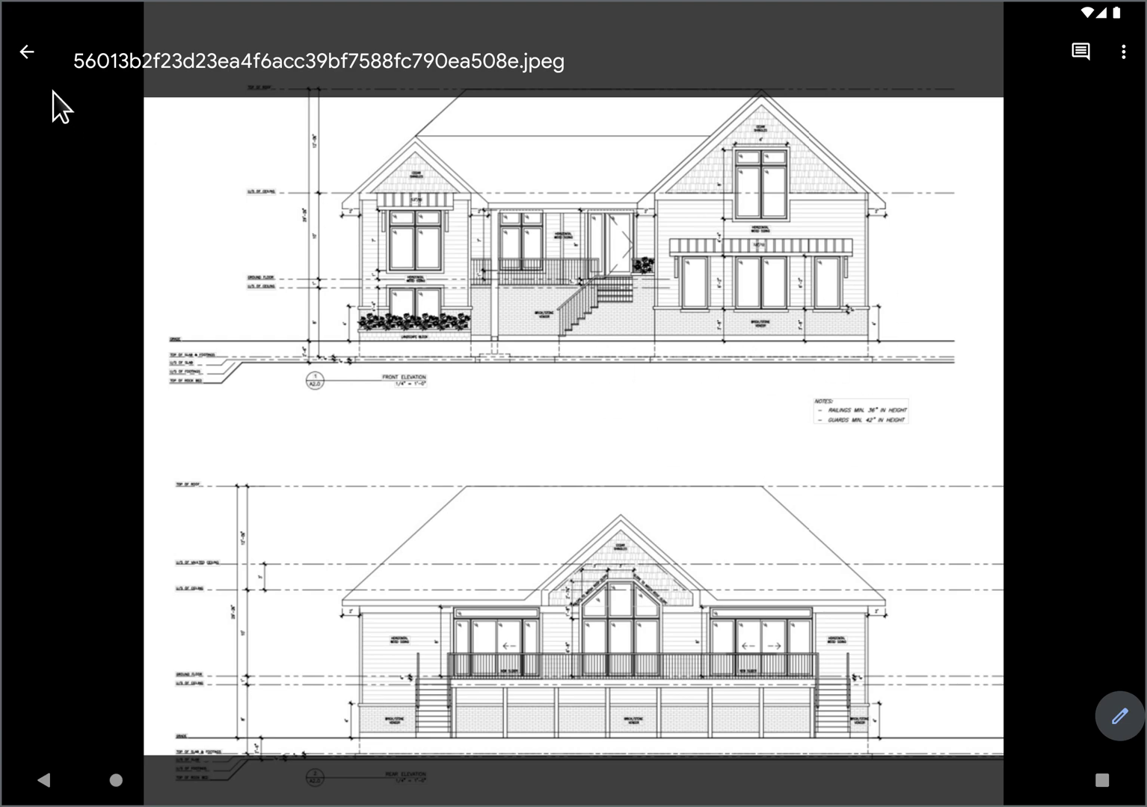
- Look over the farmhouse reference photo, then reopen the front and rear elevation blueprint
{"action": "left_click", "coordinate": [27, 52]}
{"action": "scroll", "coordinate": [568, 373], "scroll_direction": "up", "scroll_amount": 5}
{"action": "left_click", "coordinate": [550, 231]}
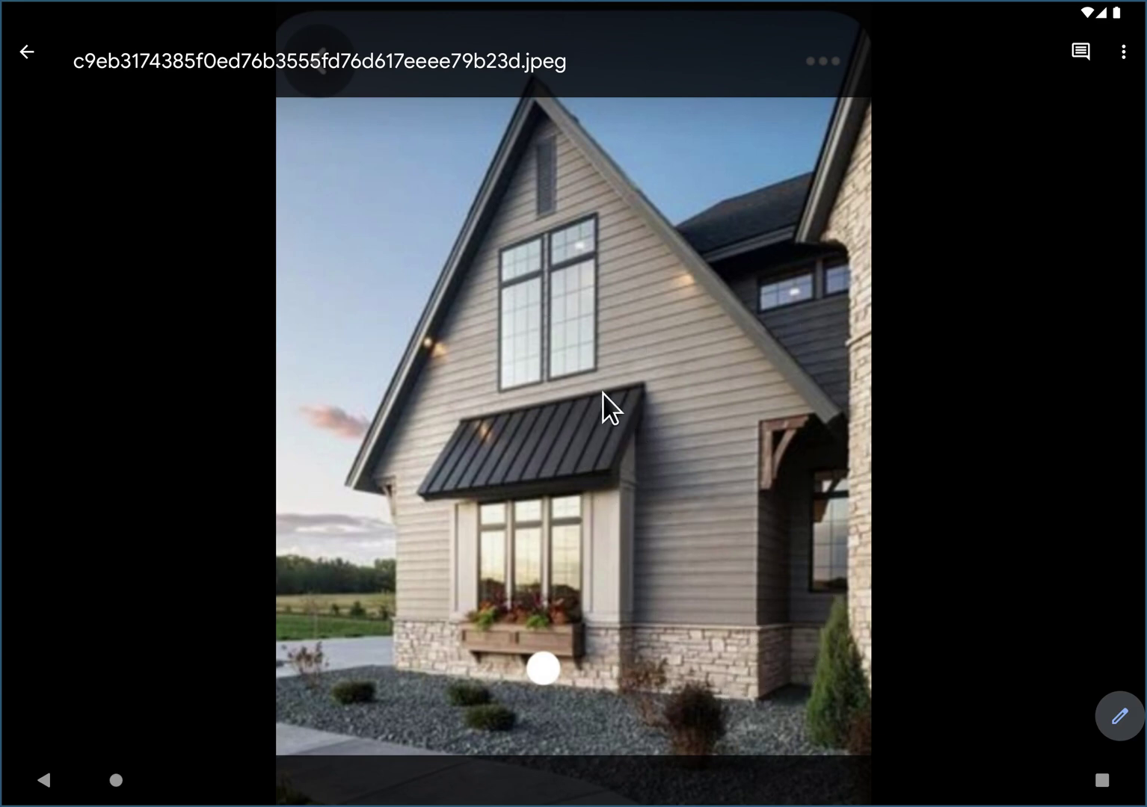
{"action": "left_click", "coordinate": [27, 56]}
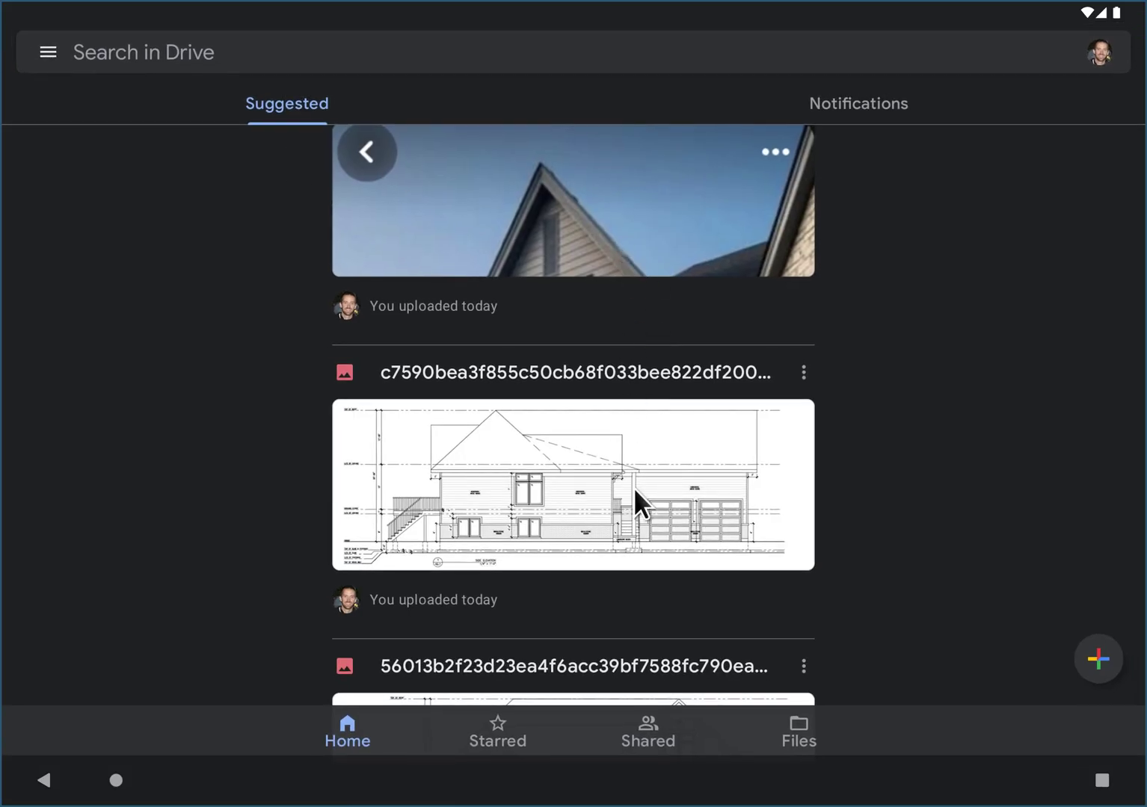
{"action": "scroll", "coordinate": [584, 418], "scroll_direction": "down", "scroll_amount": 3}
{"action": "left_click", "coordinate": [630, 578]}
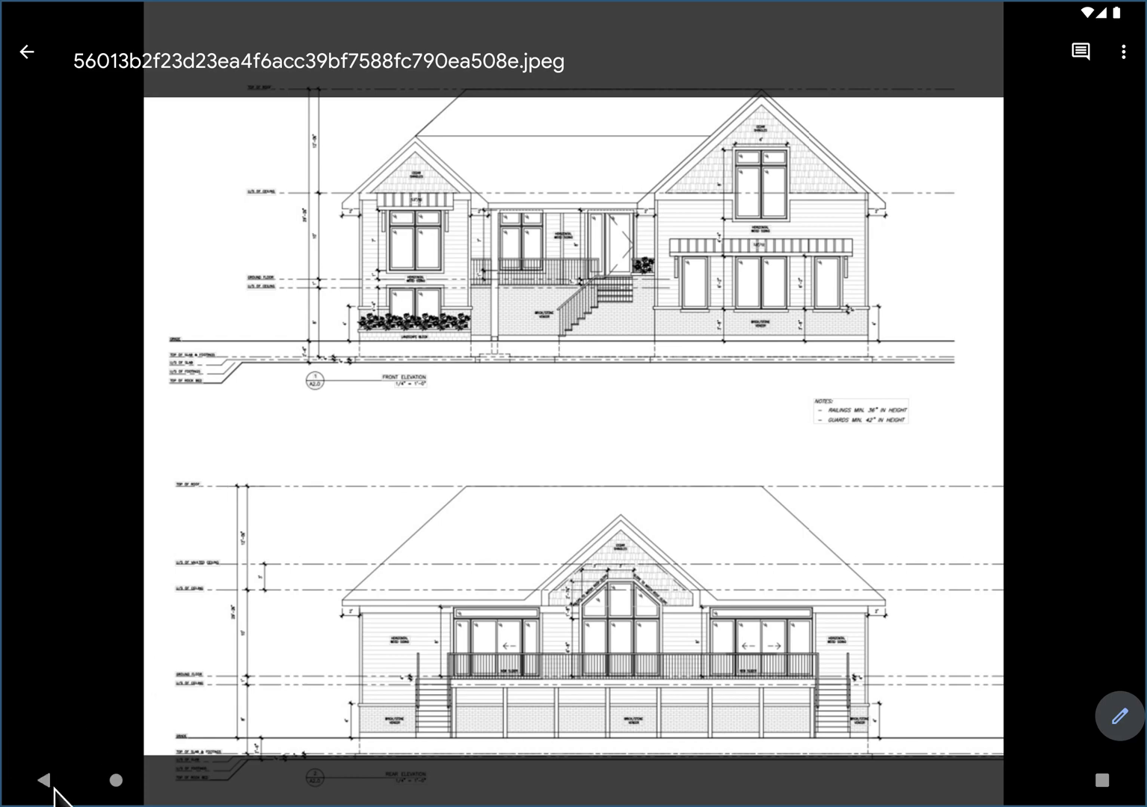
- Switch to Remodel AI and start the Exterior Editor
{"action": "left_click", "coordinate": [1102, 780]}
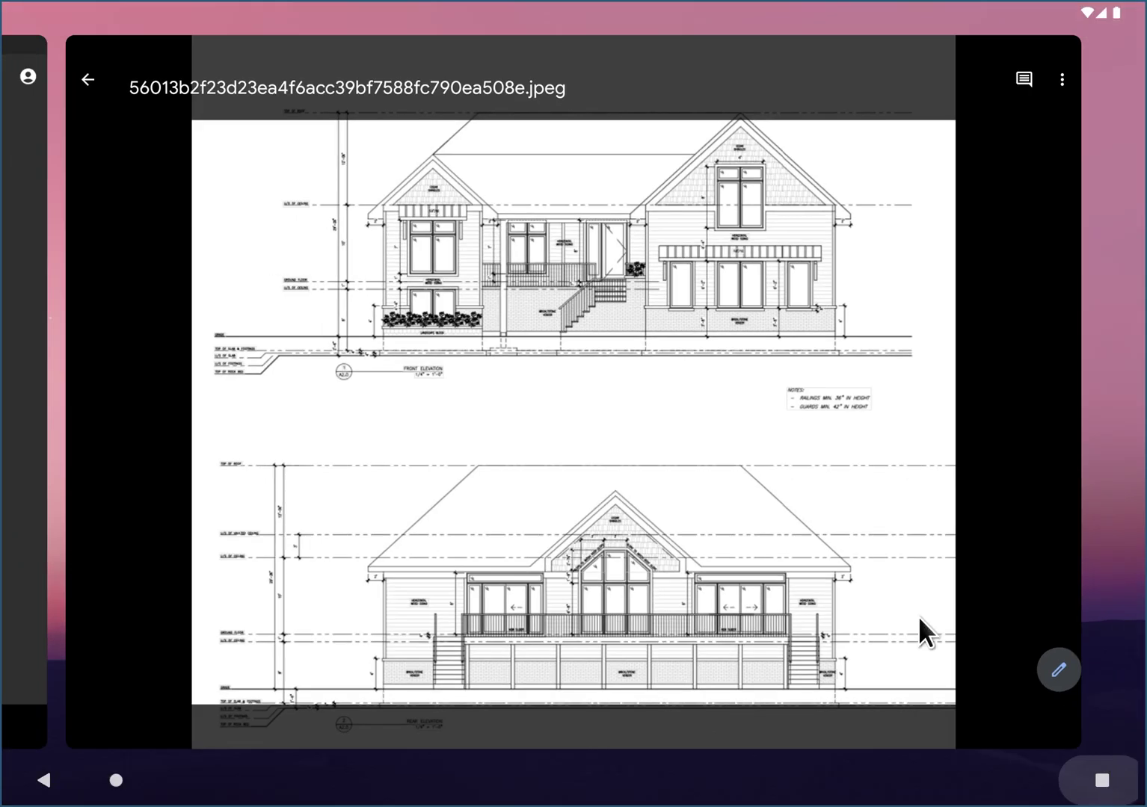
{"action": "left_click_drag", "start_coordinate": [536, 472], "coordinate": [934, 440]}
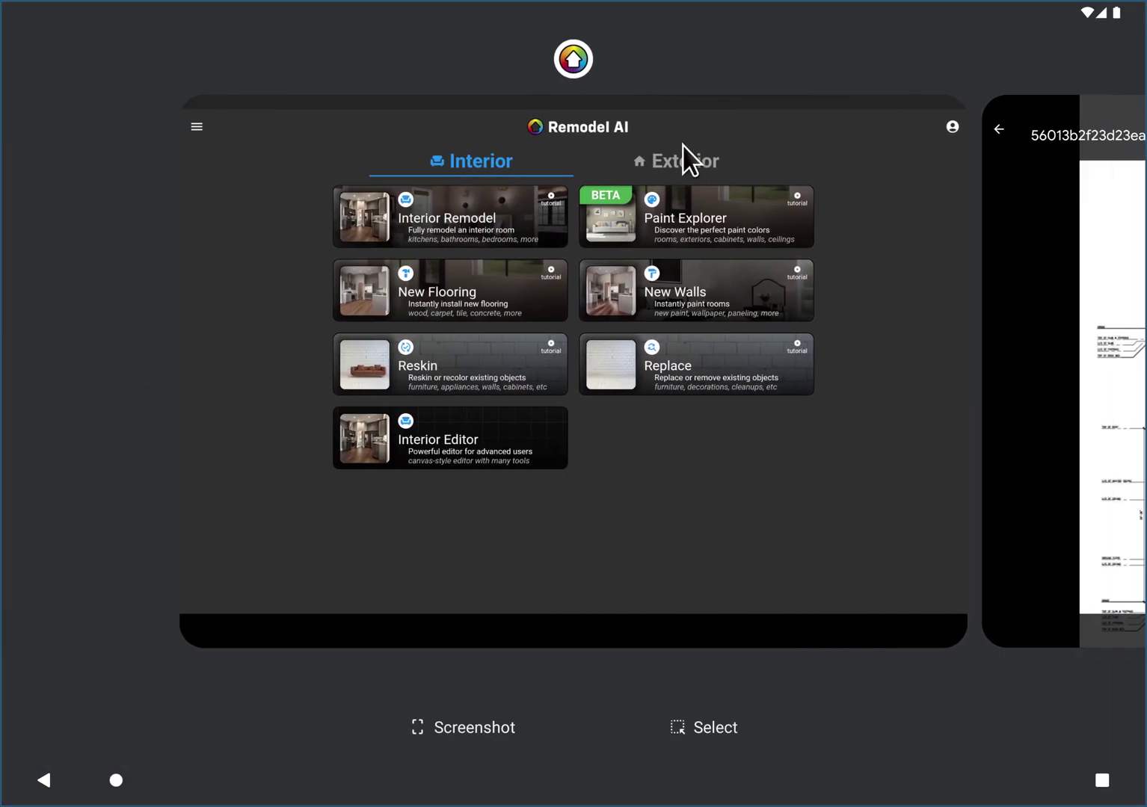
{"action": "left_click", "coordinate": [681, 161]}
{"action": "left_click", "coordinate": [715, 101]}
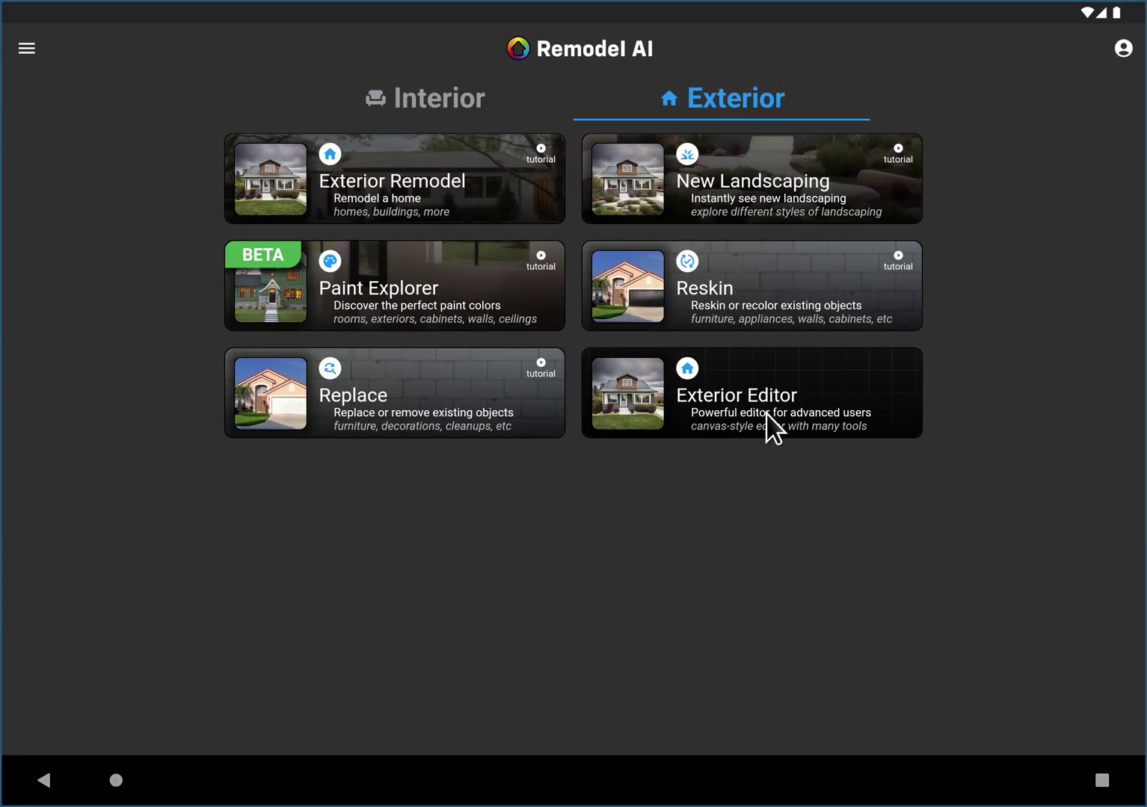
{"action": "left_click", "coordinate": [780, 388]}
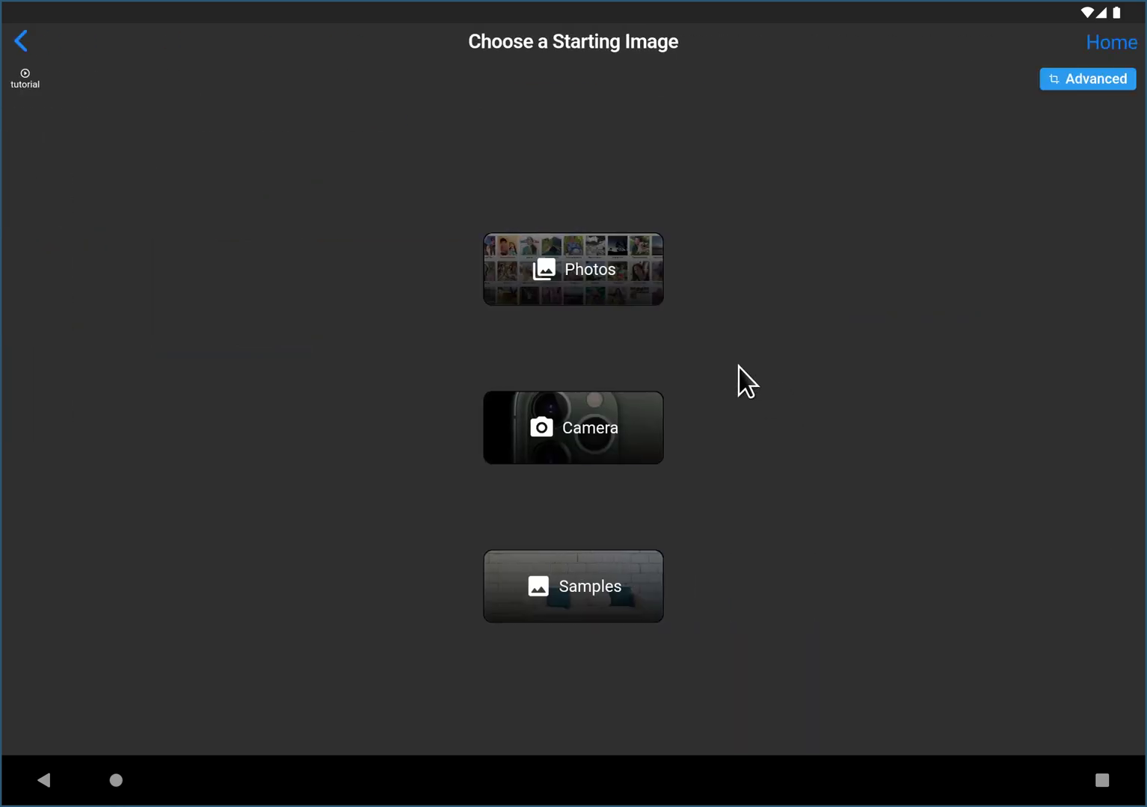
- Load the elevation blueprint from My Drive > forums as the starting image
{"action": "left_click", "coordinate": [609, 291]}
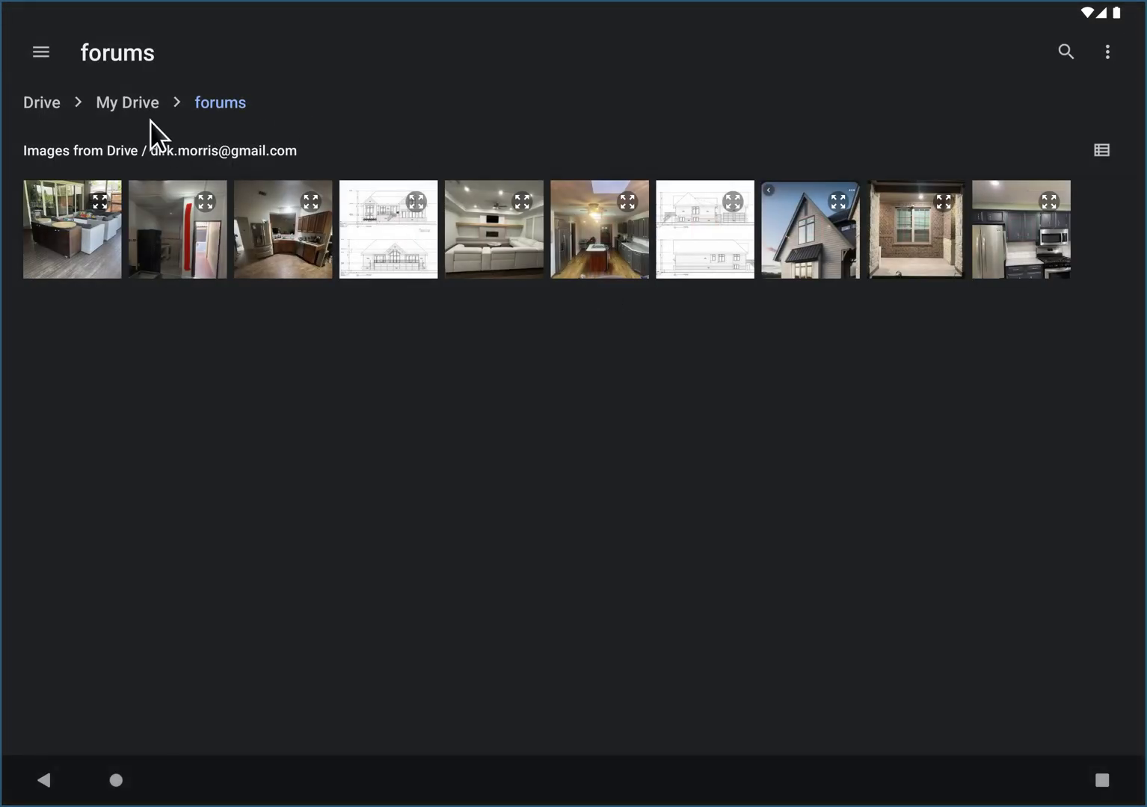
{"action": "left_click", "coordinate": [131, 104]}
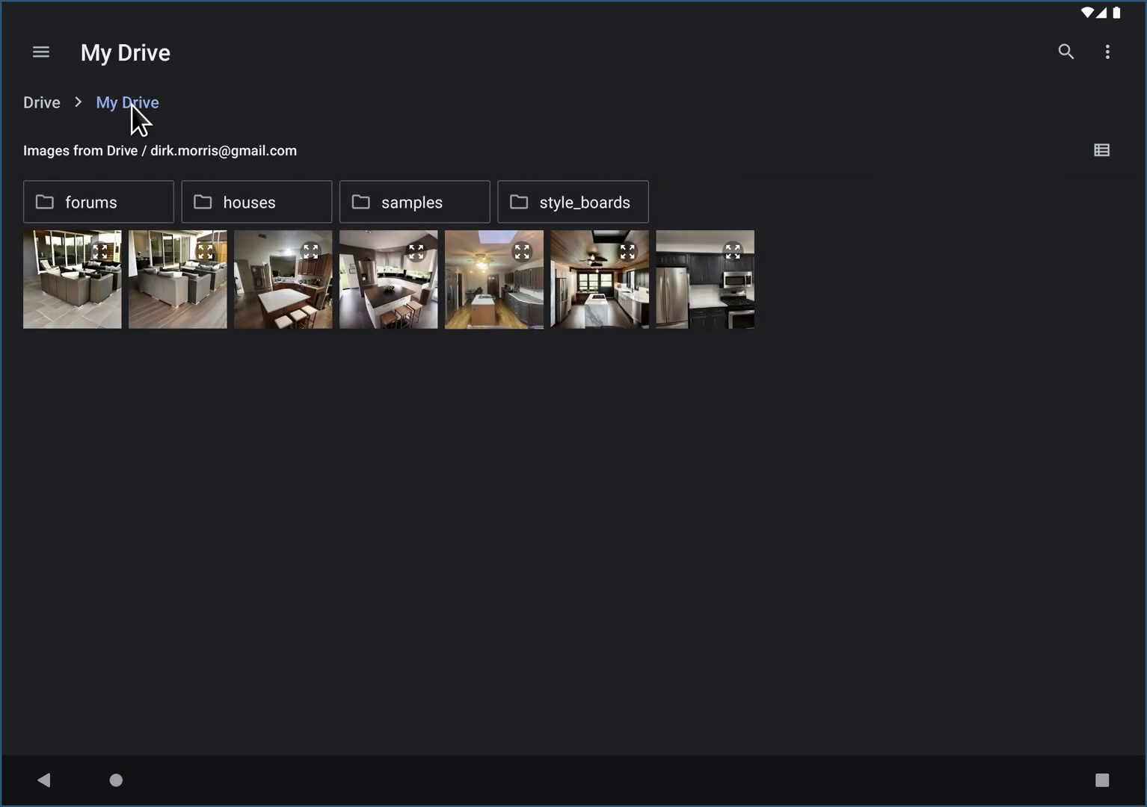
{"action": "left_click", "coordinate": [172, 204]}
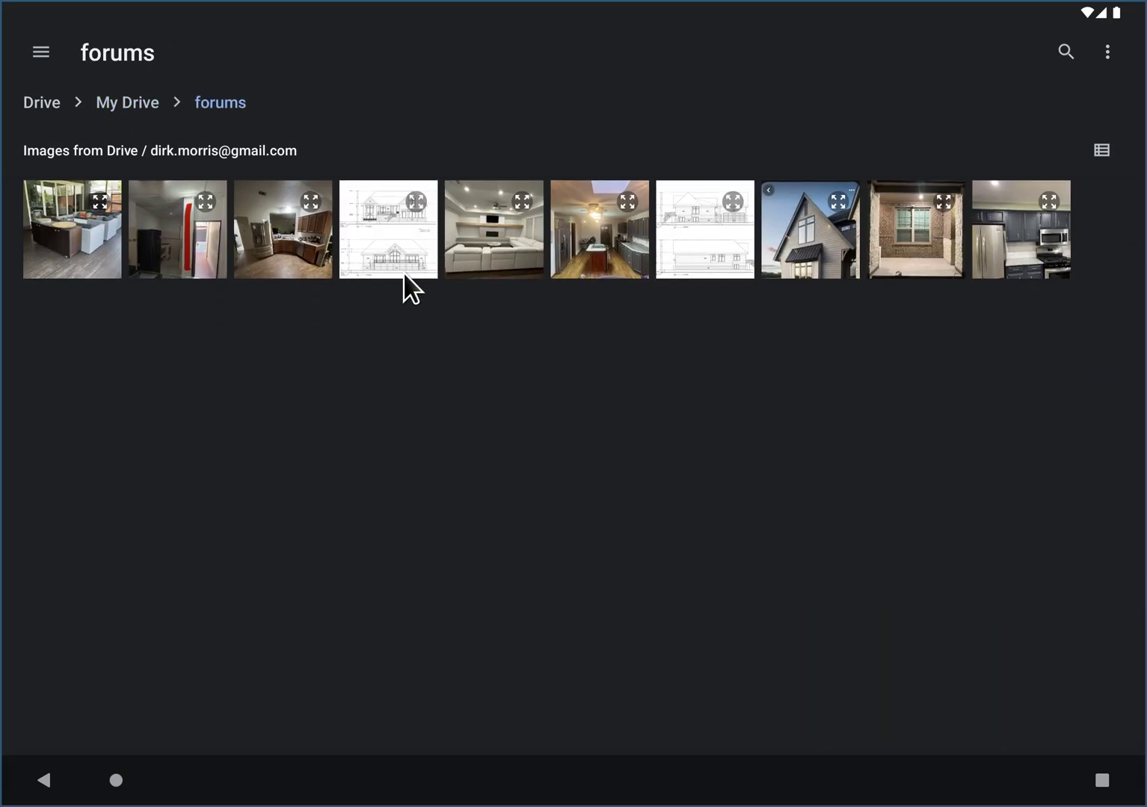
{"action": "left_click", "coordinate": [404, 274]}
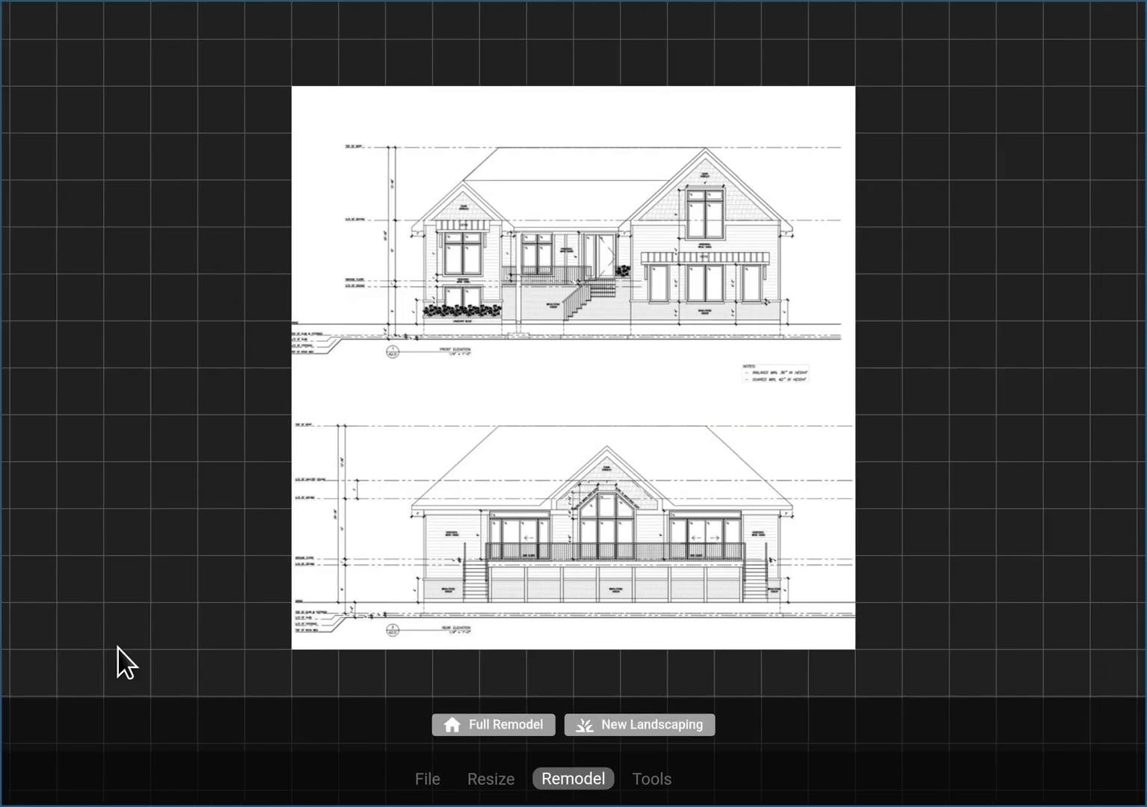
- Exit the editor, restart the Exterior Editor, and back out of the Drive photo picker
{"action": "left_click_drag", "start_coordinate": [446, 785], "coordinate": [540, 780]}
{"action": "left_click", "coordinate": [658, 725]}
{"action": "left_click", "coordinate": [684, 382]}
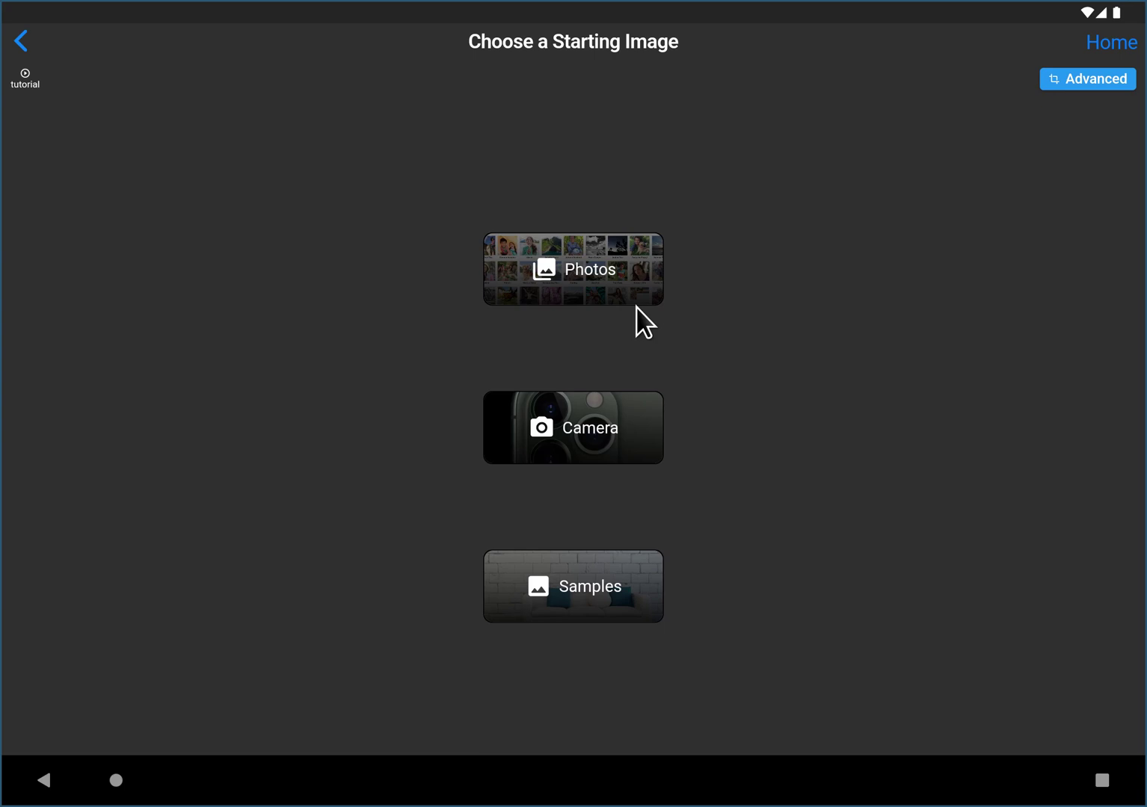
{"action": "left_click", "coordinate": [592, 275]}
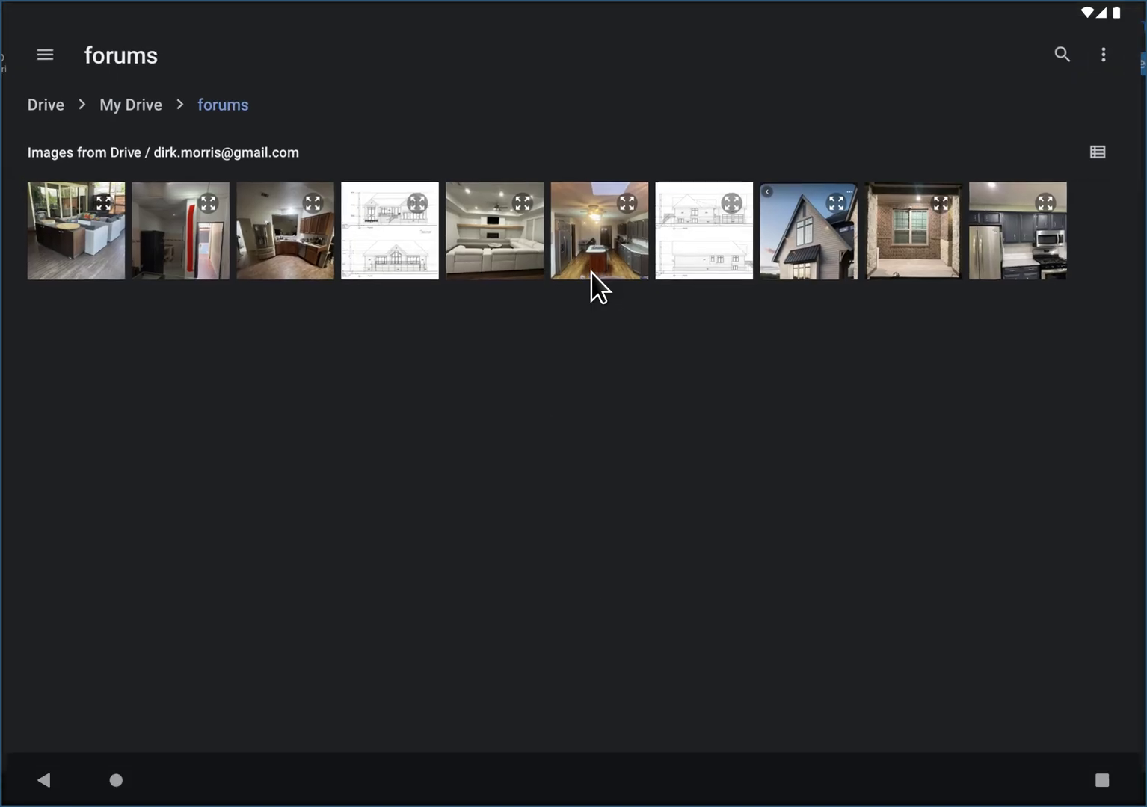
{"action": "left_click", "coordinate": [45, 782]}
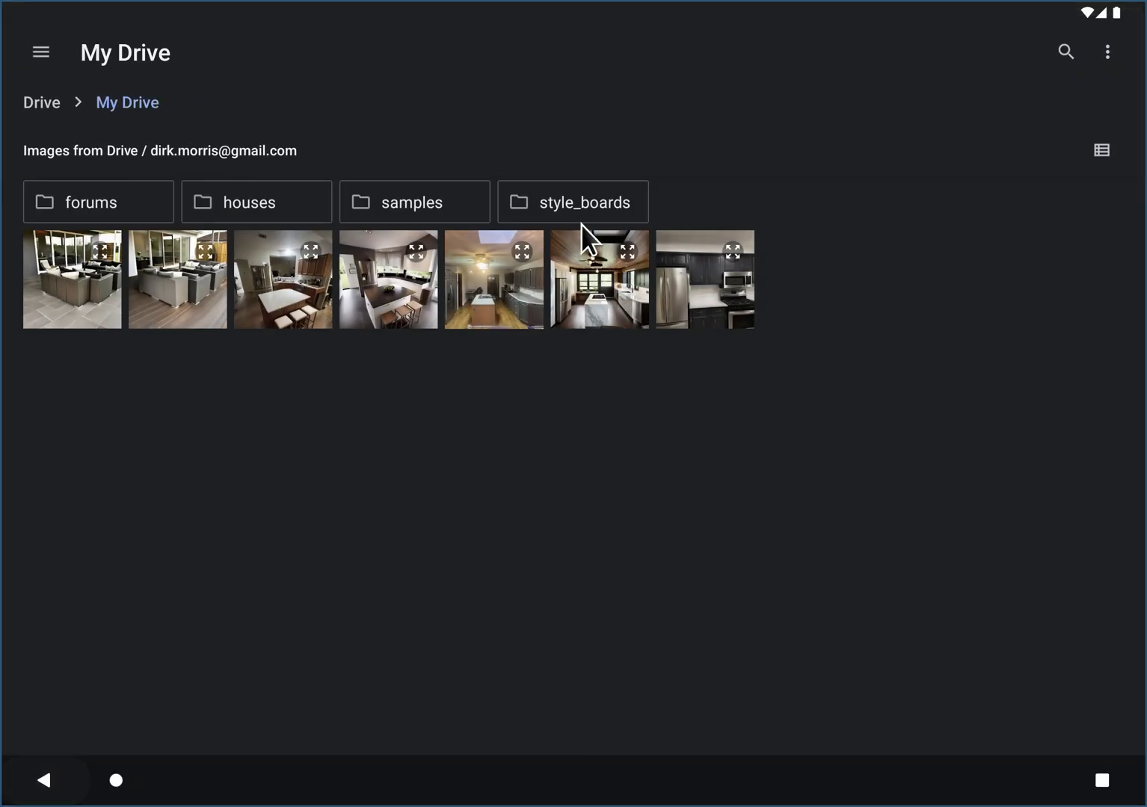
{"action": "left_click", "coordinate": [50, 785]}
{"action": "left_click", "coordinate": [45, 782]}
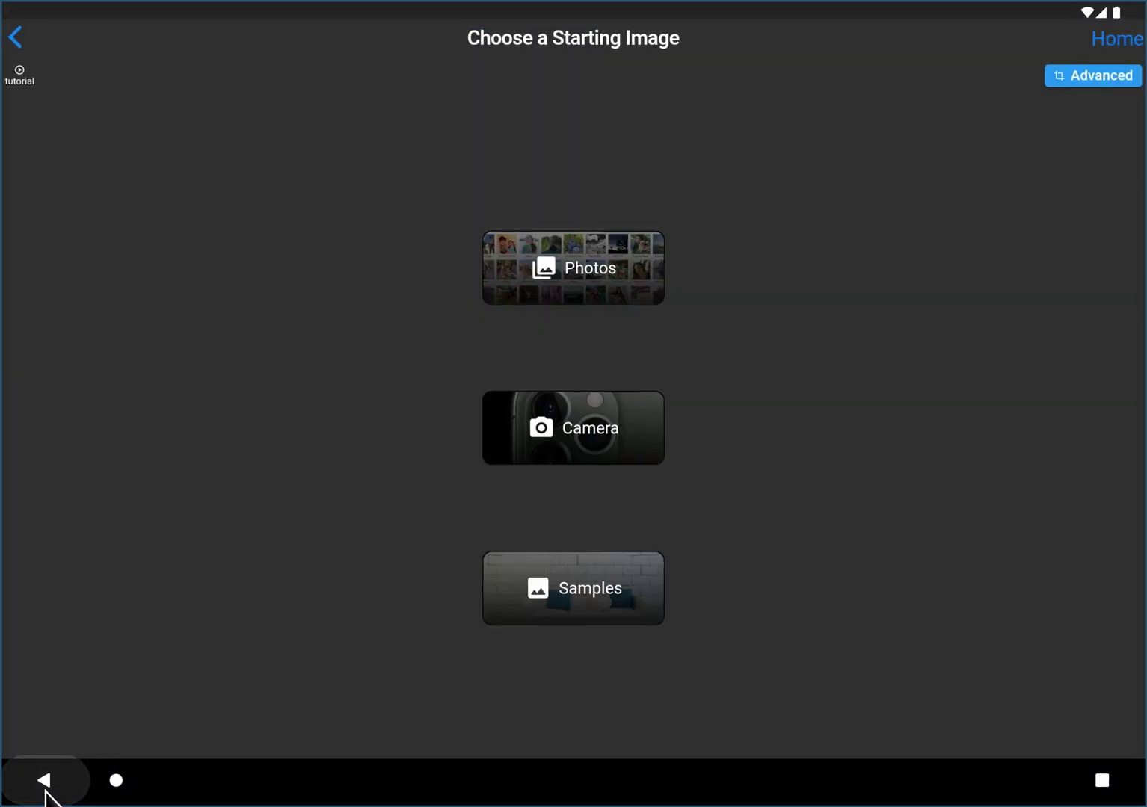
- Load the elevation blueprint into the Advanced starting-image view at 1:1 (768x768)
{"action": "left_click", "coordinate": [1096, 80]}
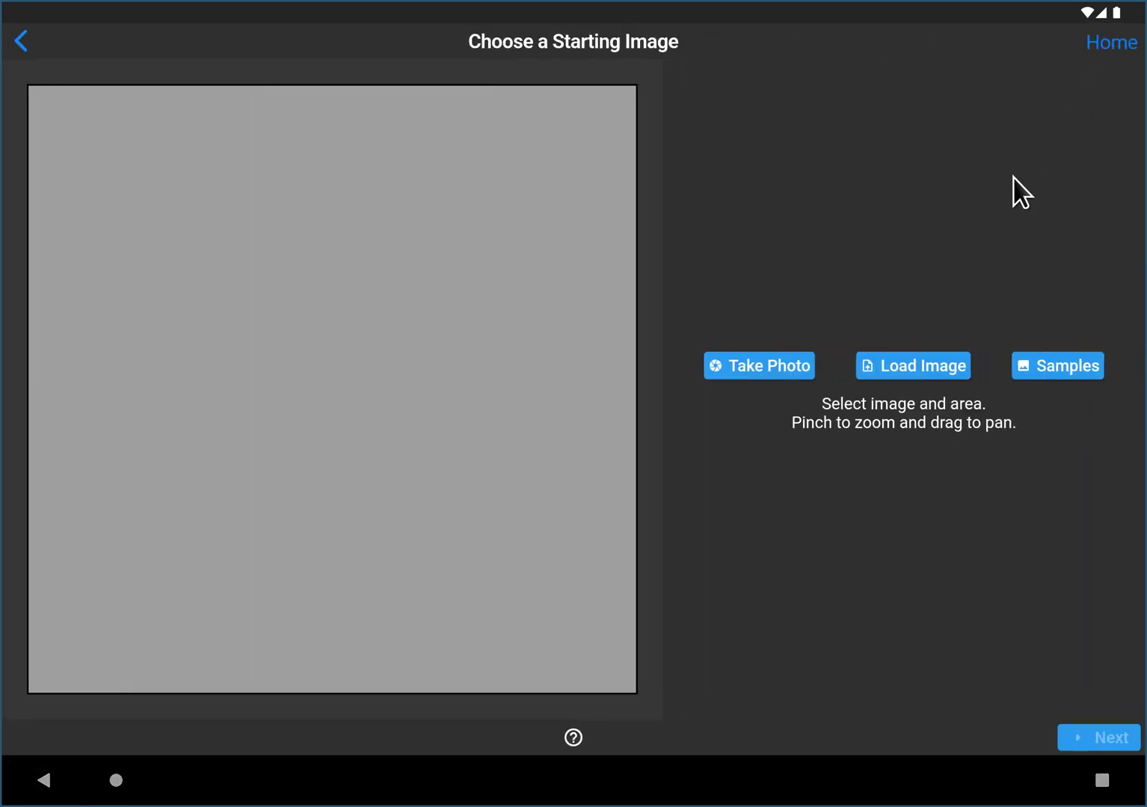
{"action": "left_click", "coordinate": [914, 367]}
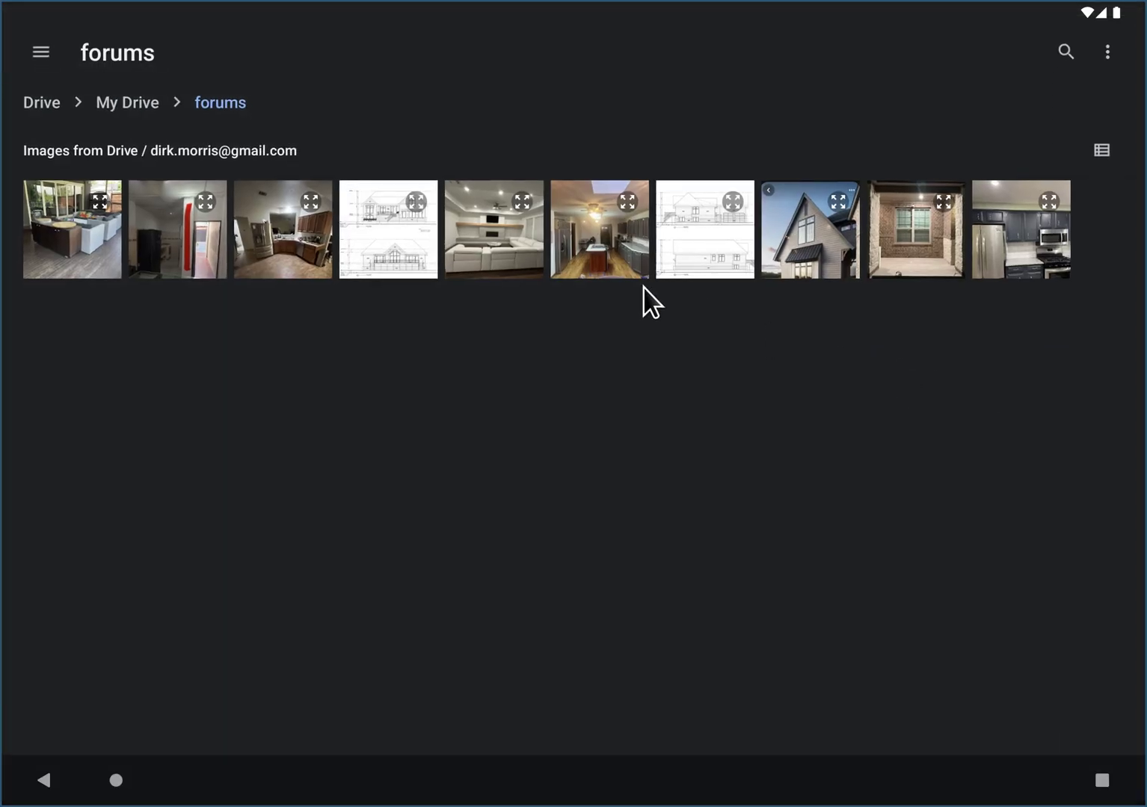
{"action": "left_click", "coordinate": [393, 249]}
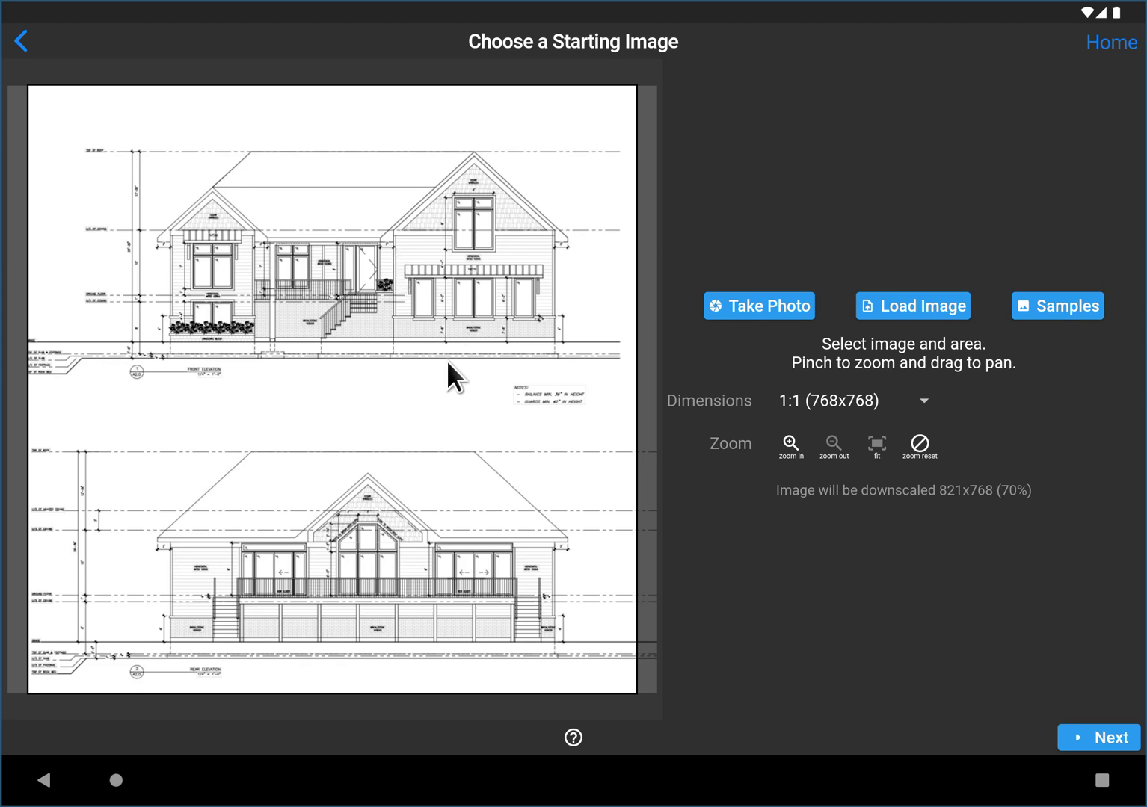
- Set Custom dimensions of 960 wide by 576 high and drag the blueprint down into the frame
{"action": "left_click", "coordinate": [864, 408]}
{"action": "left_click", "coordinate": [683, 526]}
{"action": "left_click", "coordinate": [879, 408]}
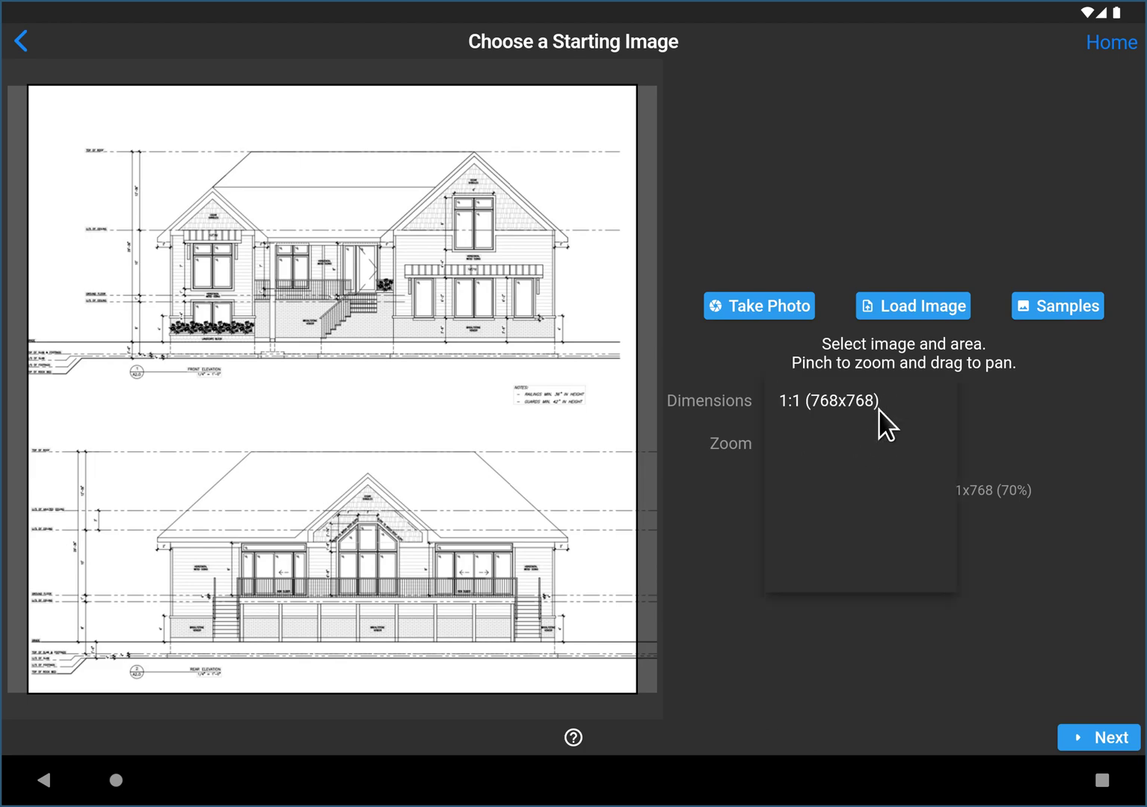
{"action": "left_click", "coordinate": [1082, 425]}
{"action": "left_click", "coordinate": [872, 414]}
{"action": "left_click", "coordinate": [853, 711]}
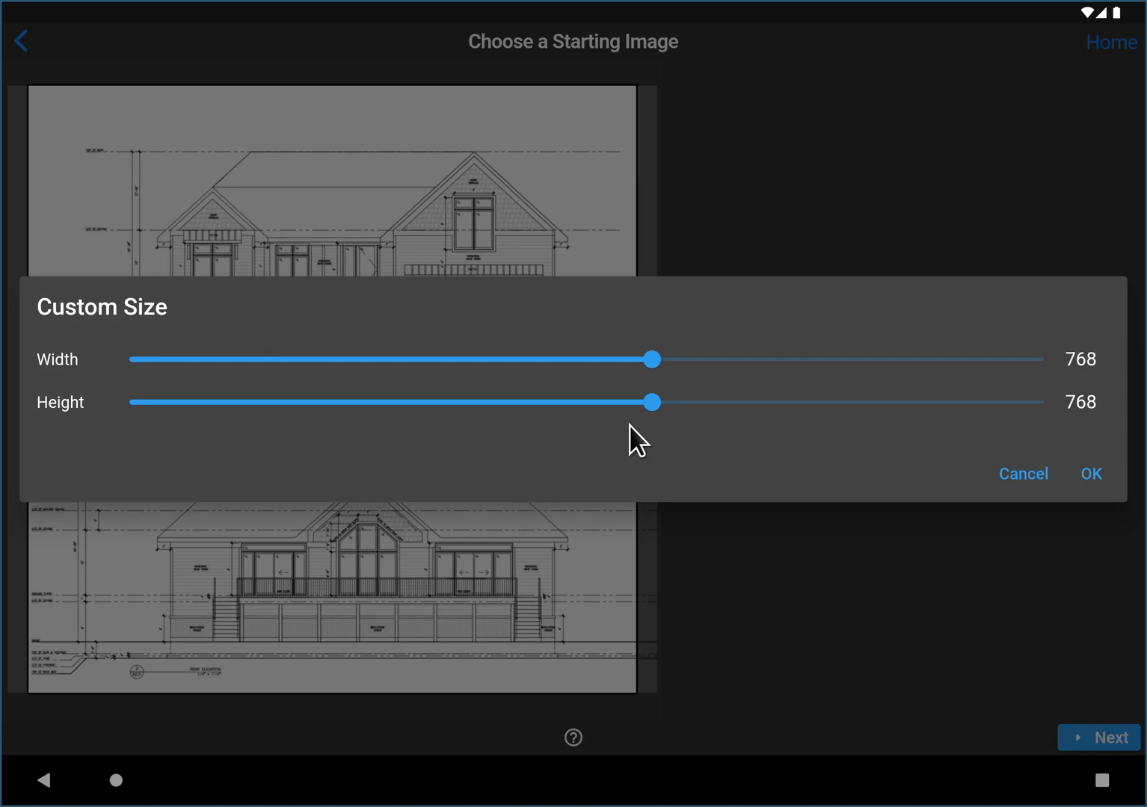
{"action": "left_click_drag", "start_coordinate": [643, 402], "coordinate": [360, 401]}
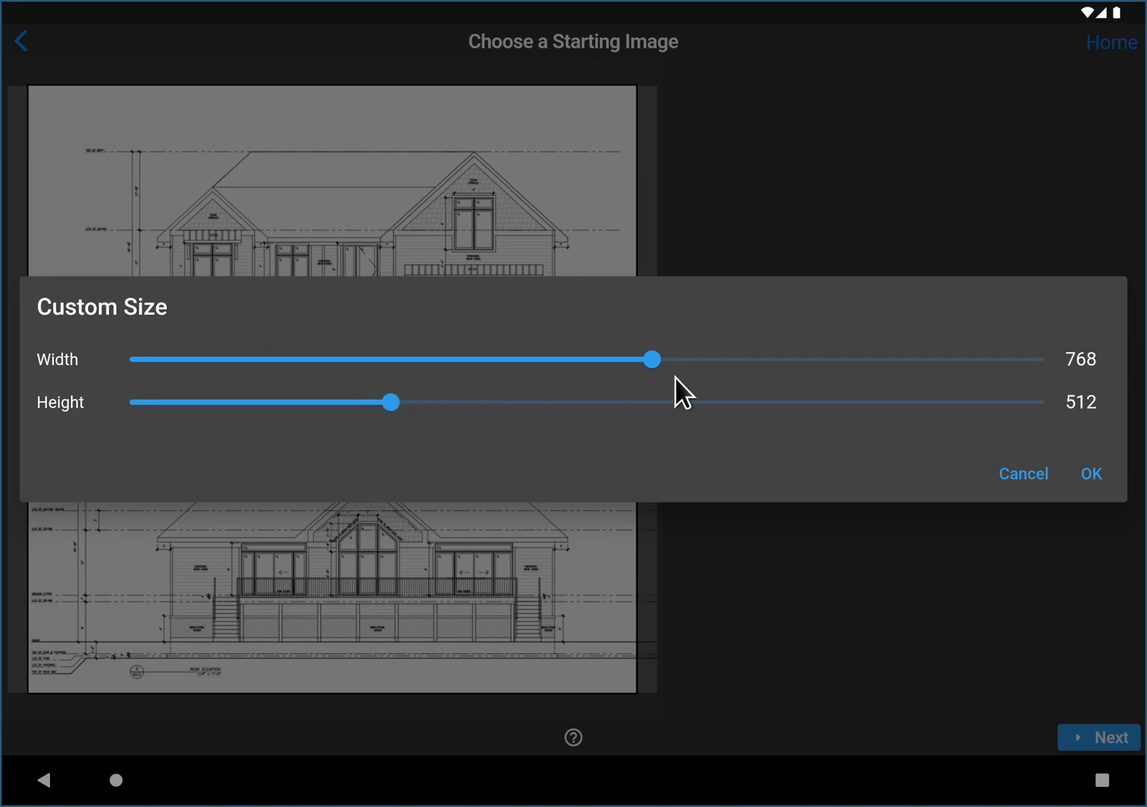
{"action": "left_click_drag", "start_coordinate": [674, 378], "coordinate": [853, 364]}
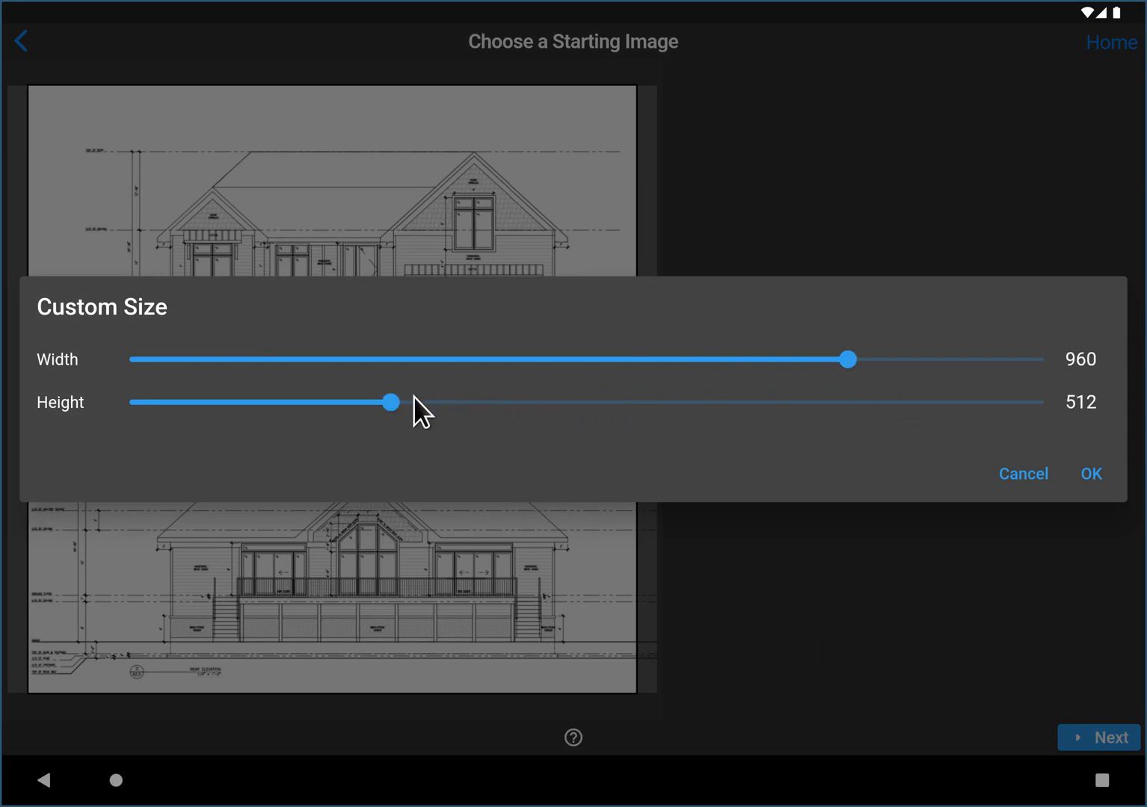
{"action": "left_click_drag", "start_coordinate": [425, 394], "coordinate": [443, 394]}
{"action": "mouse_move", "coordinate": [851, 375]}
{"action": "left_mouse_down"}
{"action": "mouse_move", "coordinate": [894, 374]}
{"action": "mouse_move", "coordinate": [868, 374]}
{"action": "left_mouse_up"}
{"action": "left_click", "coordinate": [1090, 477]}
{"action": "left_click_drag", "start_coordinate": [436, 424], "coordinate": [436, 552]}
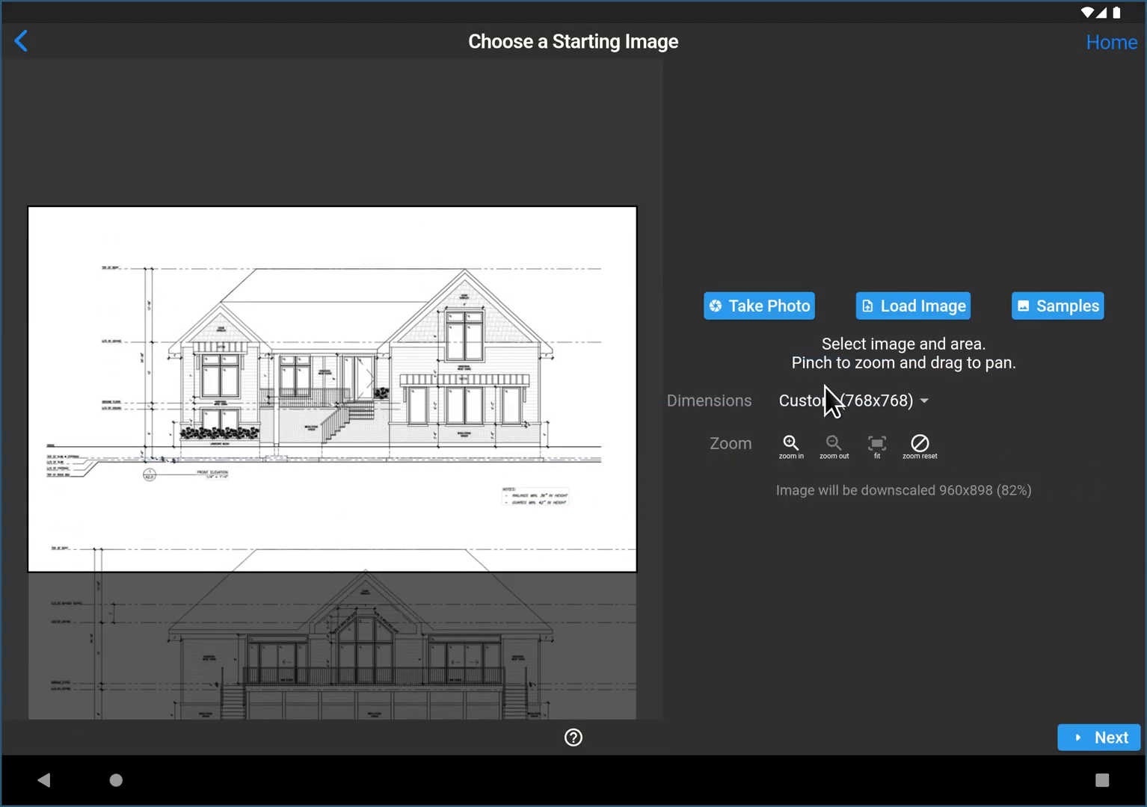
- Reconfirm the custom size, then zoom and shift the blueprint to 1191x1114 (102%) filling the crop
{"action": "left_click", "coordinate": [875, 403]}
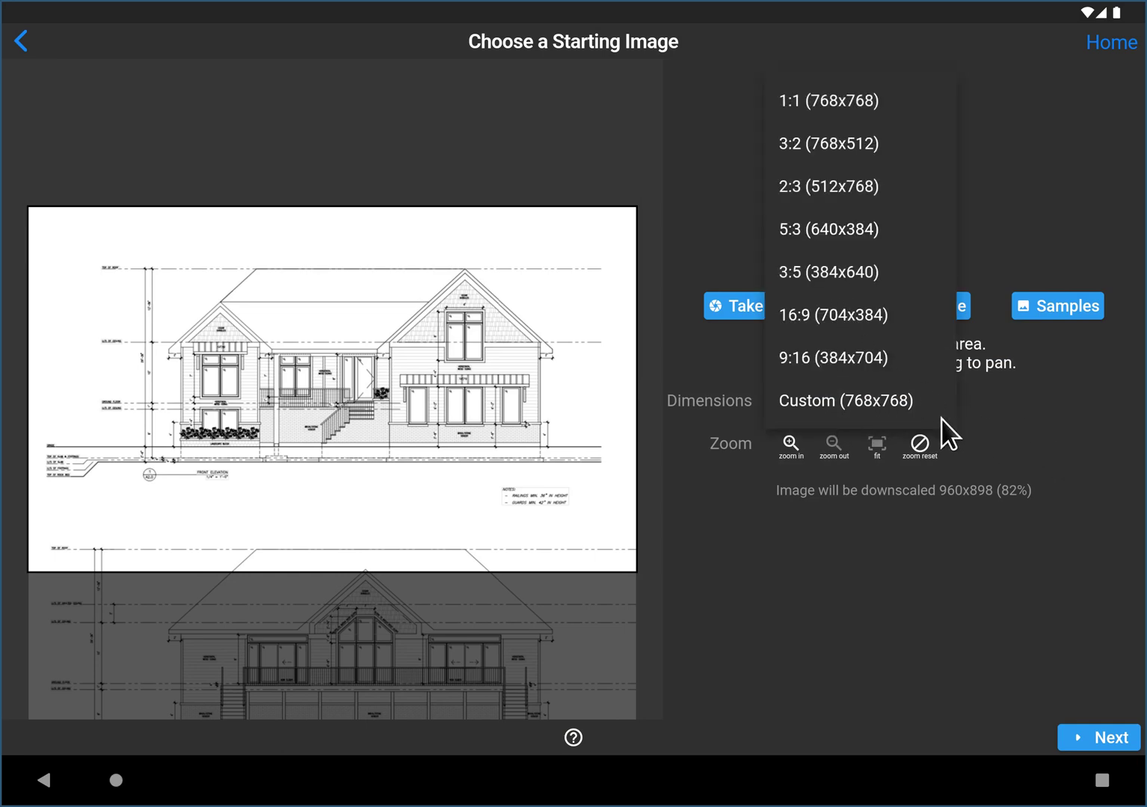
{"action": "left_click", "coordinate": [897, 401]}
{"action": "left_click_drag", "start_coordinate": [455, 404], "coordinate": [390, 403]}
{"action": "left_click", "coordinate": [1087, 476]}
{"action": "left_click_drag", "start_coordinate": [462, 424], "coordinate": [475, 617]}
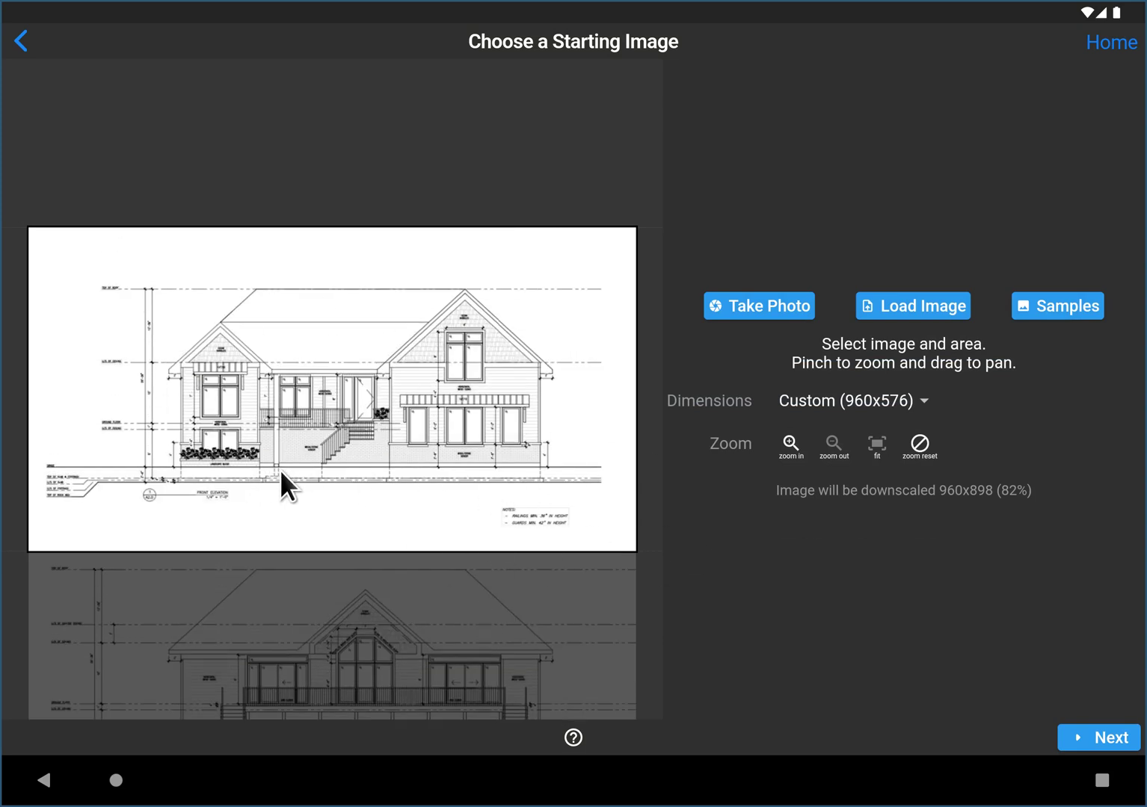
{"action": "left_click_drag", "start_coordinate": [541, 484], "coordinate": [581, 430]}
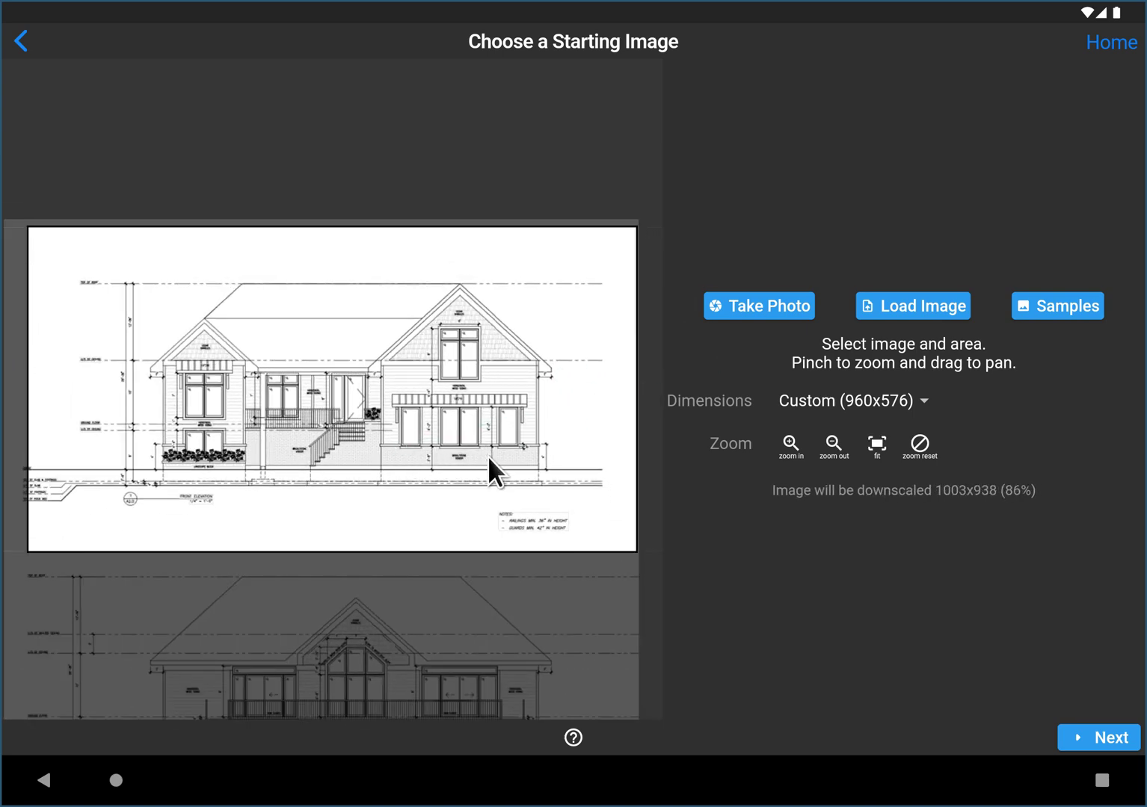
{"action": "left_click_drag", "start_coordinate": [581, 440], "coordinate": [596, 432]}
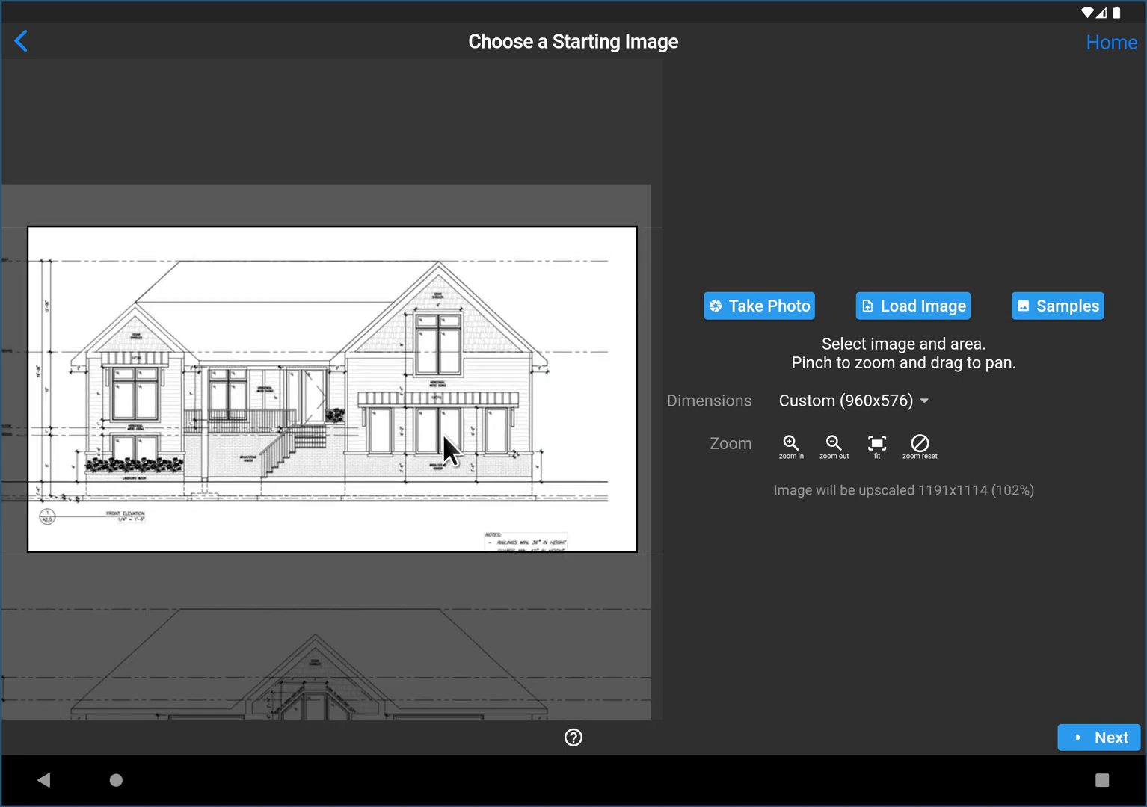
{"action": "left_click_drag", "start_coordinate": [387, 432], "coordinate": [494, 436]}
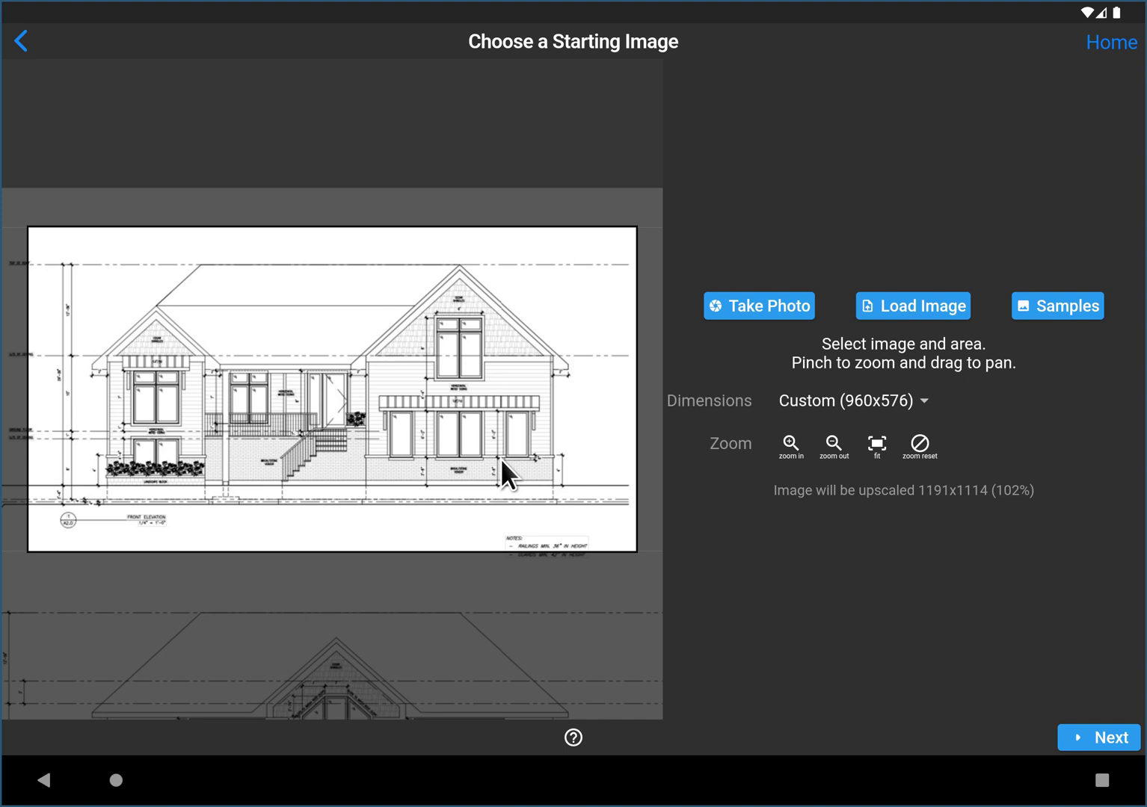
- Carry the cropped front elevation into the editor, save it to the gallery, and show the Tools bar
{"action": "left_click", "coordinate": [1110, 748]}
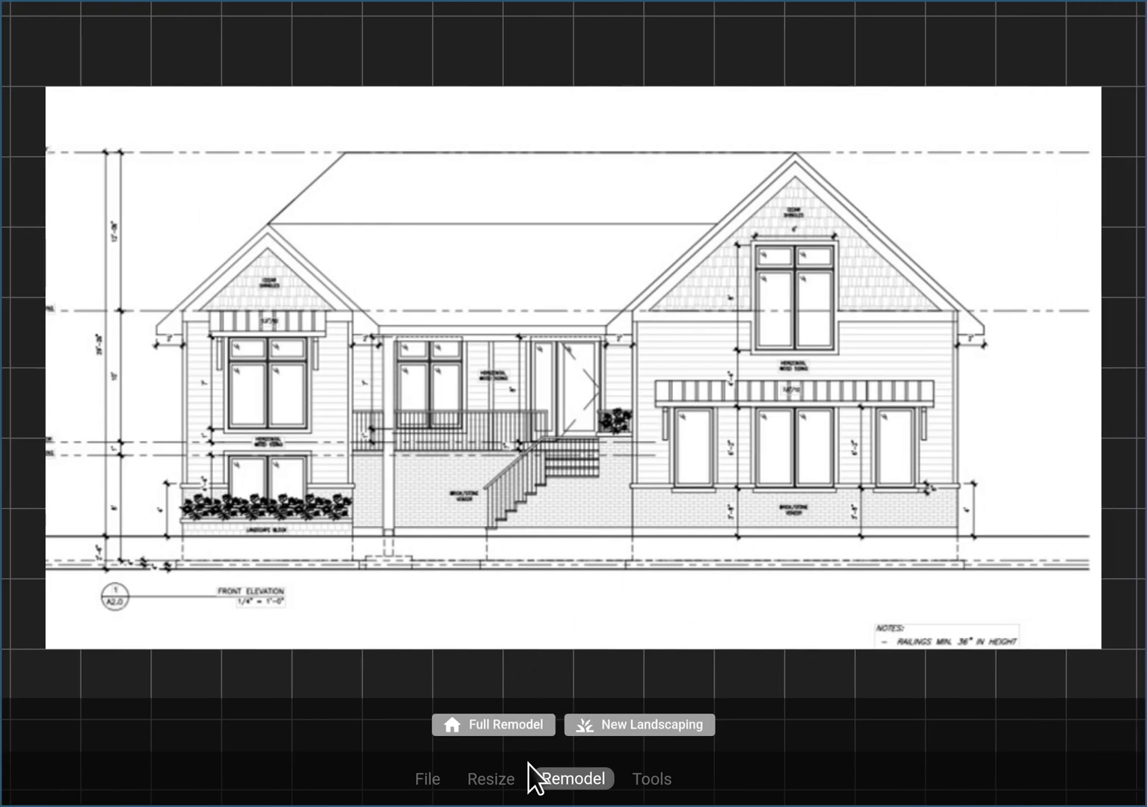
{"action": "left_click", "coordinate": [435, 778]}
{"action": "left_click", "coordinate": [596, 725]}
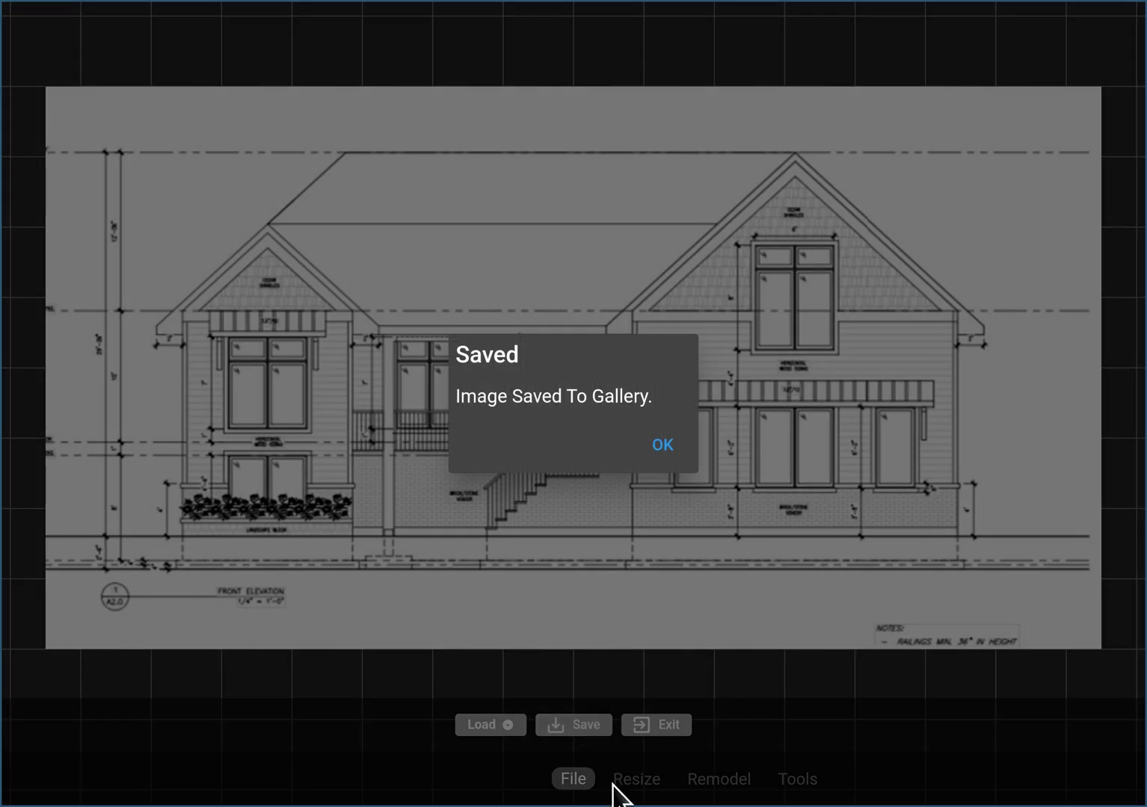
{"action": "left_click", "coordinate": [675, 447]}
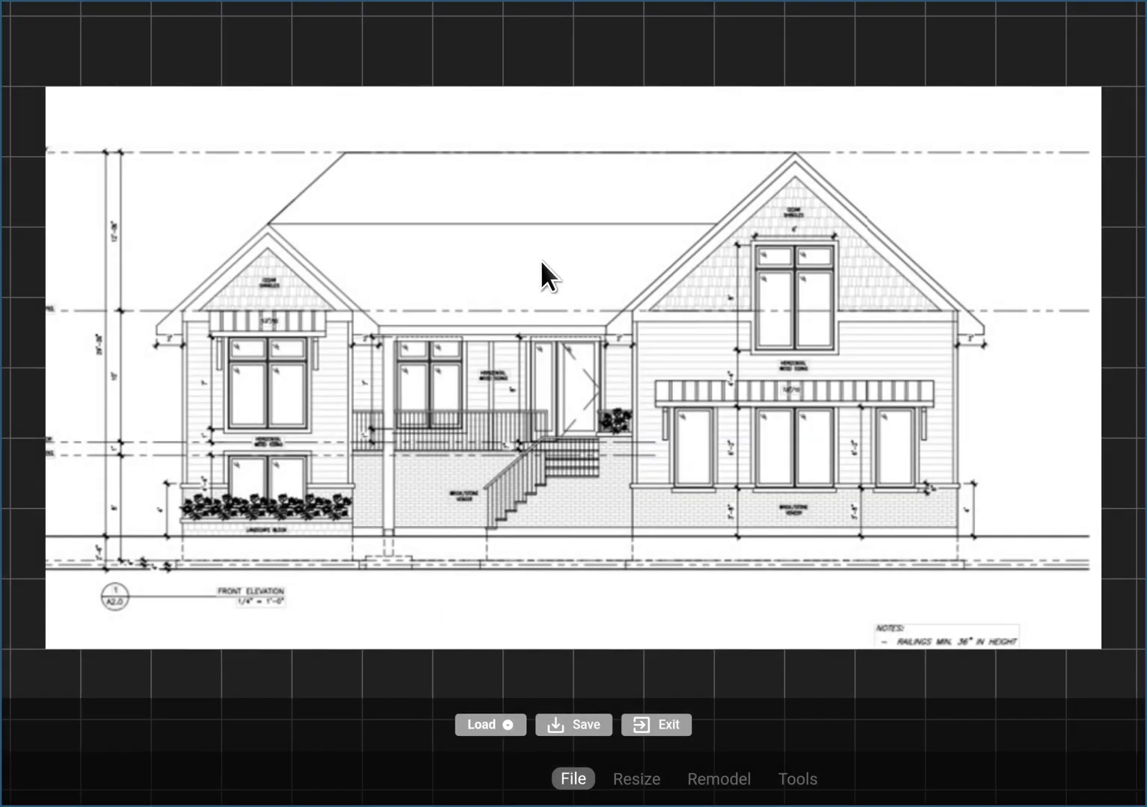
{"action": "left_click", "coordinate": [808, 780]}
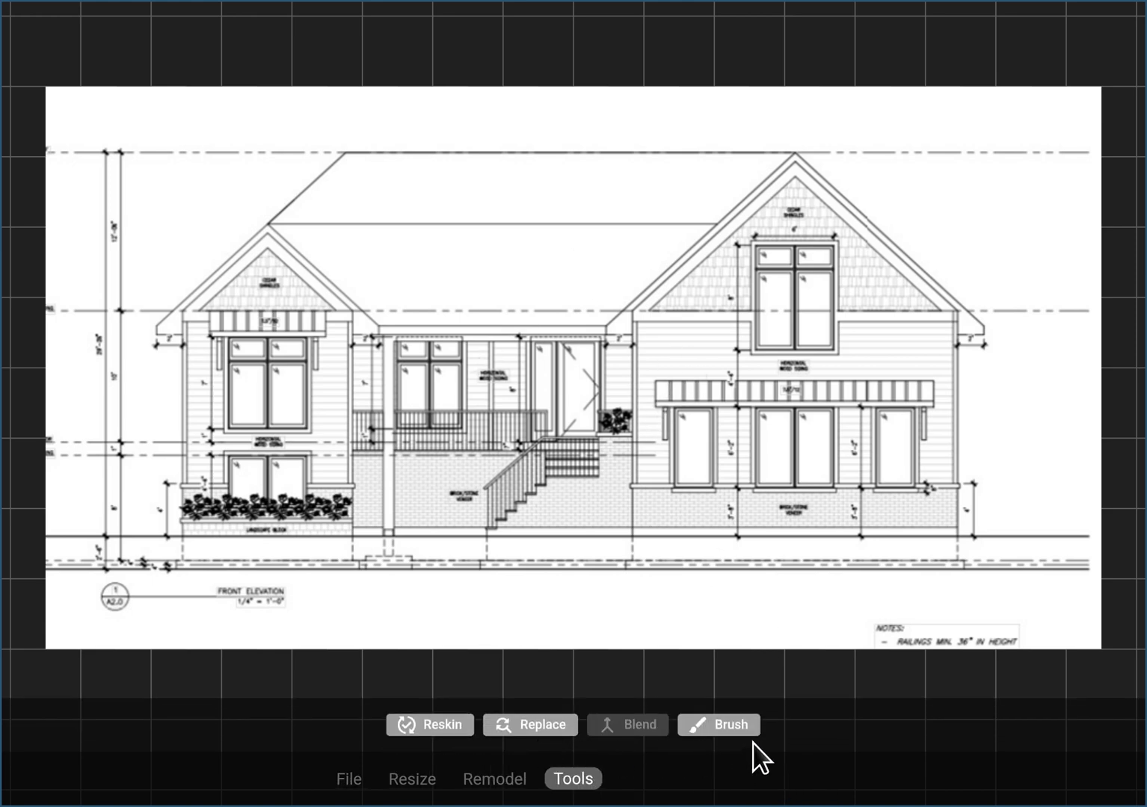
- Enter Brush paint mode with a white brush, testing a stroke and the colour sampler first
{"action": "left_click", "coordinate": [728, 731]}
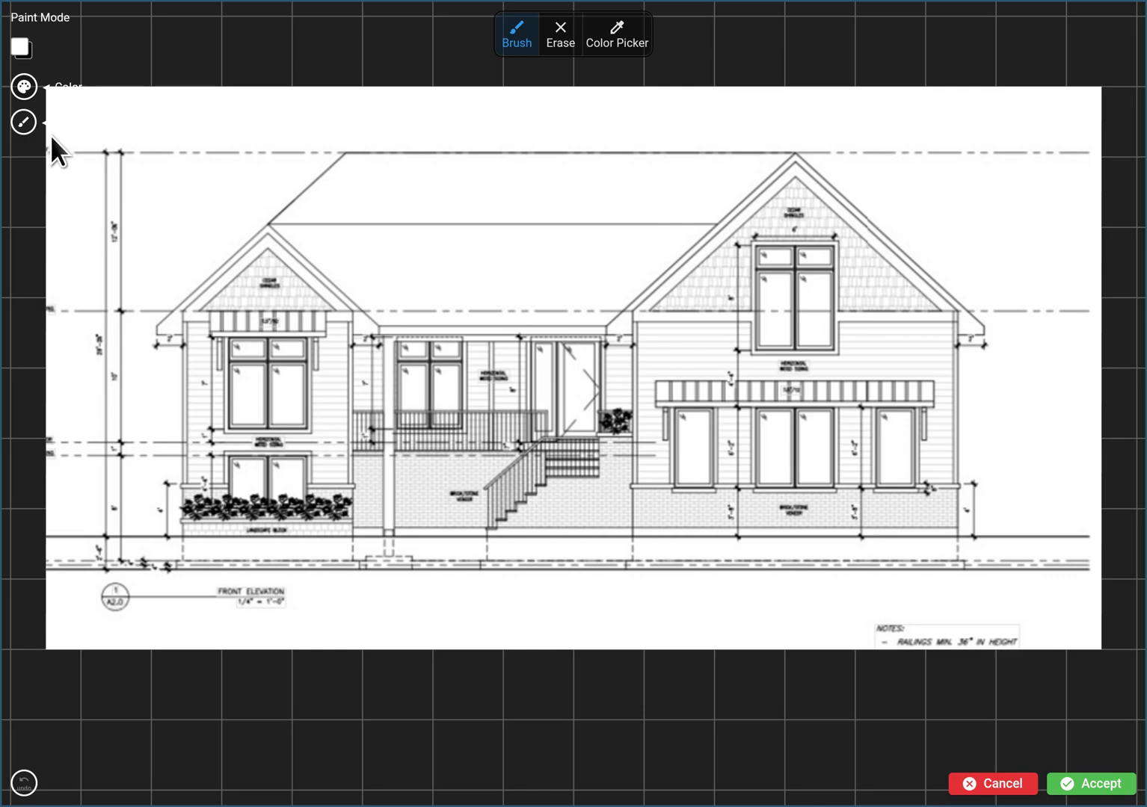
{"action": "left_click_drag", "start_coordinate": [176, 134], "coordinate": [267, 186]}
{"action": "scroll", "coordinate": [609, 393], "scroll_direction": "down", "scroll_amount": 4}
{"action": "scroll", "coordinate": [605, 380], "scroll_direction": "up", "scroll_amount": 2}
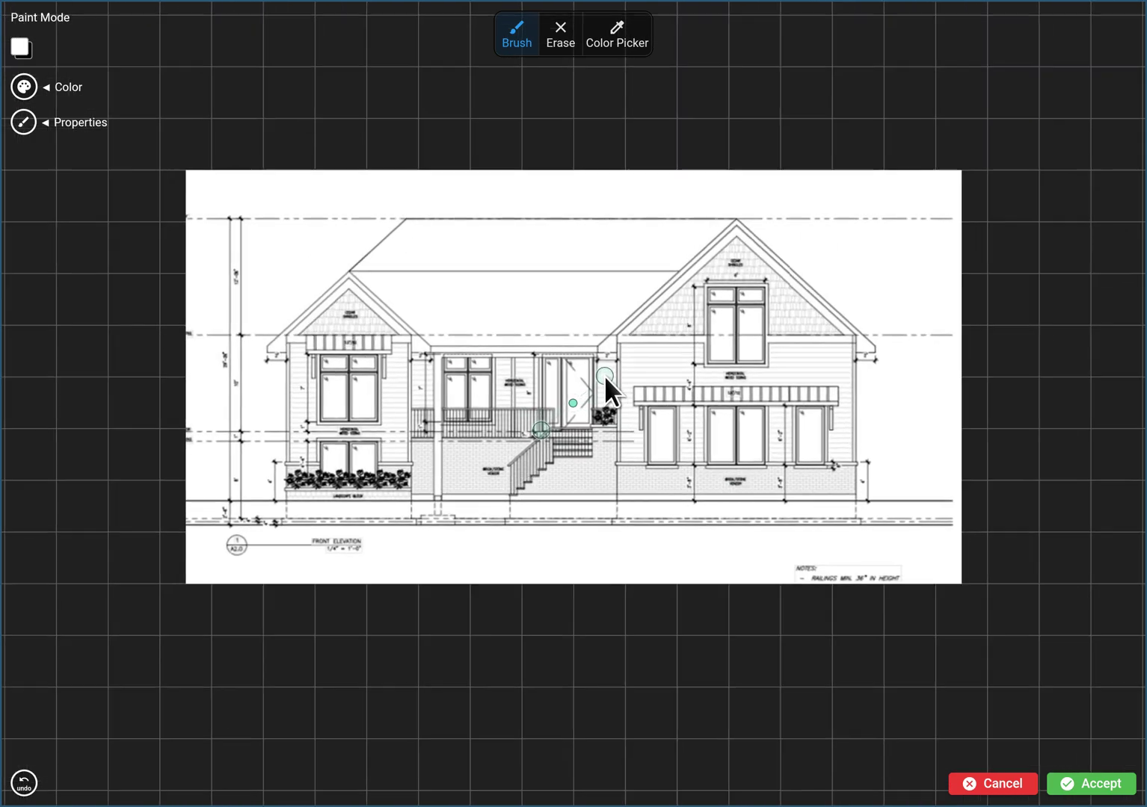
{"action": "scroll", "coordinate": [606, 378], "scroll_direction": "up", "scroll_amount": 2}
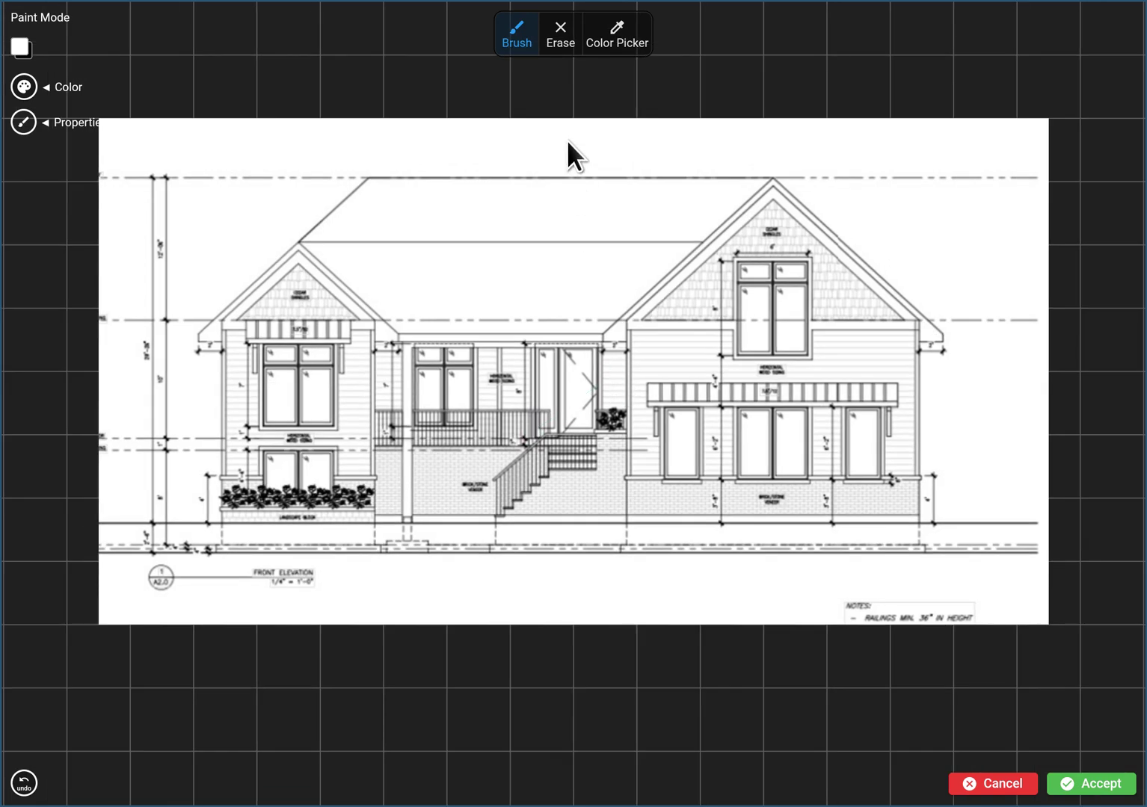
{"action": "left_click", "coordinate": [618, 34]}
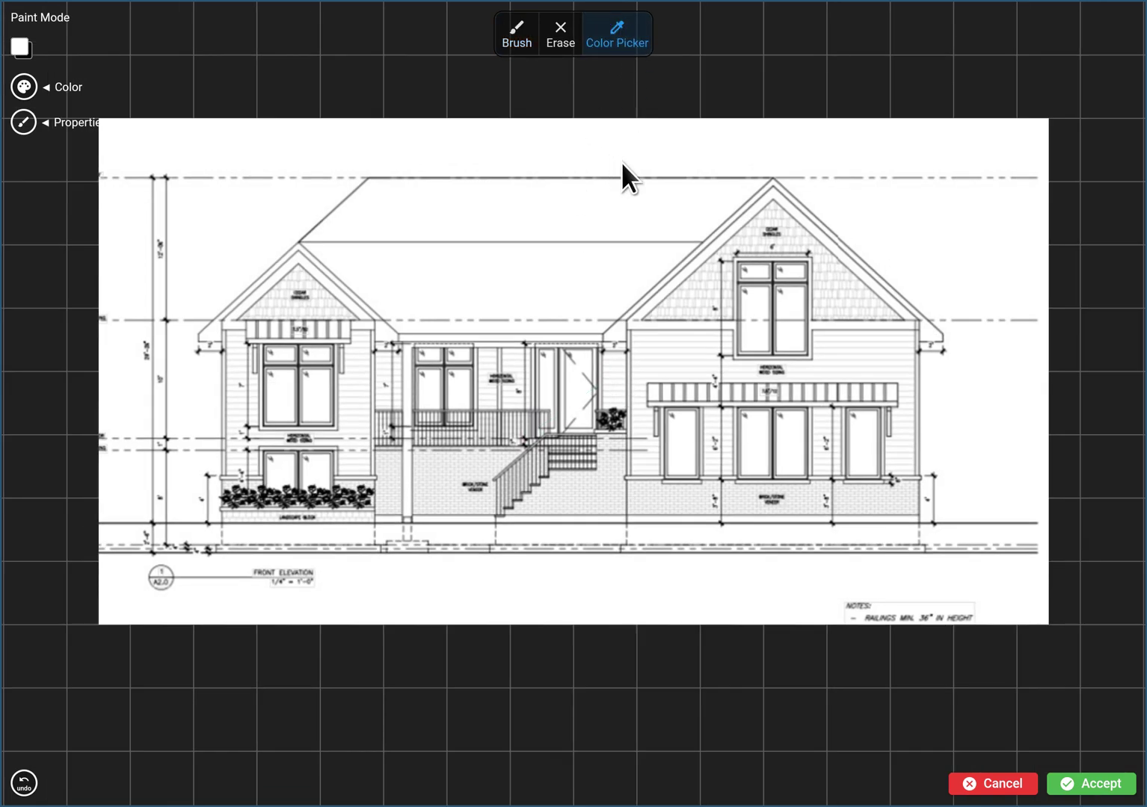
{"action": "left_click", "coordinate": [637, 33]}
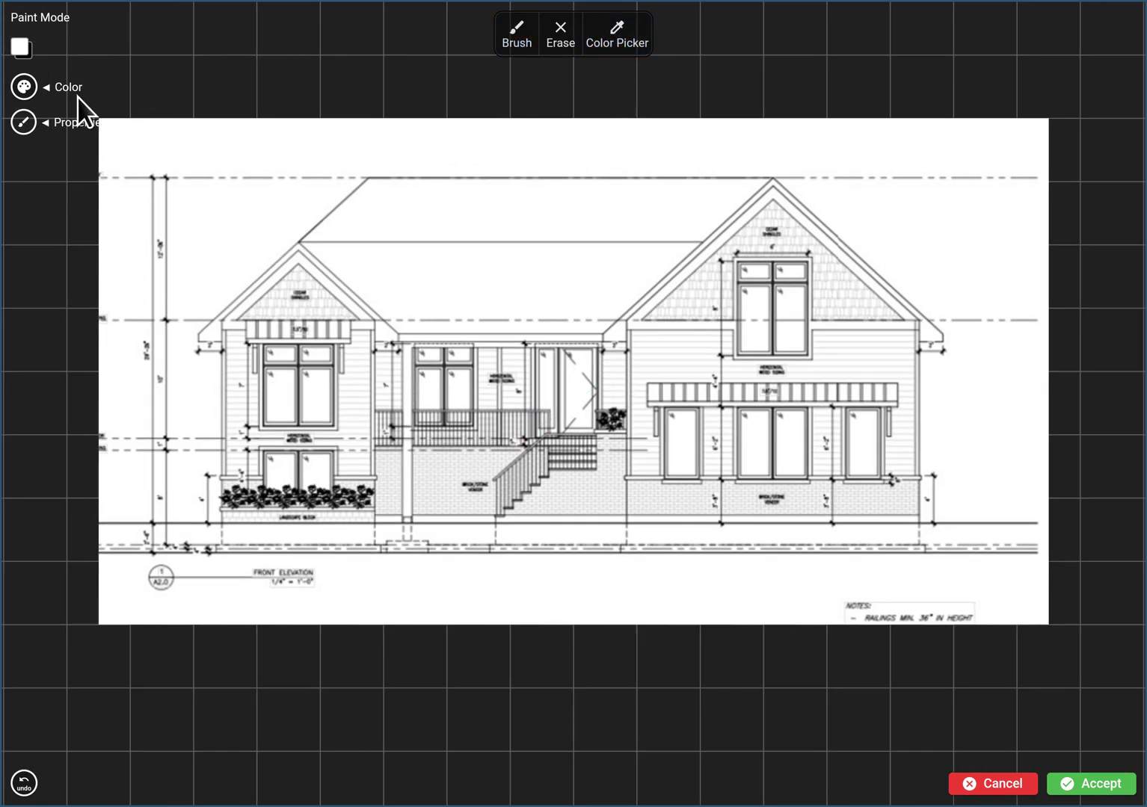
{"action": "left_click", "coordinate": [508, 34]}
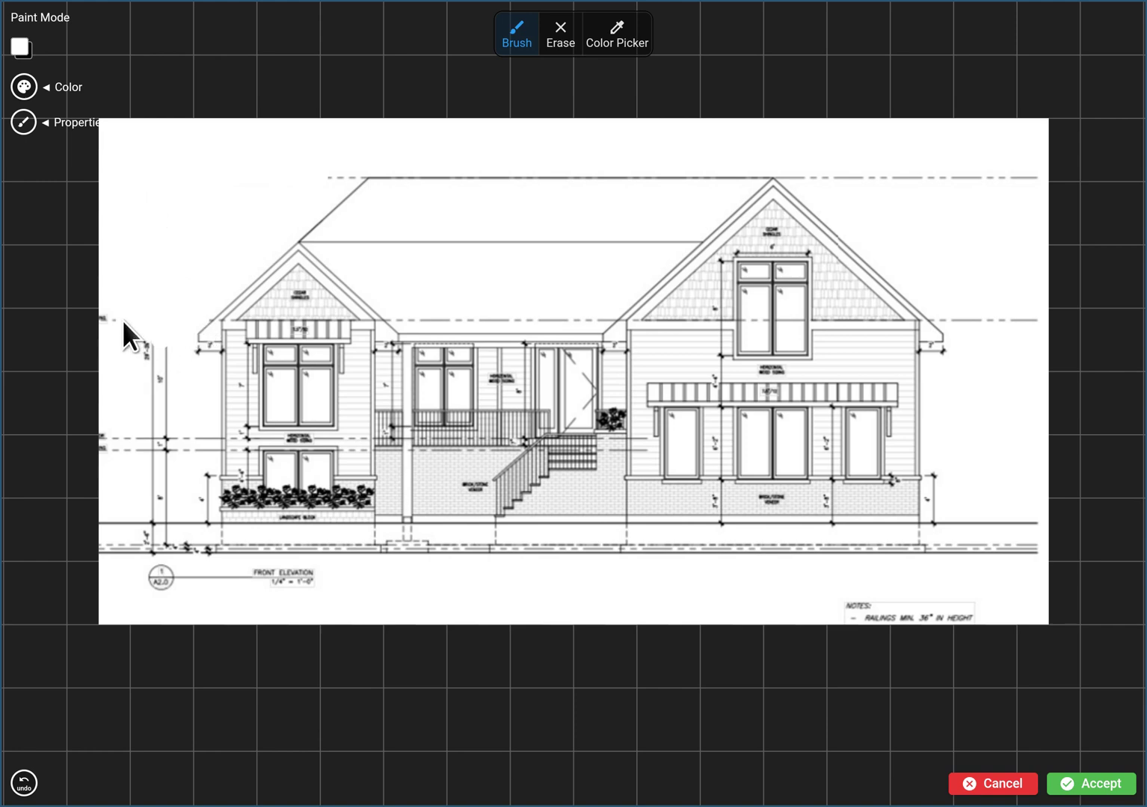
- Paint out the left-side dimension marks and the FRONT ELEVATION label and symbol
{"action": "left_click_drag", "start_coordinate": [151, 338], "coordinate": [184, 324]}
{"action": "left_click_drag", "start_coordinate": [159, 430], "coordinate": [188, 442]}
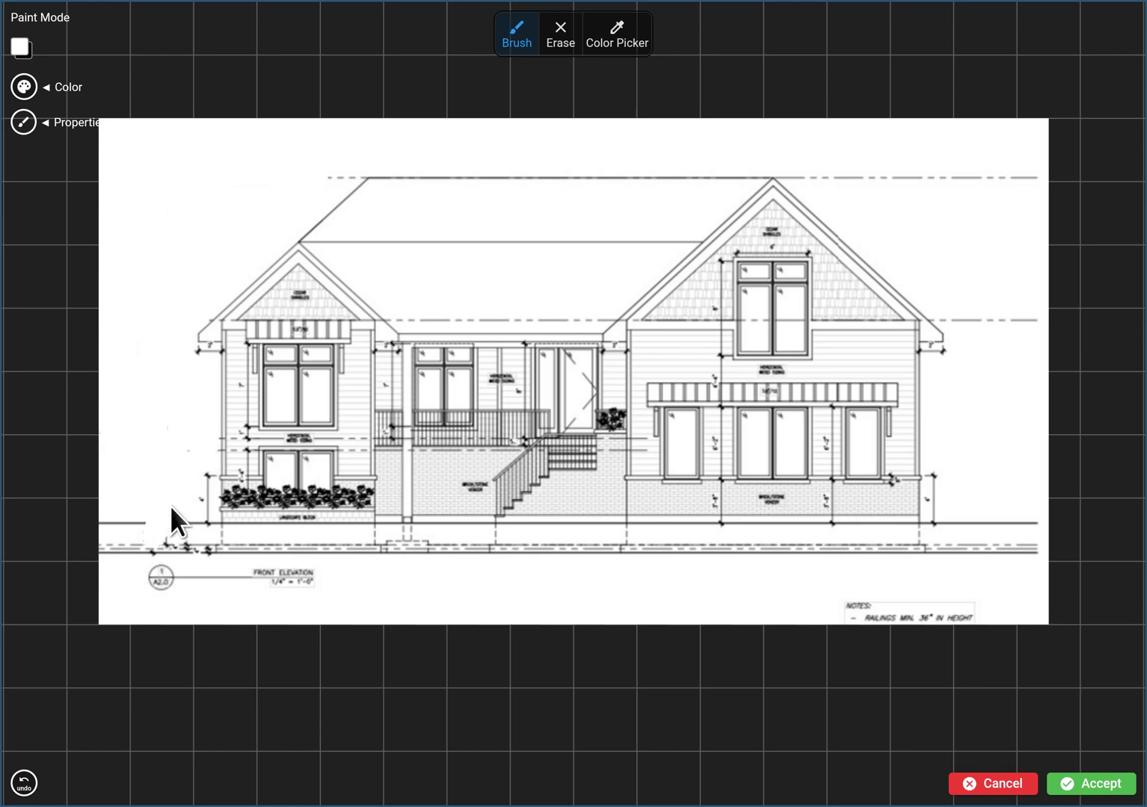
{"action": "mouse_move", "coordinate": [147, 573]}
{"action": "left_mouse_down"}
{"action": "mouse_move", "coordinate": [332, 584]}
{"action": "mouse_move", "coordinate": [201, 559]}
{"action": "left_mouse_up"}
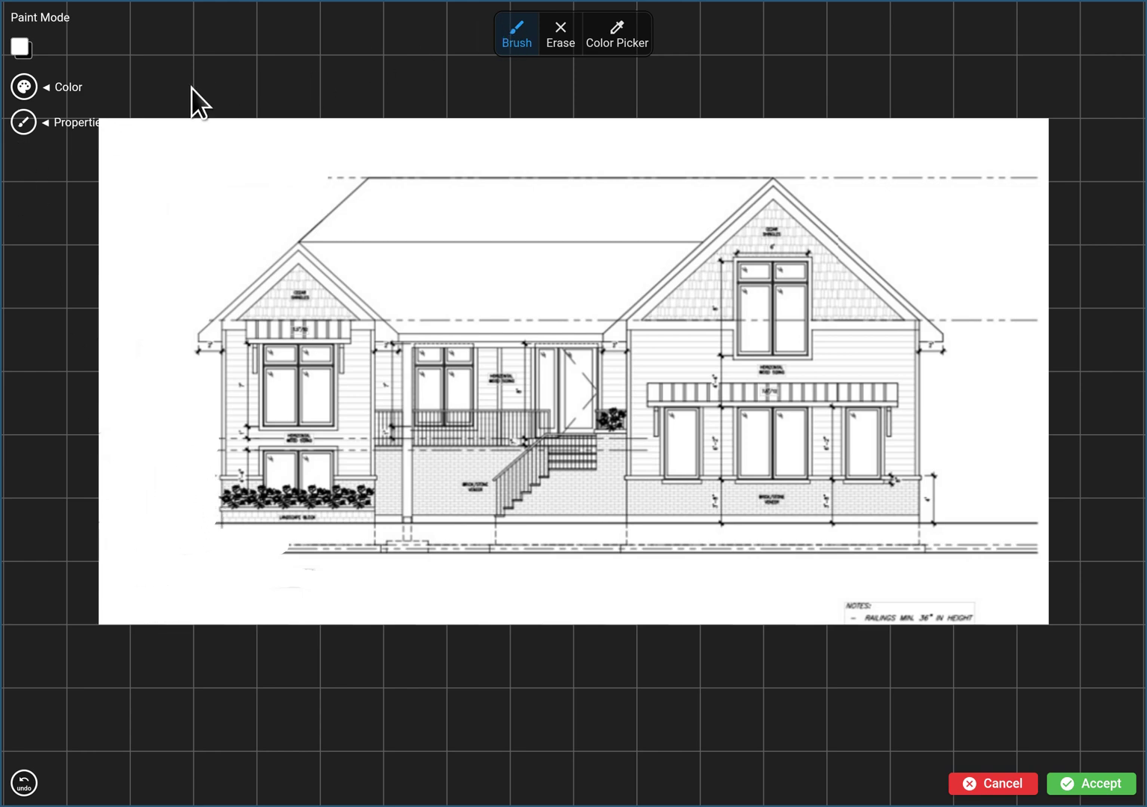
- Widen the brush and paint out the dashed ground line, dashed roof line and railings note
{"action": "left_click", "coordinate": [23, 122]}
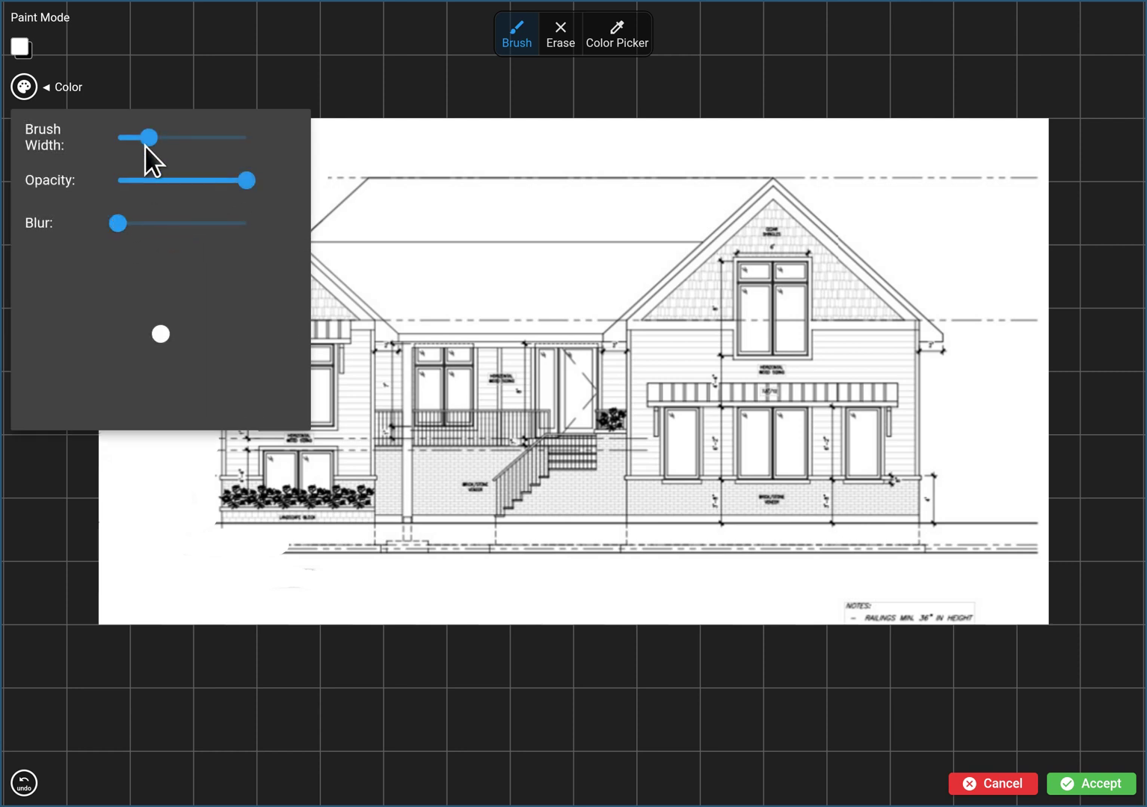
{"action": "left_click_drag", "start_coordinate": [146, 138], "coordinate": [173, 138]}
{"action": "left_click", "coordinate": [282, 552]}
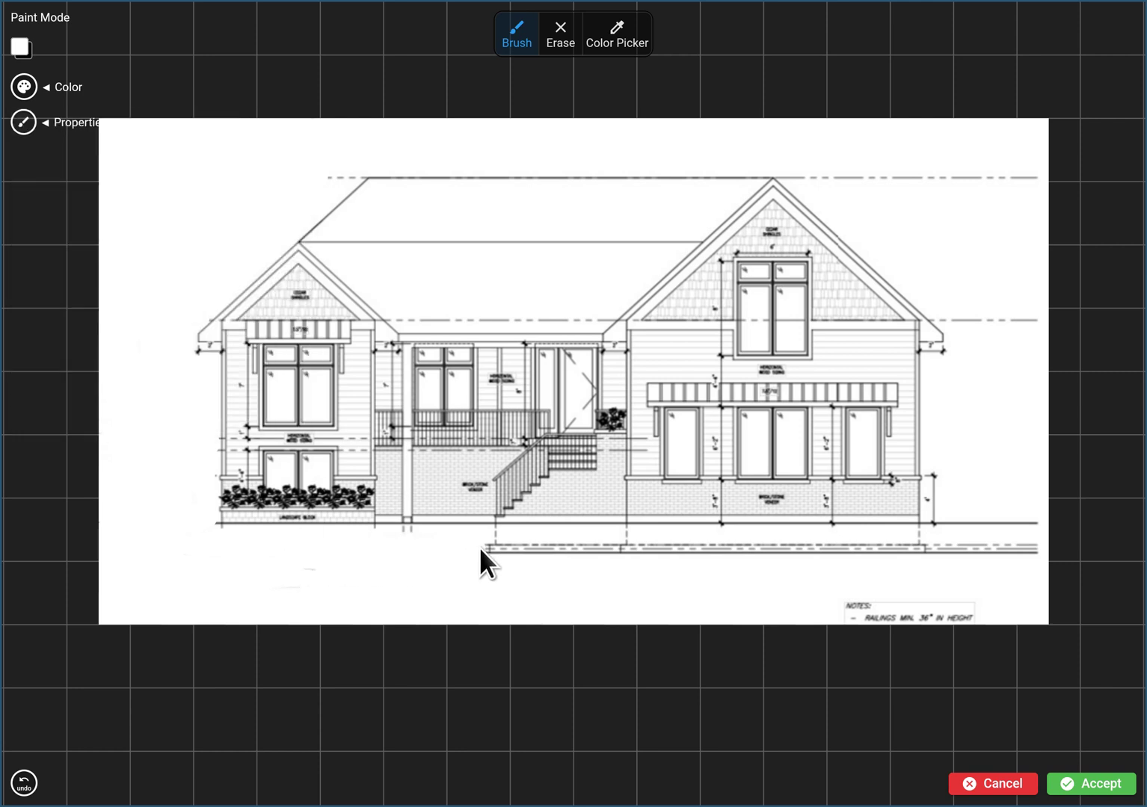
{"action": "left_click_drag", "start_coordinate": [608, 551], "coordinate": [1004, 549]}
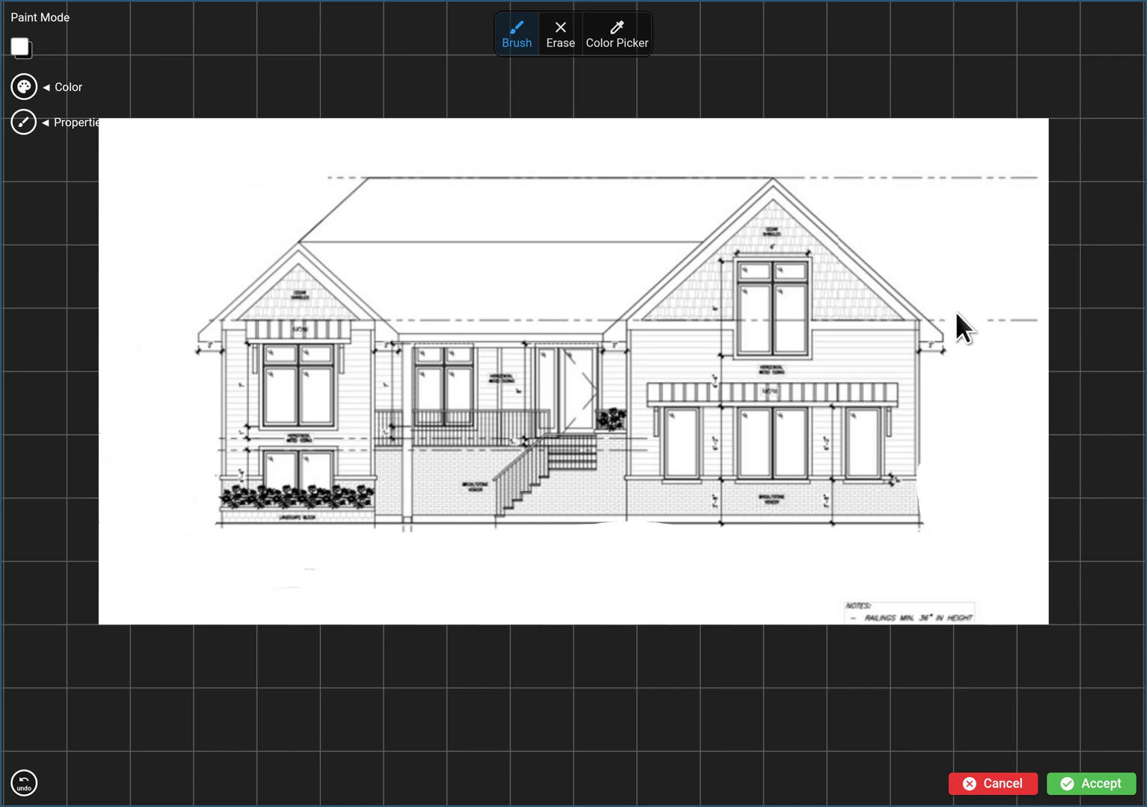
{"action": "left_click_drag", "start_coordinate": [995, 180], "coordinate": [820, 174]}
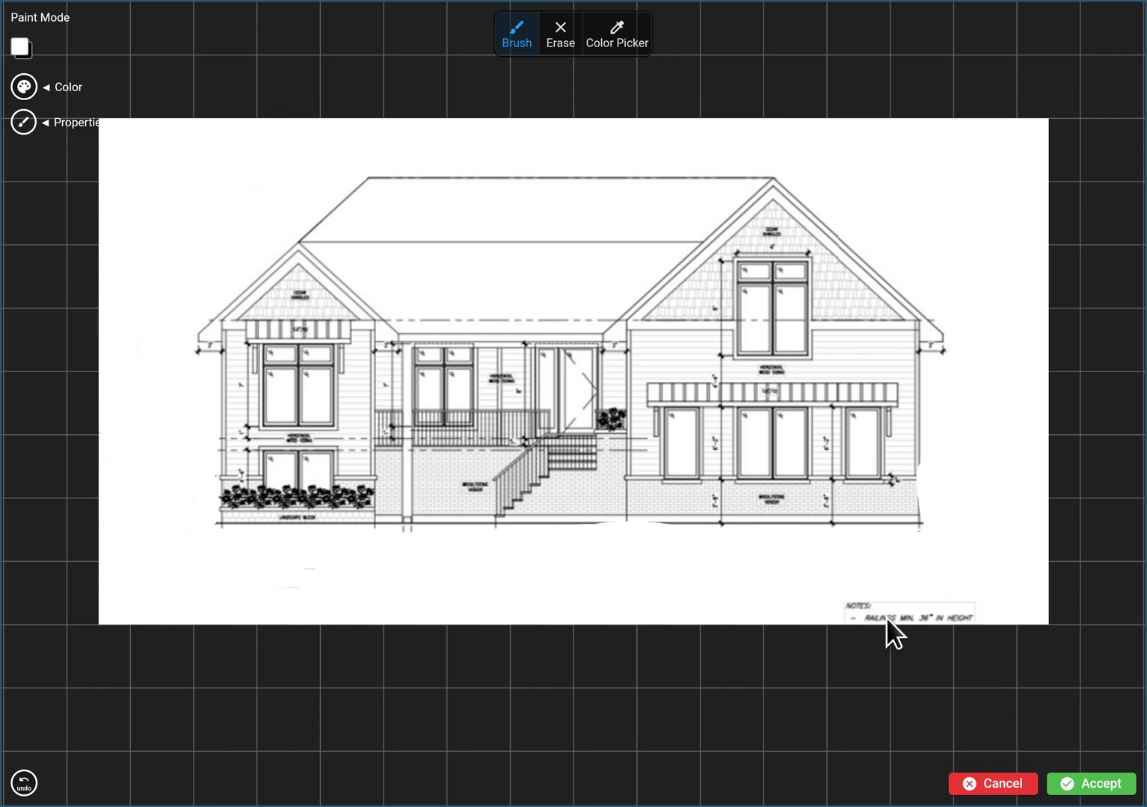
{"action": "left_click_drag", "start_coordinate": [866, 595], "coordinate": [925, 612]}
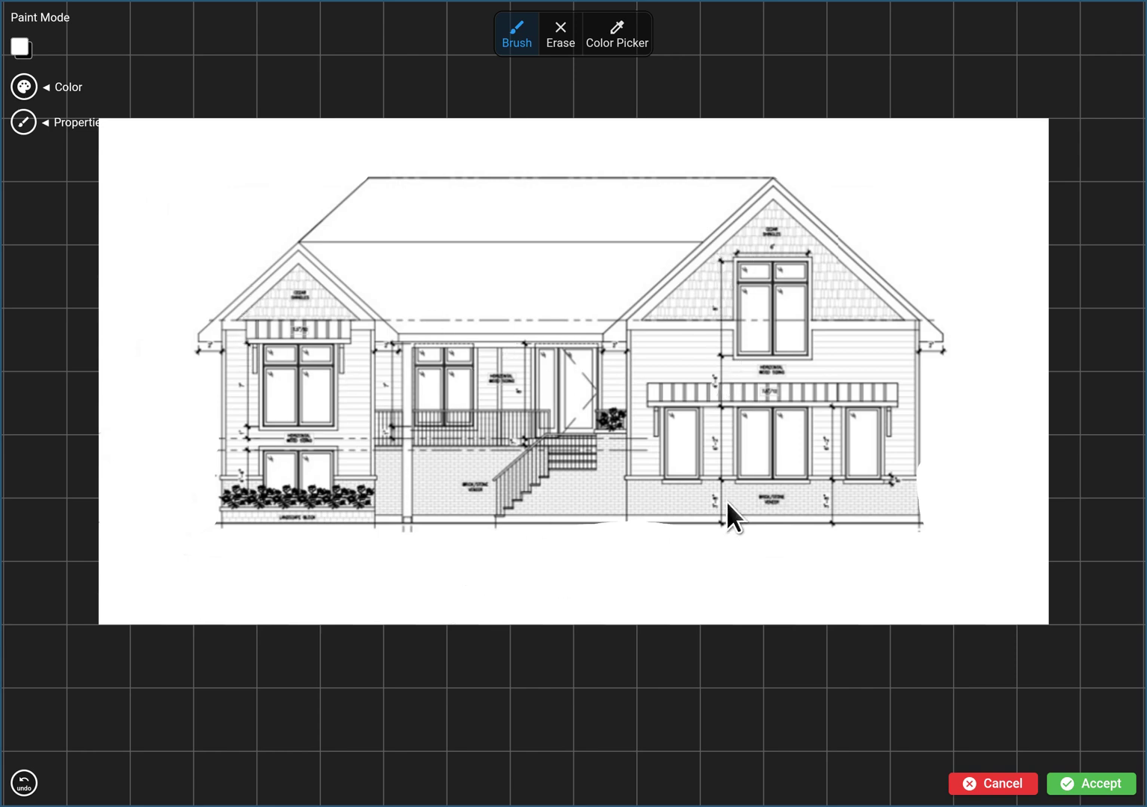
- Accept the painted changes and save the cleaned drawing to the gallery
{"action": "left_click", "coordinate": [1113, 784]}
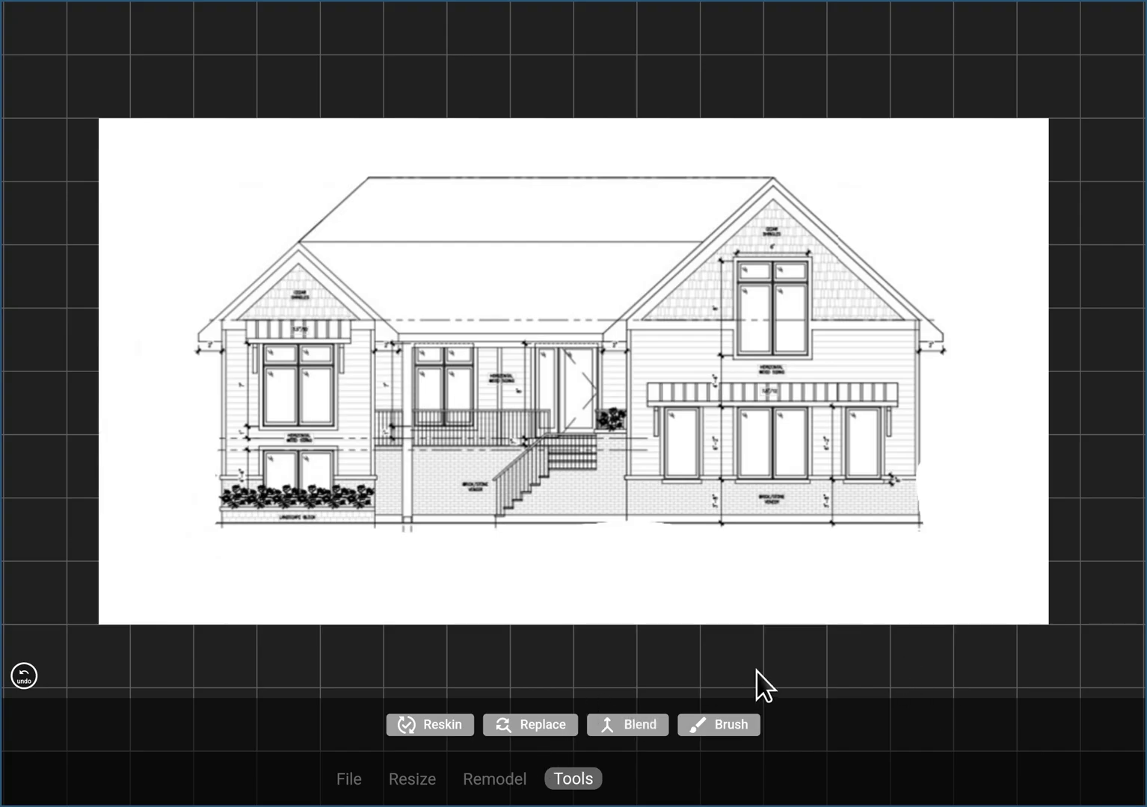
{"action": "left_click", "coordinate": [345, 782]}
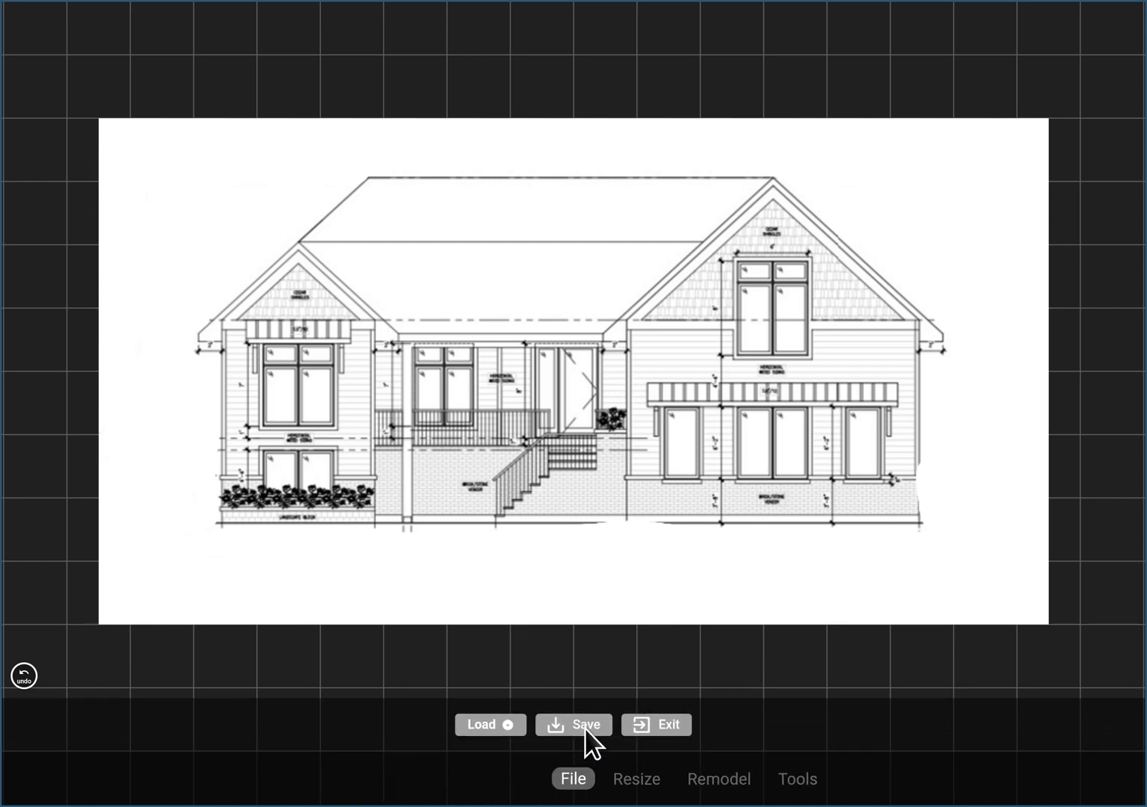
{"action": "left_click", "coordinate": [581, 729]}
{"action": "left_click", "coordinate": [668, 444]}
- Compare with the original via undo/redo, keep the cleaned version, and bring up the Remodel options
{"action": "left_click", "coordinate": [27, 675]}
{"action": "left_click", "coordinate": [61, 679]}
{"action": "left_click", "coordinate": [30, 676]}
{"action": "left_click", "coordinate": [59, 677]}
{"action": "left_click", "coordinate": [722, 785]}
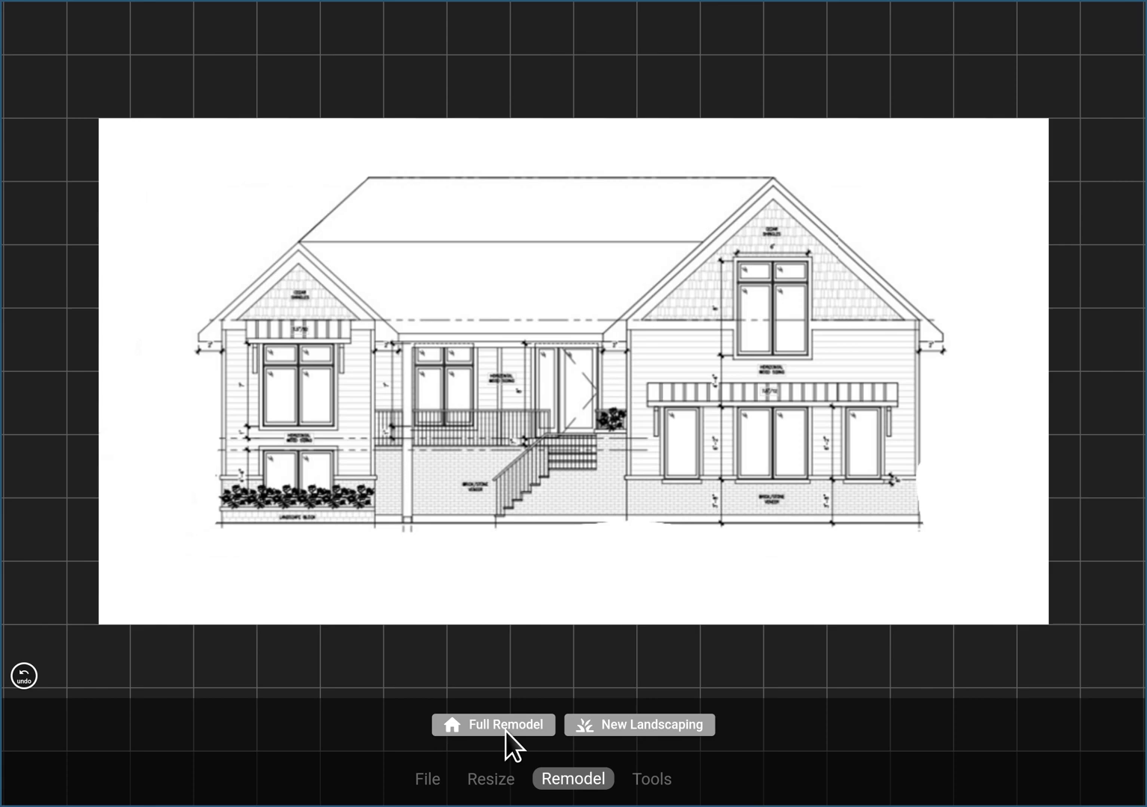
- Start a Full Remodel with the grey-sided house photo from Drive as style image, then remove it
{"action": "left_click", "coordinate": [505, 725]}
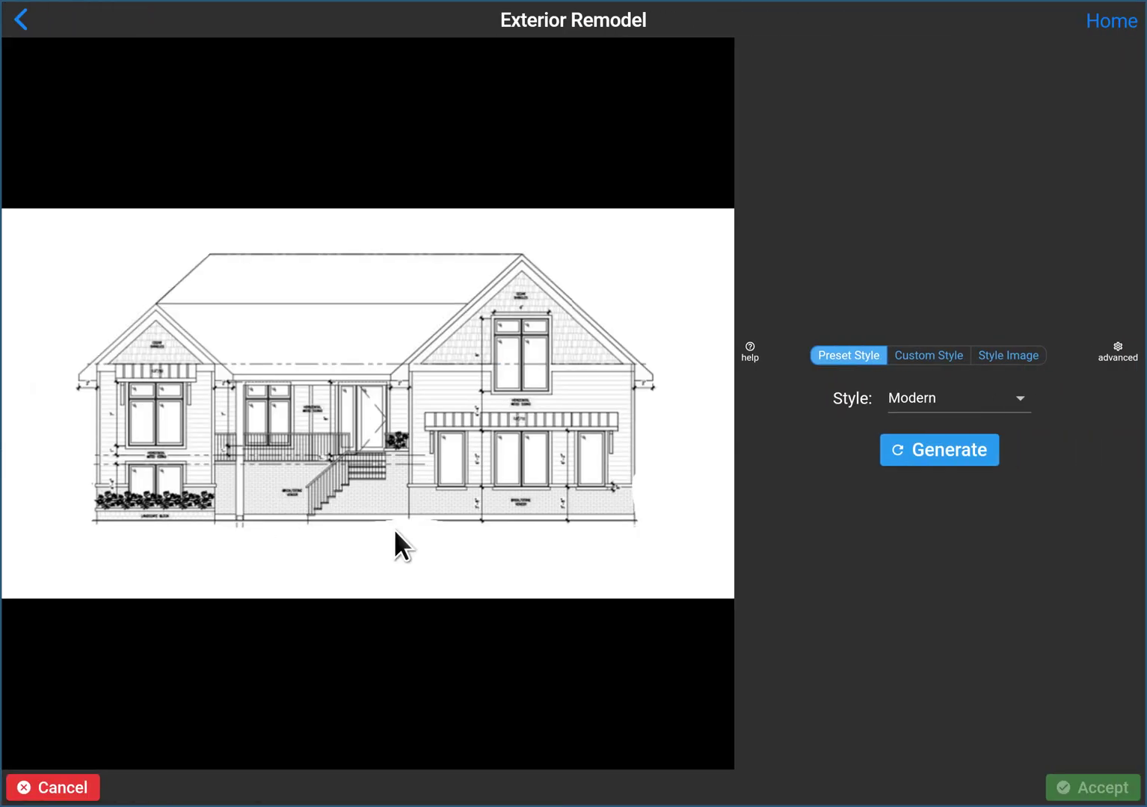
{"action": "left_click", "coordinate": [1005, 355]}
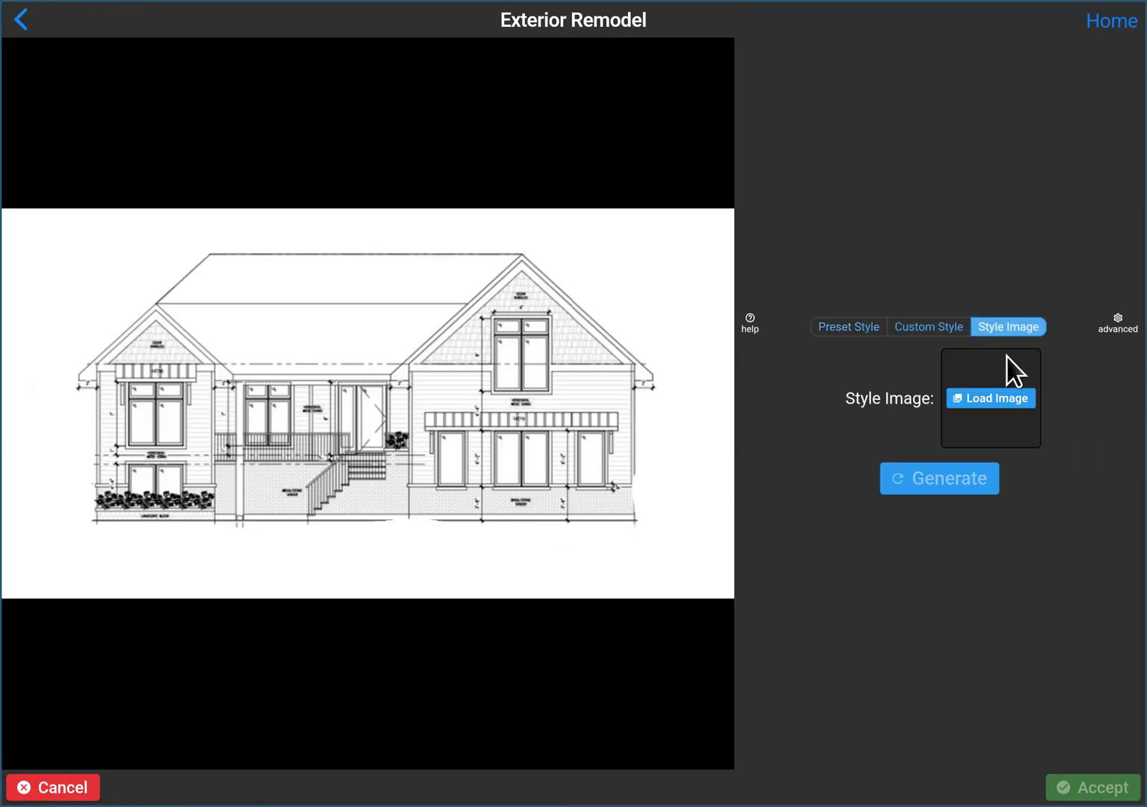
{"action": "left_click", "coordinate": [993, 399]}
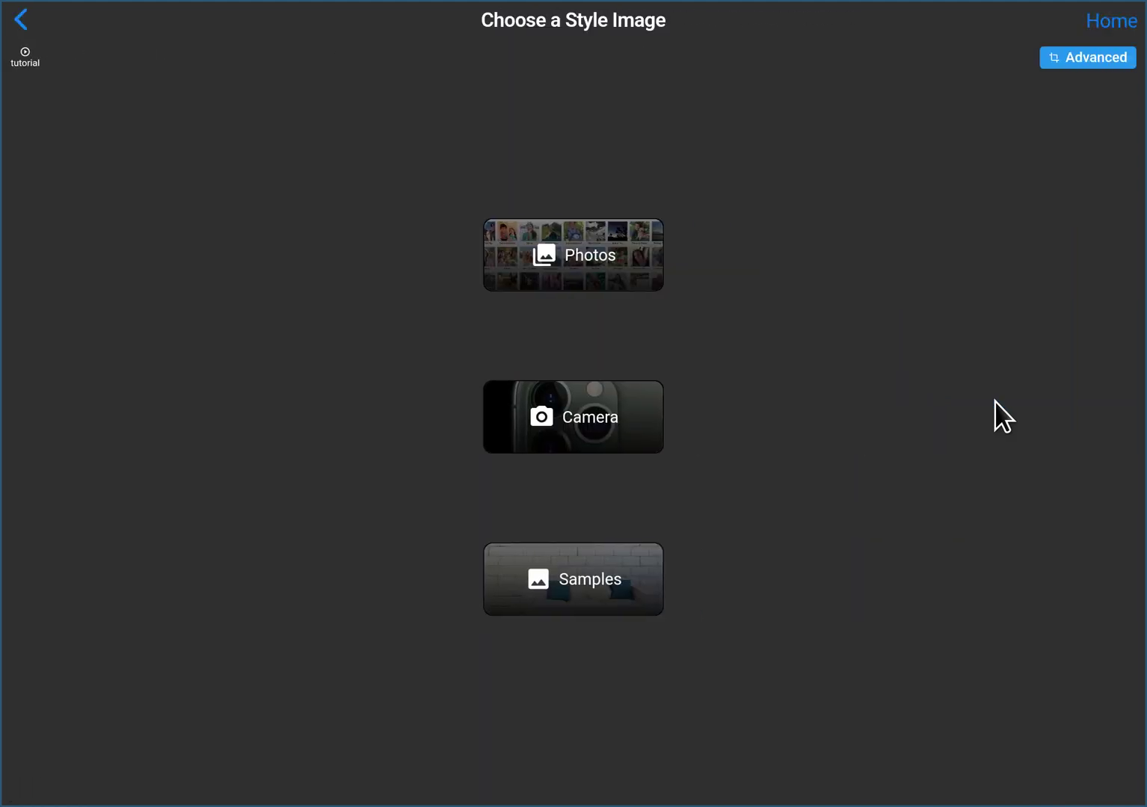
{"action": "left_click", "coordinate": [560, 270]}
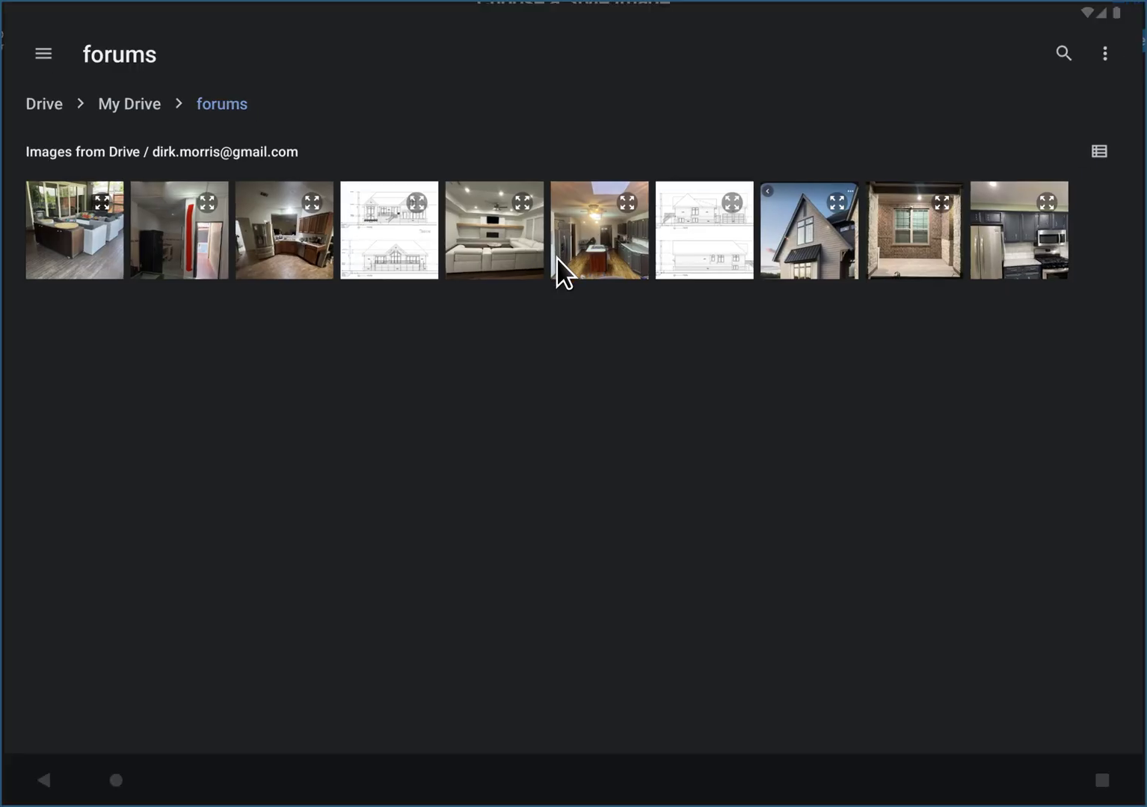
{"action": "left_click", "coordinate": [814, 239]}
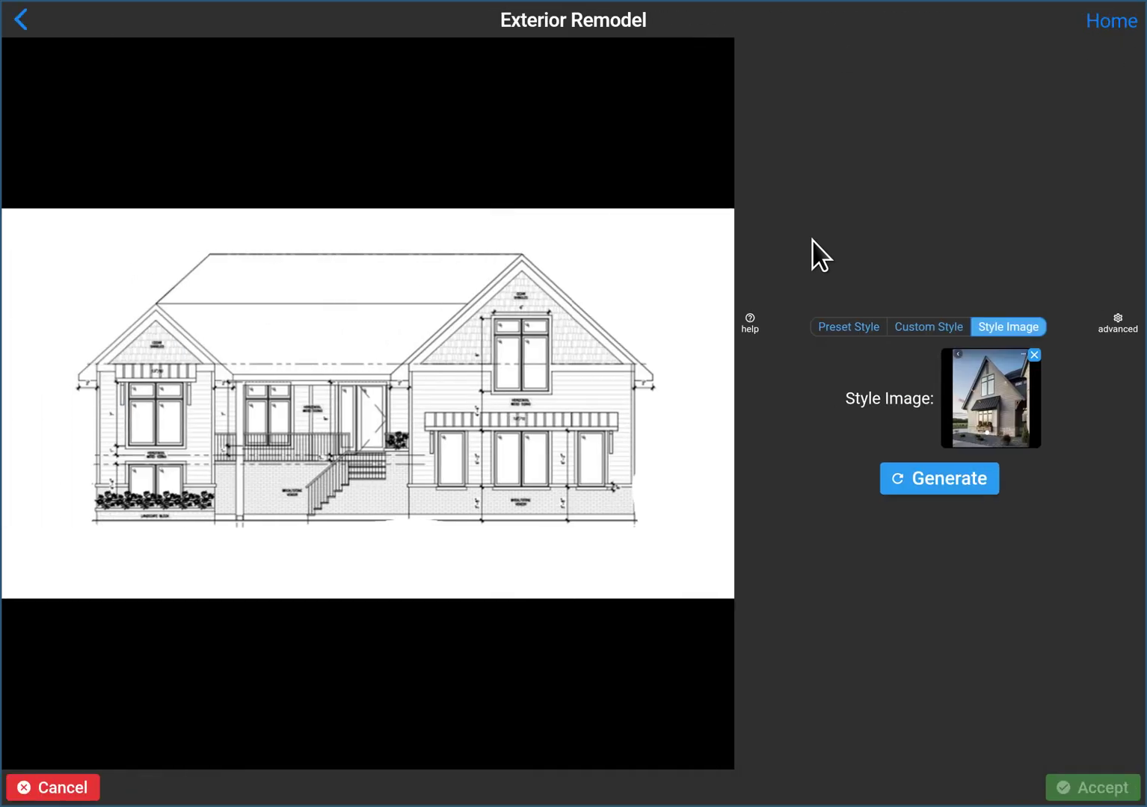
{"action": "left_click", "coordinate": [1033, 355]}
- Load the grey-sided house photo into the advanced style-image crop view and pan it
{"action": "left_click", "coordinate": [995, 400]}
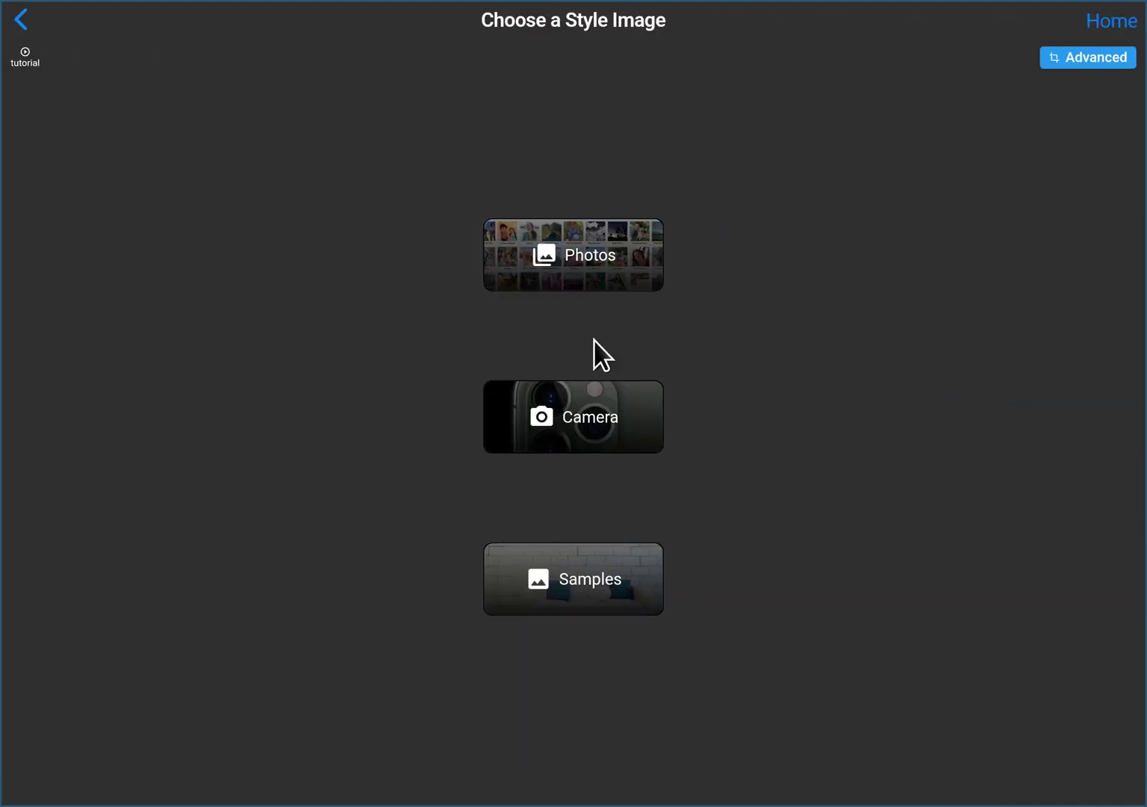
{"action": "left_click", "coordinate": [1077, 58]}
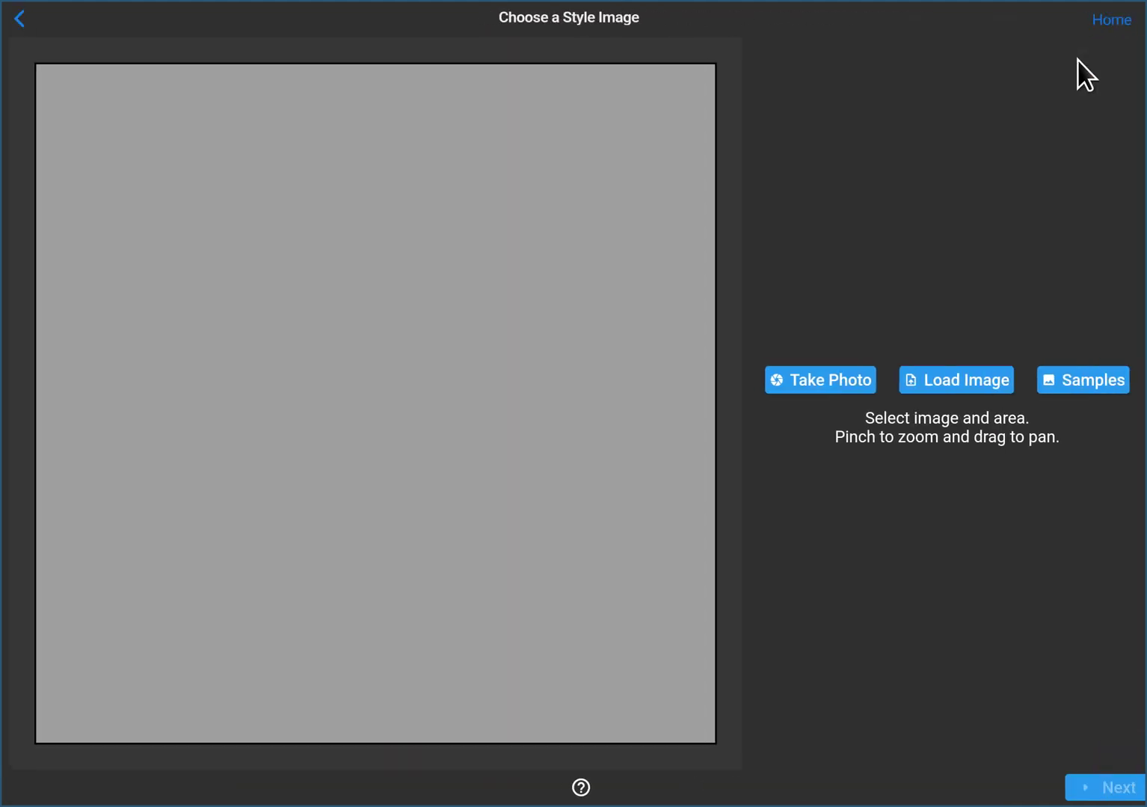
{"action": "left_click", "coordinate": [937, 382]}
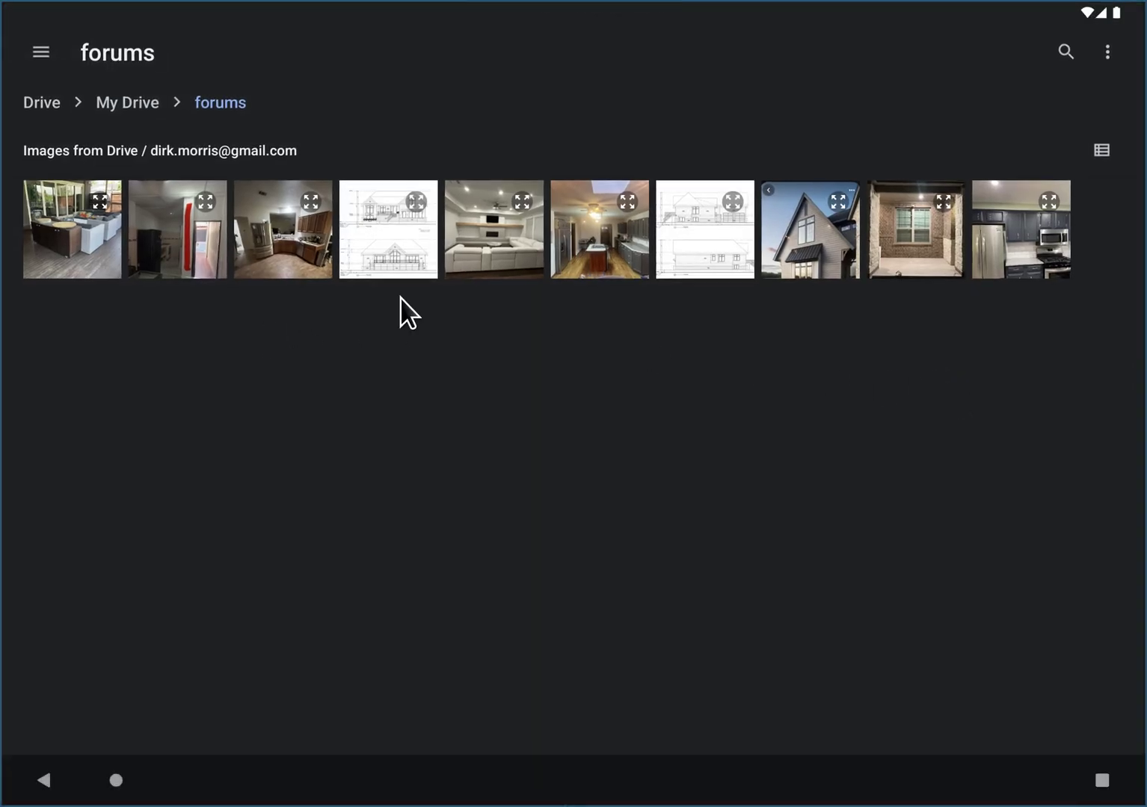
{"action": "left_click", "coordinate": [795, 246]}
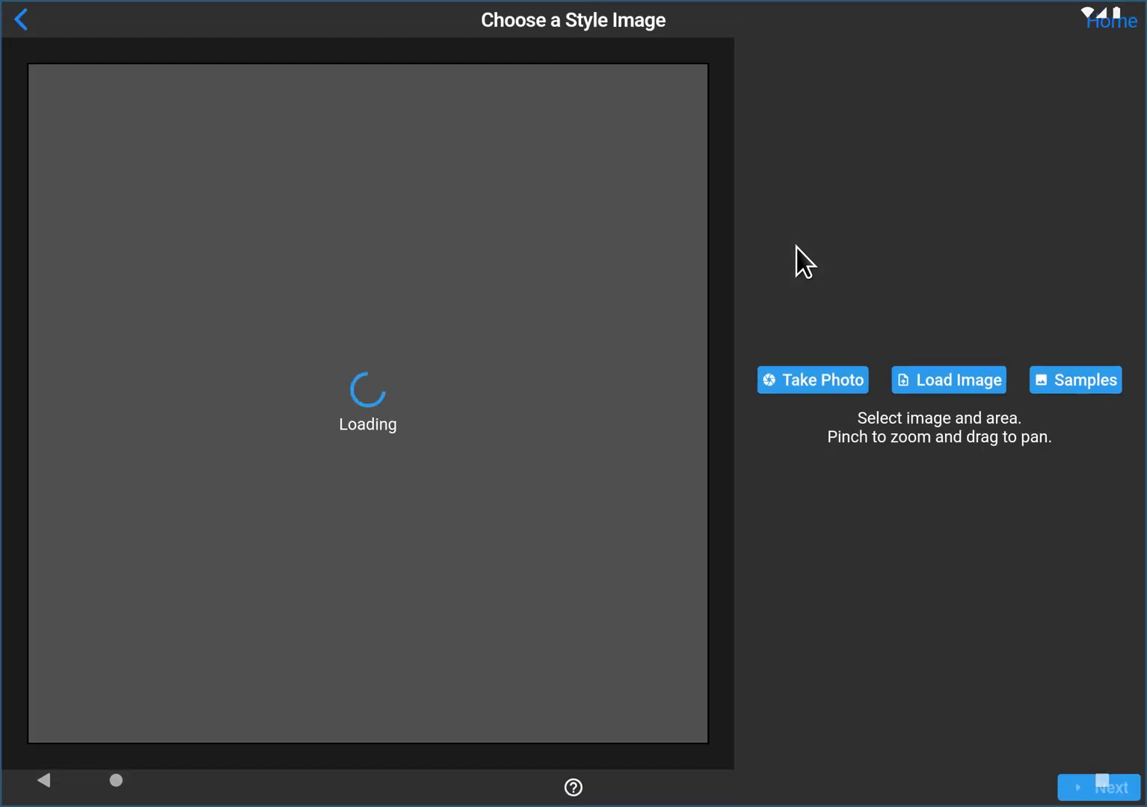
{"action": "left_click_drag", "start_coordinate": [565, 392], "coordinate": [569, 349]}
- Crop it to a custom 704x896 portrait frame showing more gravel, and accept it
{"action": "left_click", "coordinate": [960, 418]}
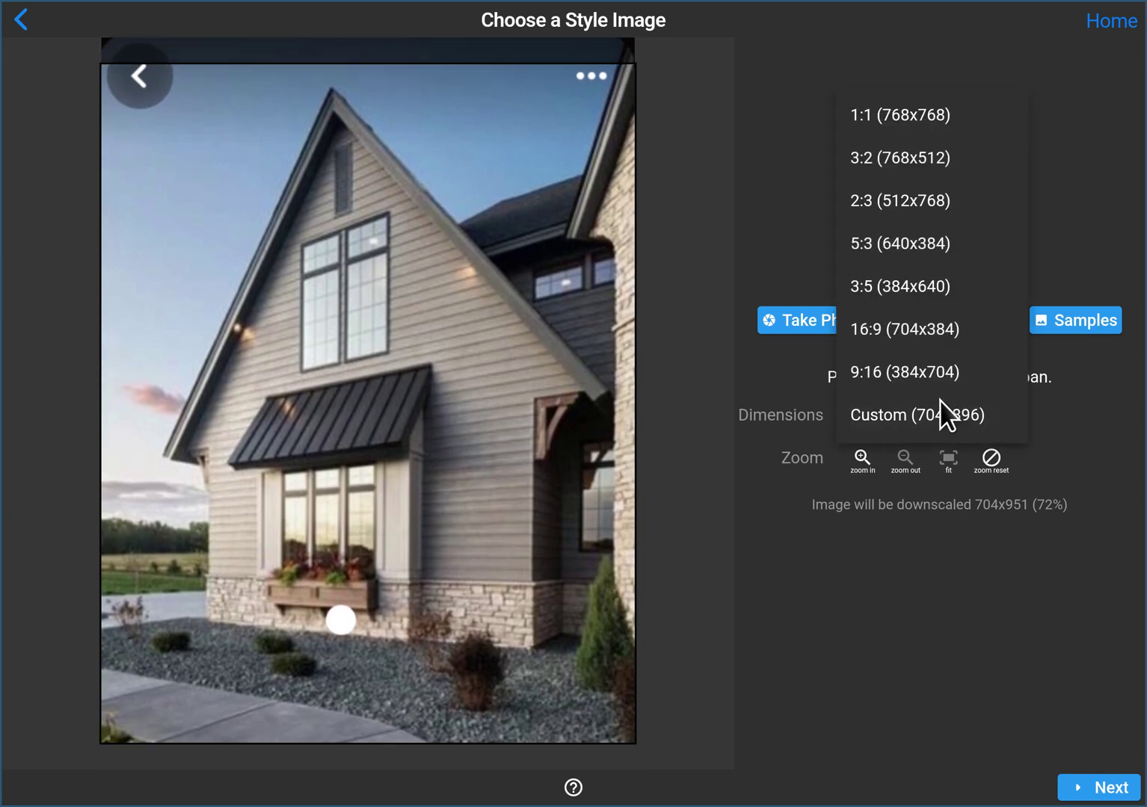
{"action": "left_click", "coordinate": [928, 417]}
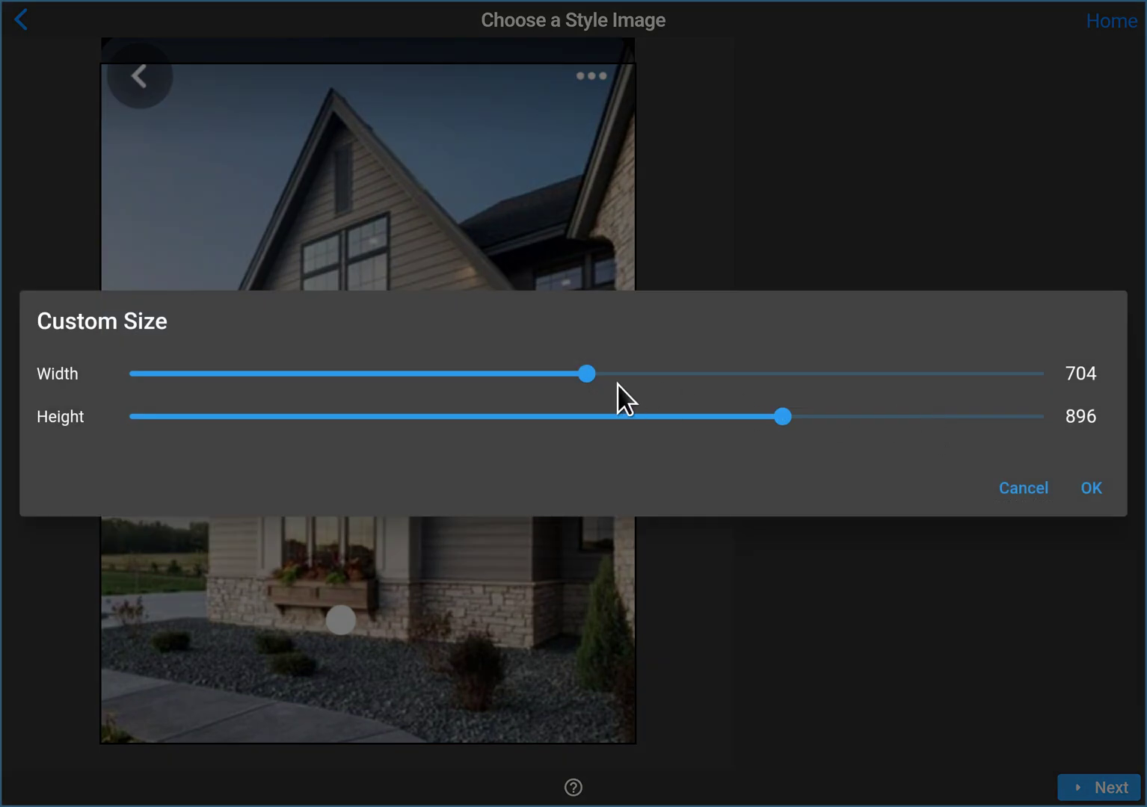
{"action": "left_click_drag", "start_coordinate": [742, 415], "coordinate": [717, 417]}
{"action": "left_click", "coordinate": [1089, 487]}
{"action": "left_click_drag", "start_coordinate": [522, 413], "coordinate": [519, 458]}
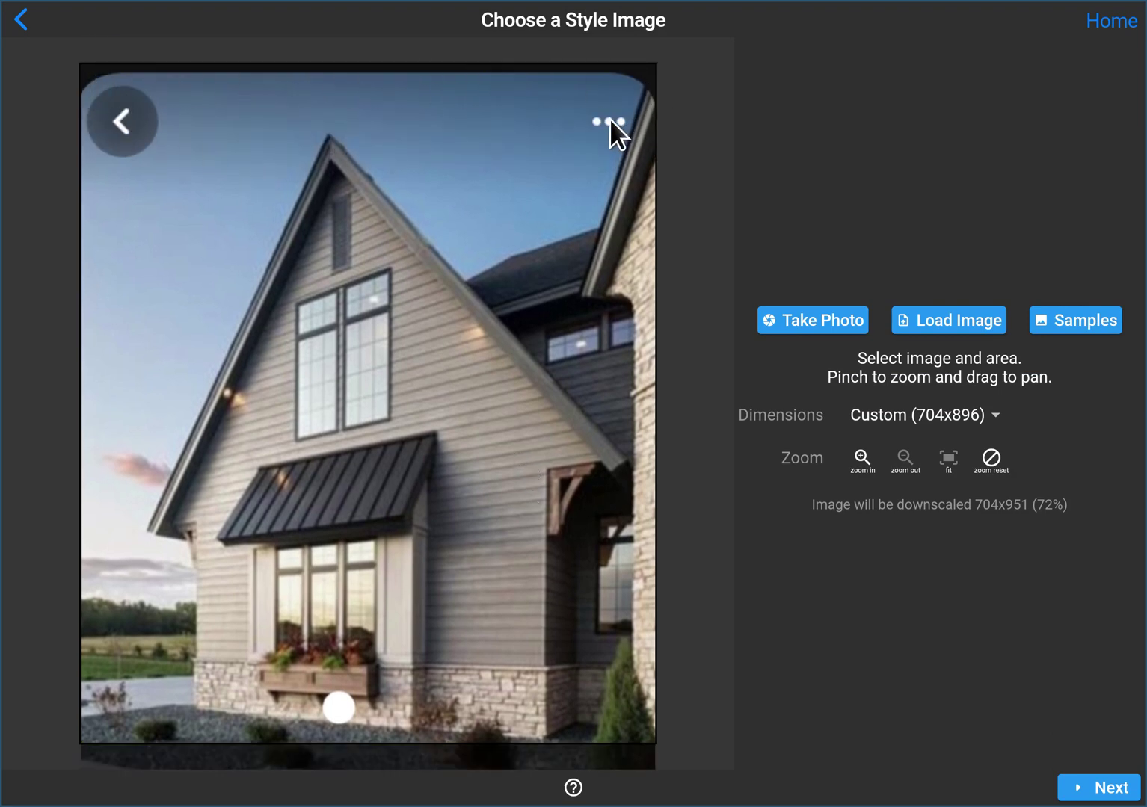
{"action": "left_click_drag", "start_coordinate": [254, 306], "coordinate": [313, 394]}
{"action": "scroll", "coordinate": [437, 347], "scroll_direction": "down", "scroll_amount": 2}
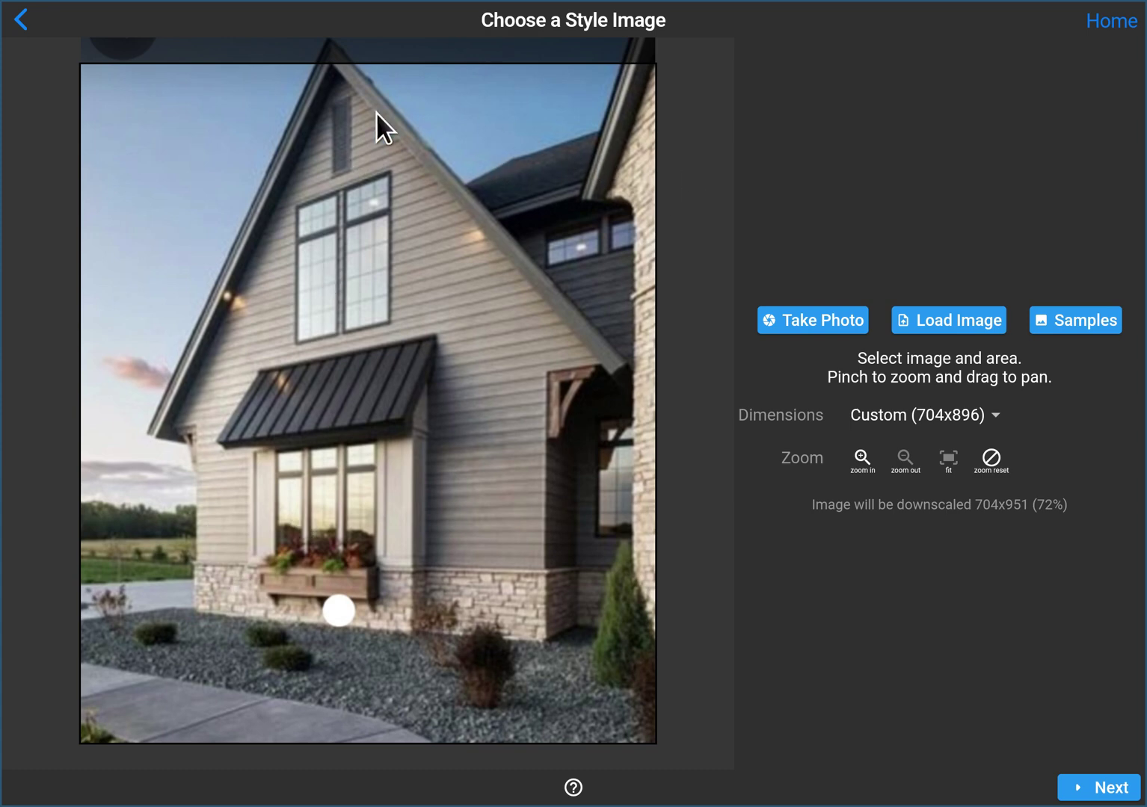
{"action": "scroll", "coordinate": [557, 527], "scroll_direction": "up", "scroll_amount": 2}
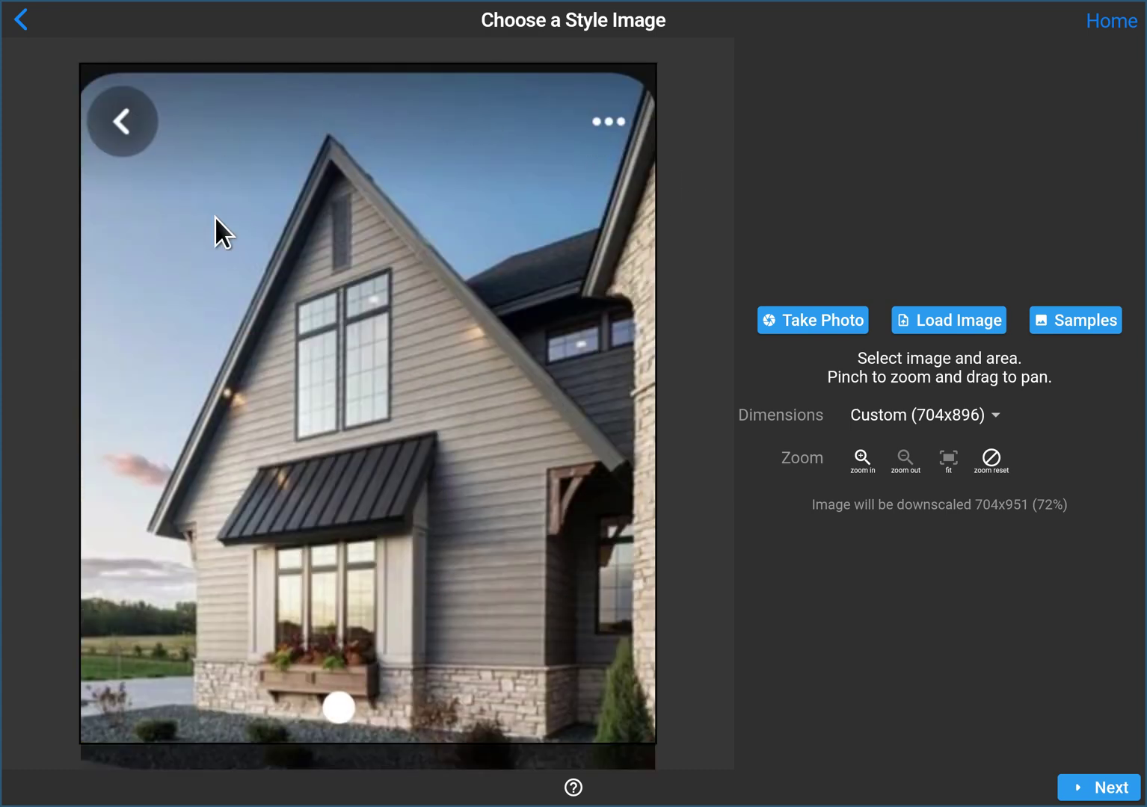
{"action": "scroll", "coordinate": [374, 269], "scroll_direction": "down", "scroll_amount": 2}
{"action": "left_click", "coordinate": [1119, 794]}
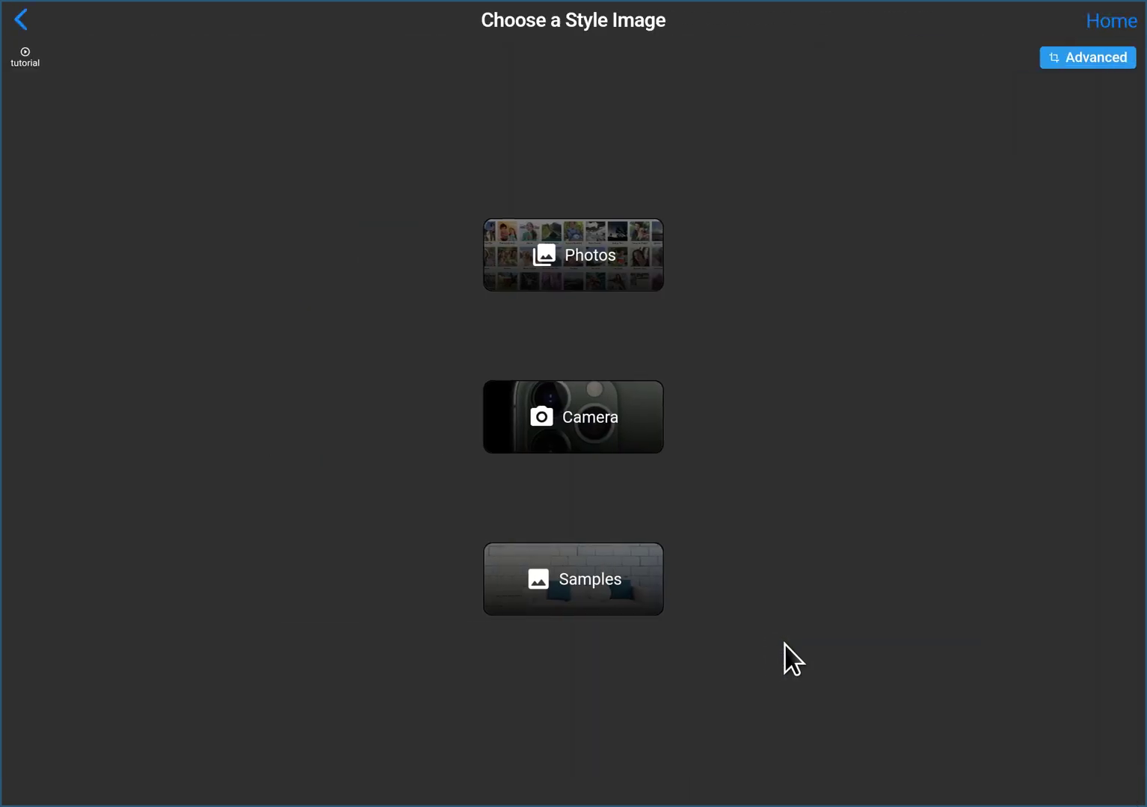
- Generate four photoreal farmhouse renders of the drawing styled from the grey-sided house photo
{"action": "left_click", "coordinate": [21, 20]}
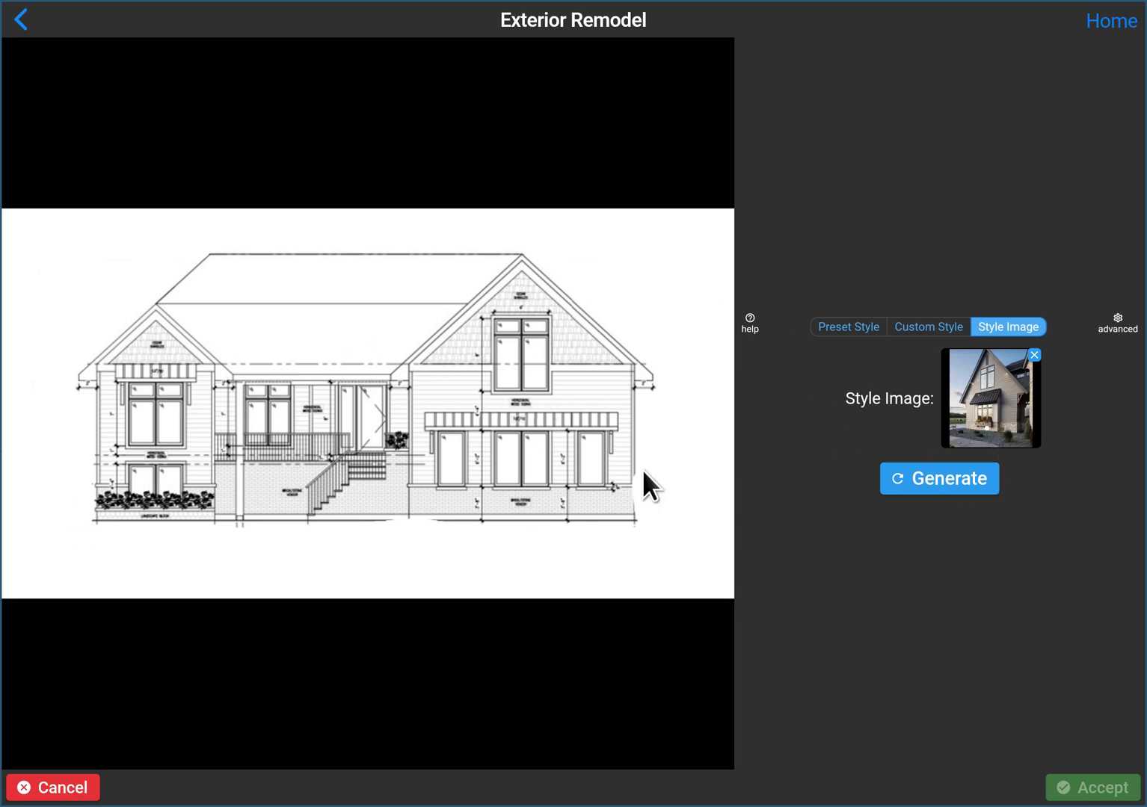
{"action": "left_click", "coordinate": [939, 486]}
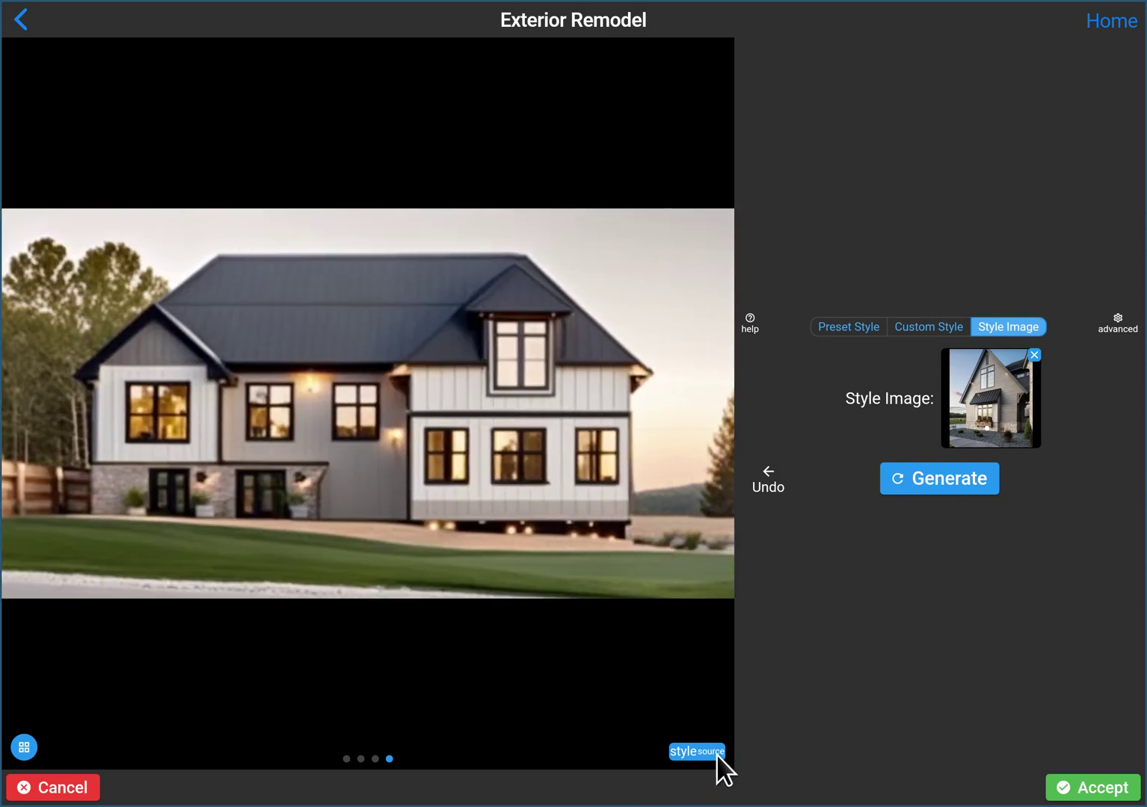
- Compare the render with the sketch, then lower Fidelity to about 0.49 and slightly below
{"action": "left_click", "coordinate": [712, 752]}
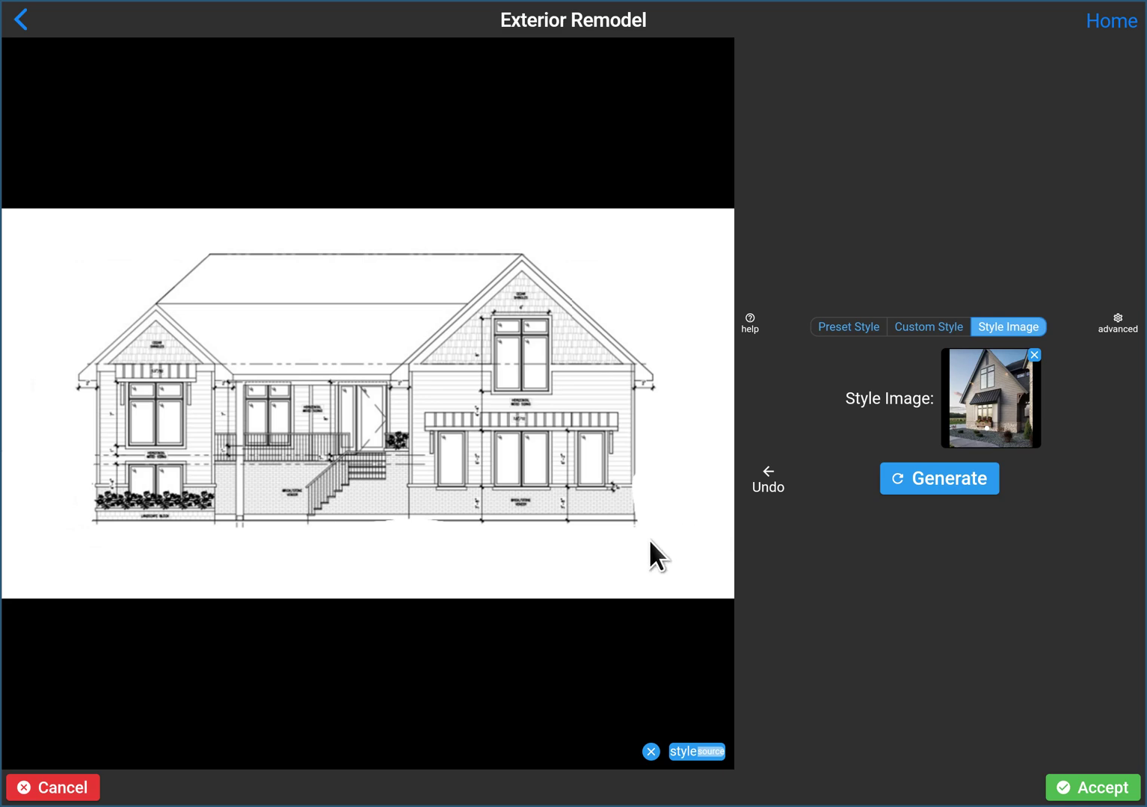
{"action": "left_click", "coordinate": [1119, 324]}
{"action": "left_click_drag", "start_coordinate": [744, 443], "coordinate": [603, 447]}
{"action": "left_click", "coordinate": [1090, 512]}
{"action": "left_click", "coordinate": [1115, 322]}
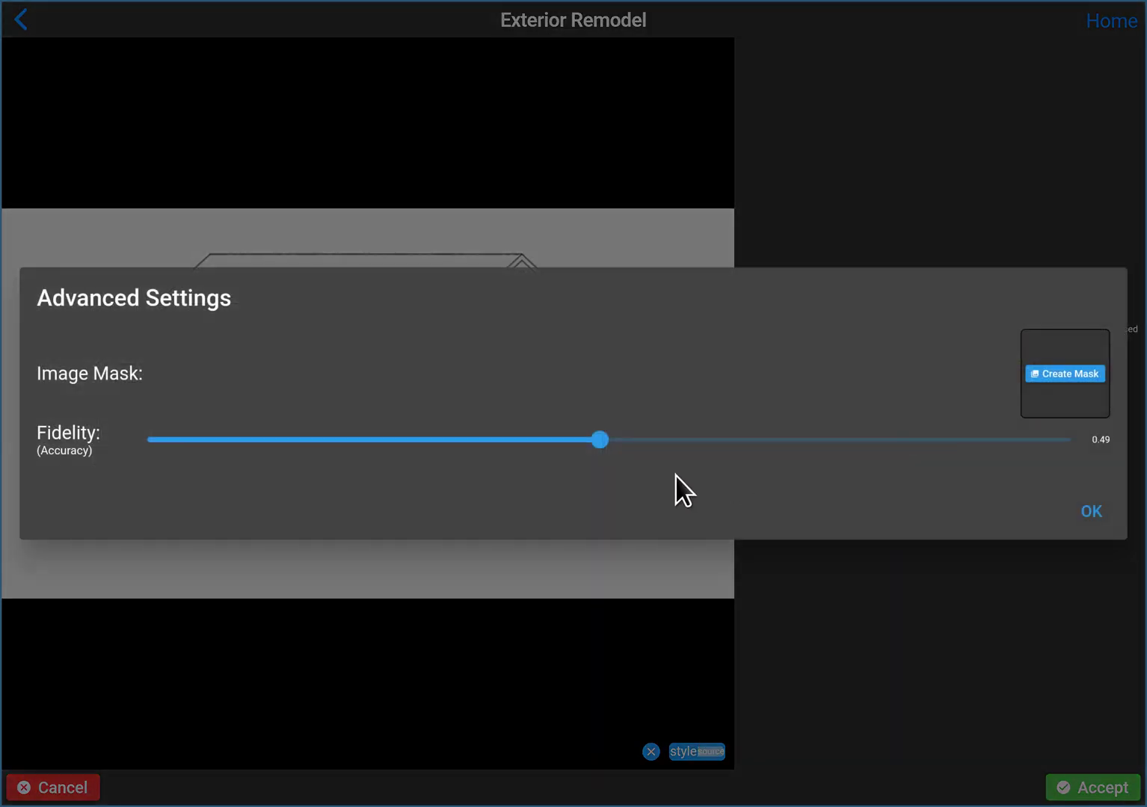
{"action": "left_click_drag", "start_coordinate": [543, 443], "coordinate": [526, 440]}
{"action": "left_click", "coordinate": [1090, 515]}
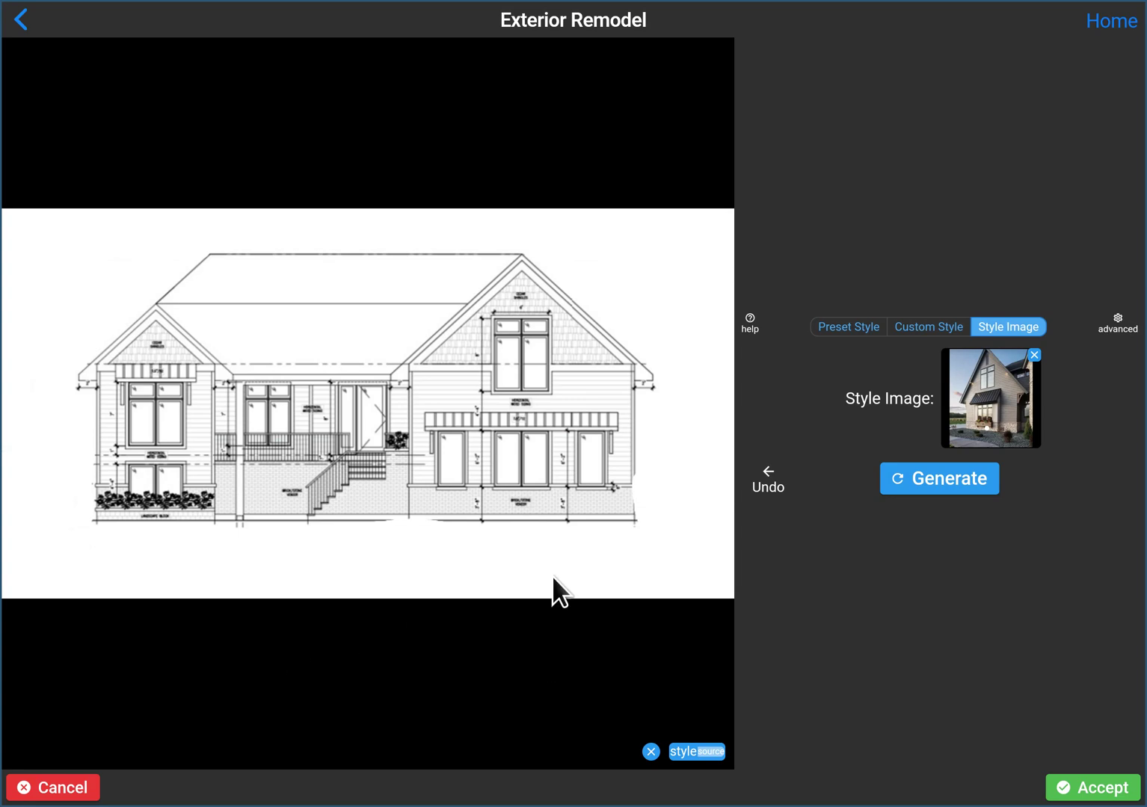
- Readjust Fidelity once more and accept the farmhouse render into the editor
{"action": "left_click", "coordinate": [1117, 328]}
{"action": "left_click_drag", "start_coordinate": [601, 441], "coordinate": [651, 440]}
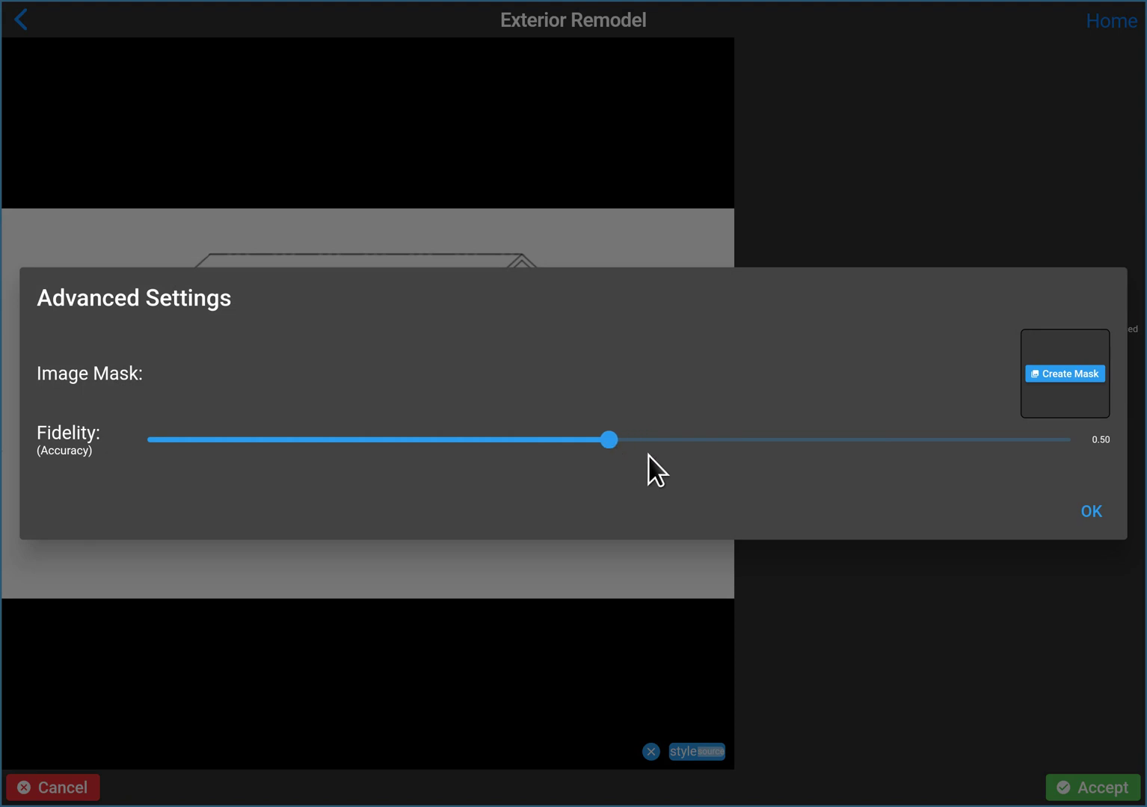
{"action": "left_click", "coordinate": [1091, 513]}
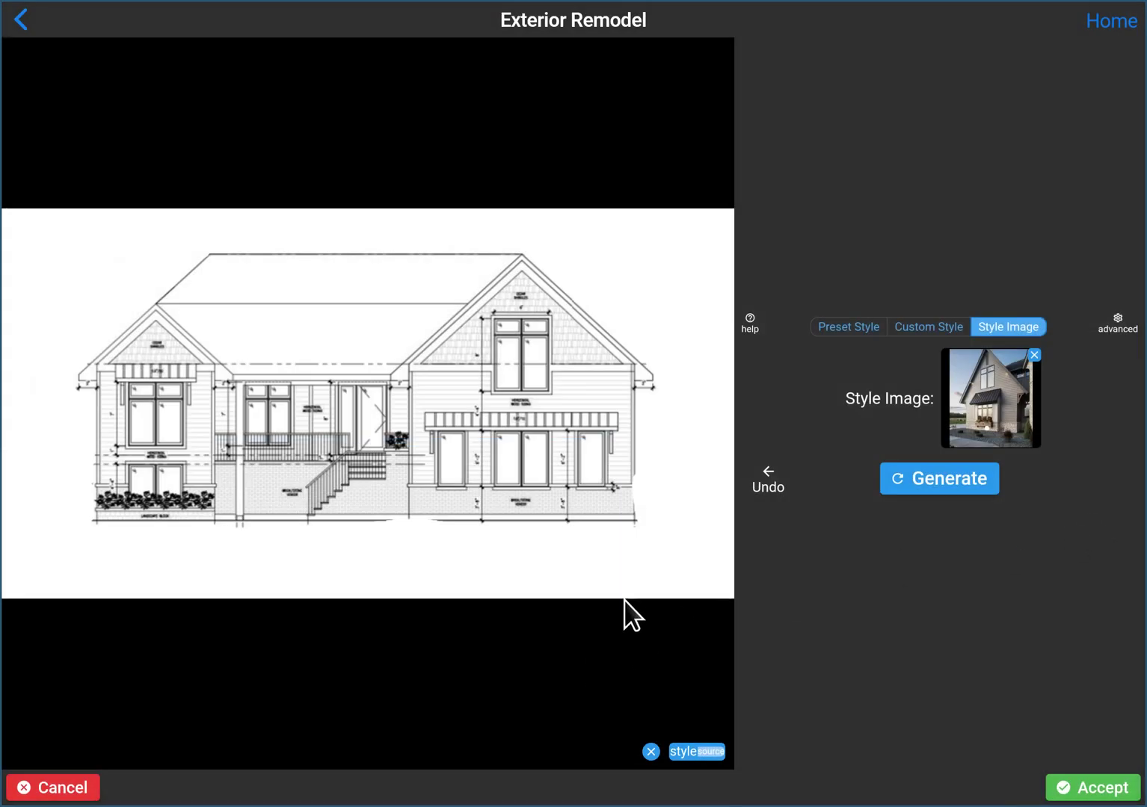
{"action": "left_click", "coordinate": [1096, 789]}
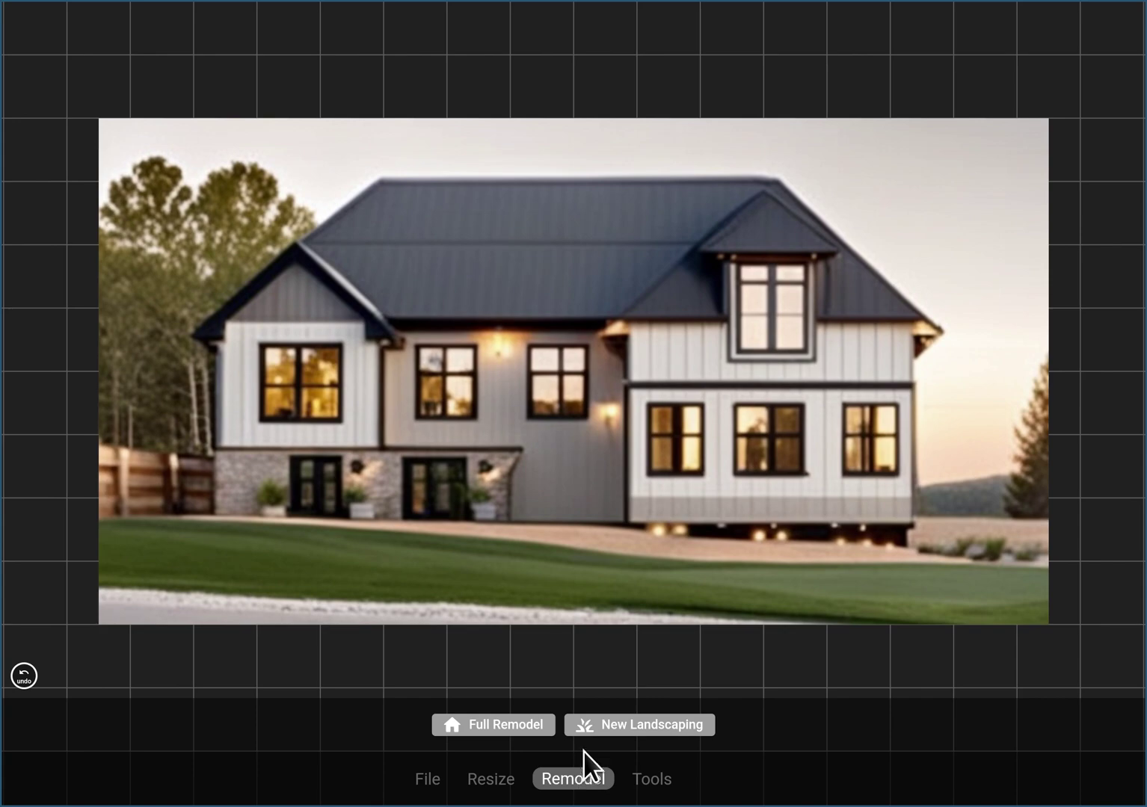
- Leave the remodel screen and undo the render to restore the original sketch
{"action": "left_click", "coordinate": [512, 729]}
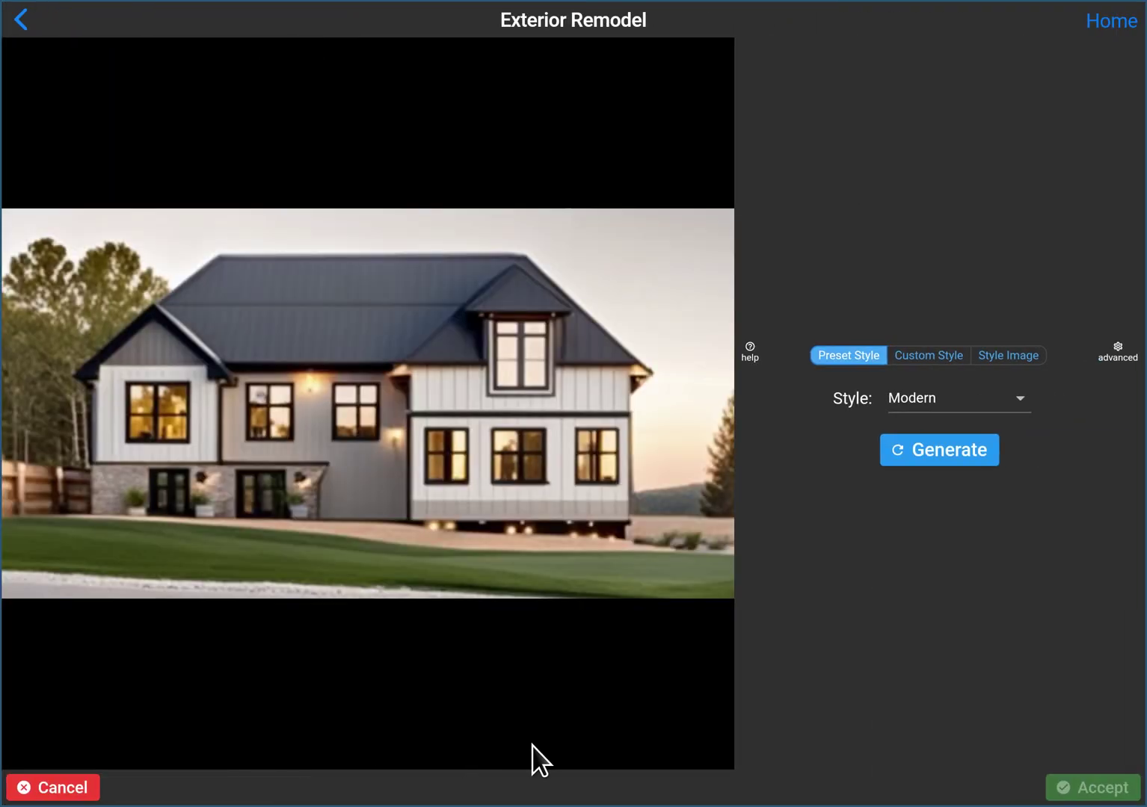
{"action": "left_click", "coordinate": [13, 17]}
{"action": "left_click", "coordinate": [24, 675]}
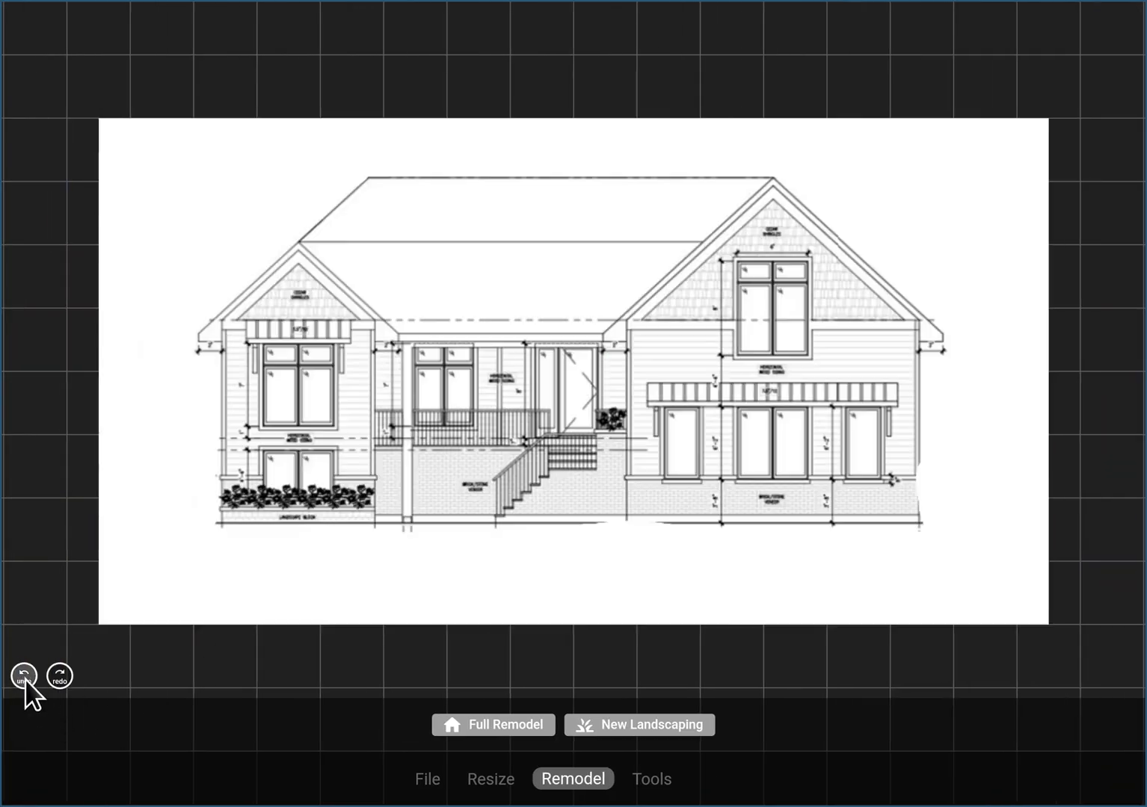
- Start a full remodel of the sketch using the gabled house photo from Drive as style image
{"action": "left_click", "coordinate": [496, 722]}
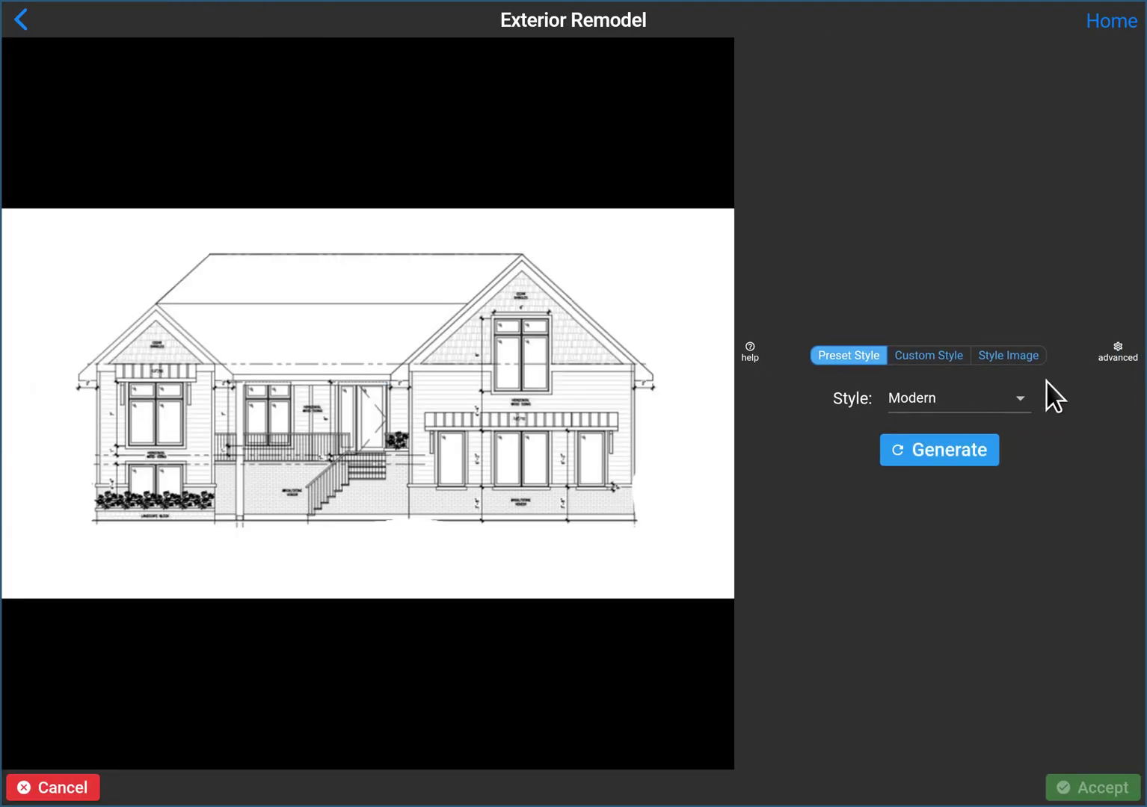
{"action": "left_click", "coordinate": [1000, 352]}
{"action": "left_click", "coordinate": [961, 398]}
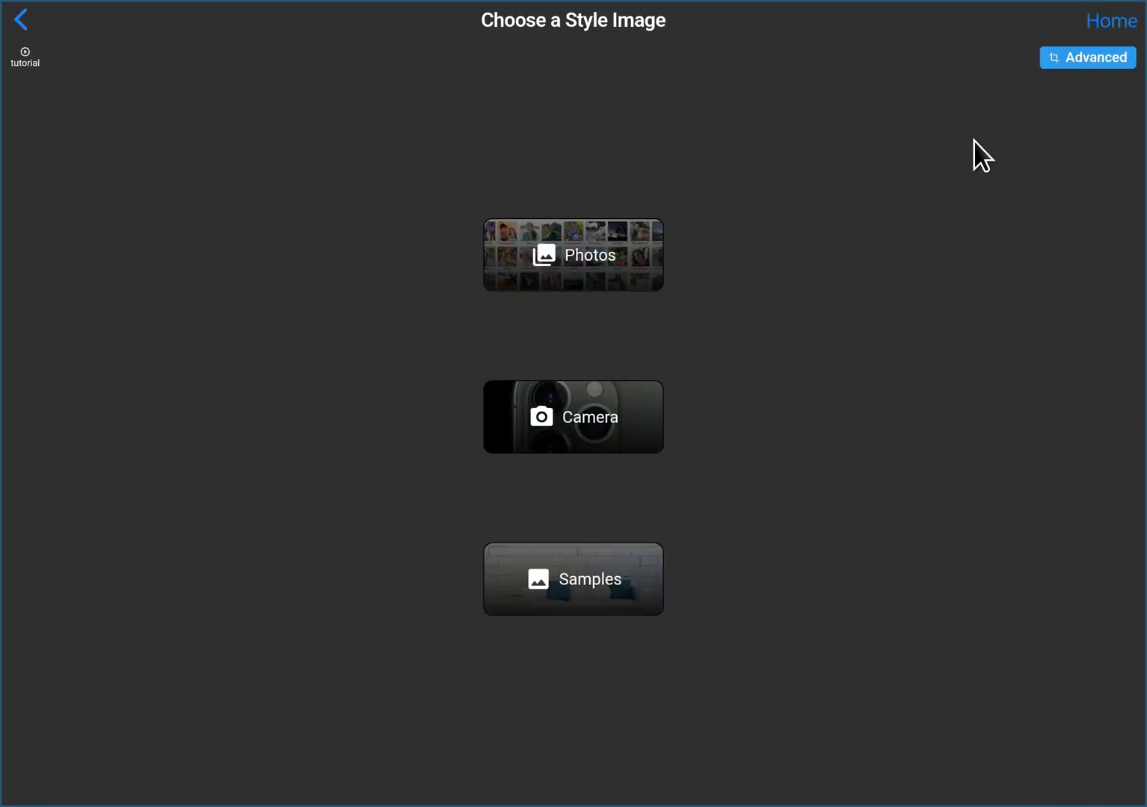
{"action": "left_click", "coordinate": [1071, 60]}
{"action": "left_click", "coordinate": [927, 382]}
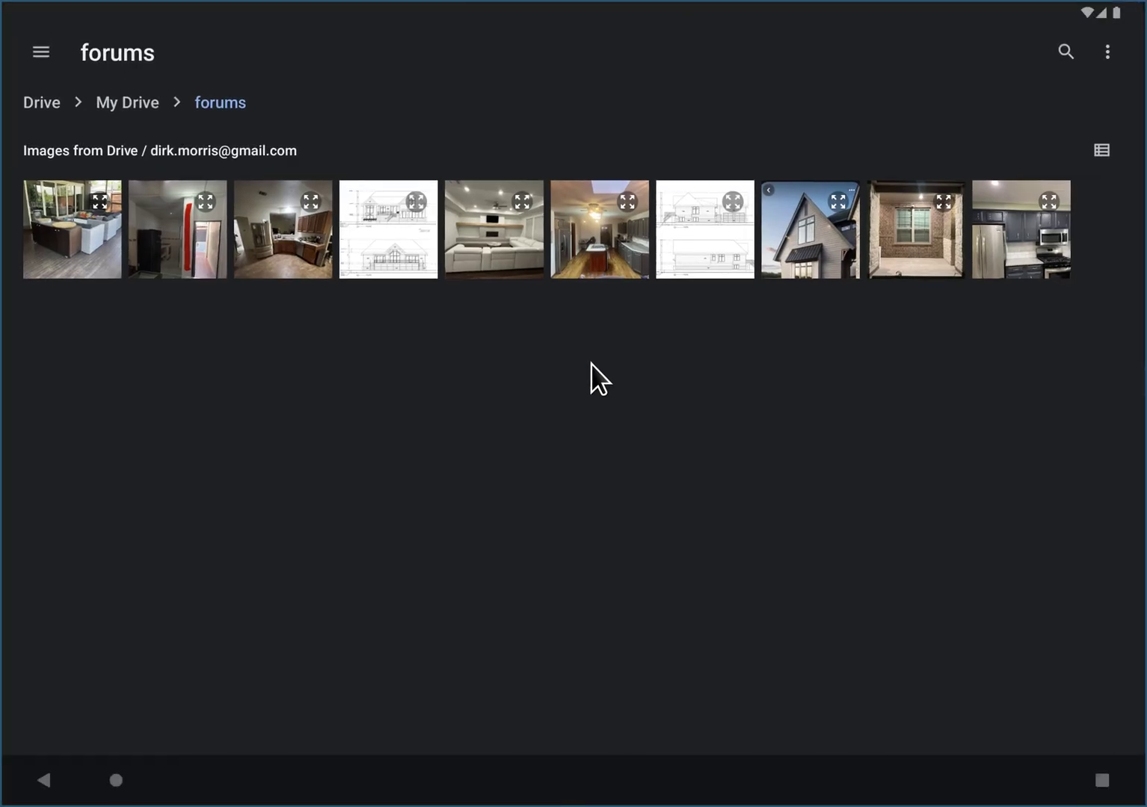
{"action": "left_click", "coordinate": [811, 241]}
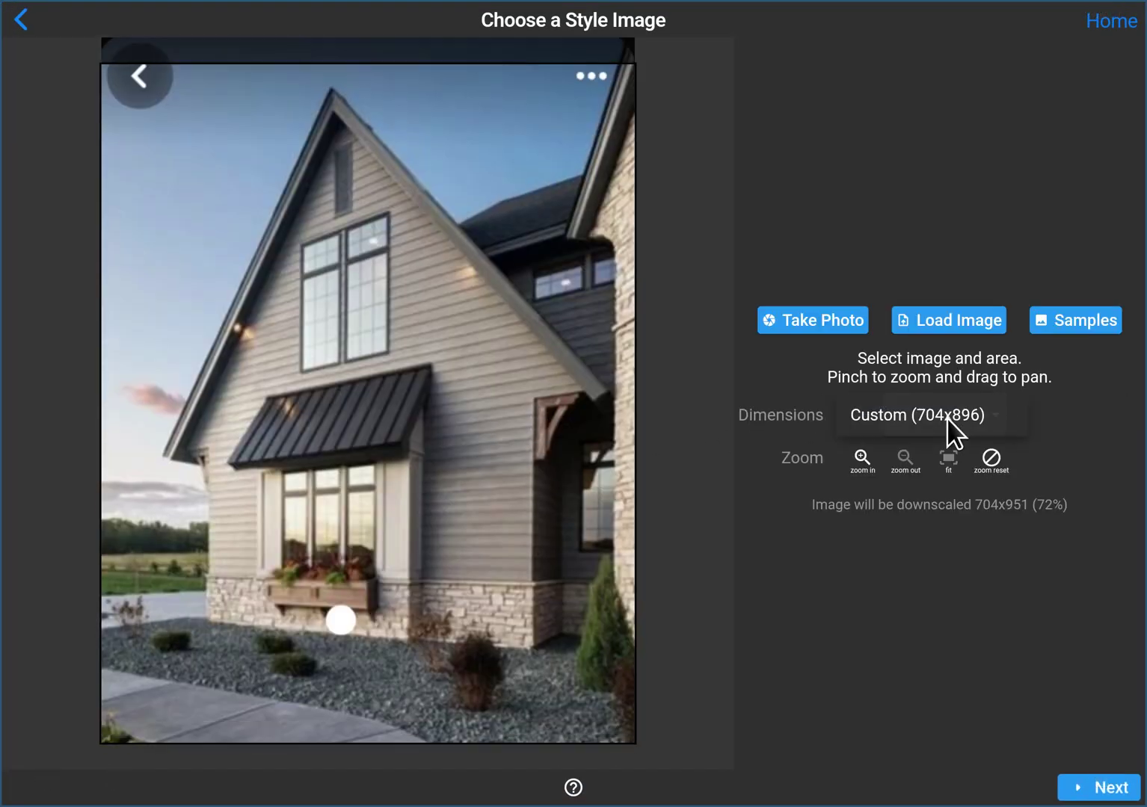
- Give the style image a custom size with slightly reduced height and use it as the style
{"action": "left_click", "coordinate": [943, 419]}
{"action": "left_click", "coordinate": [904, 415]}
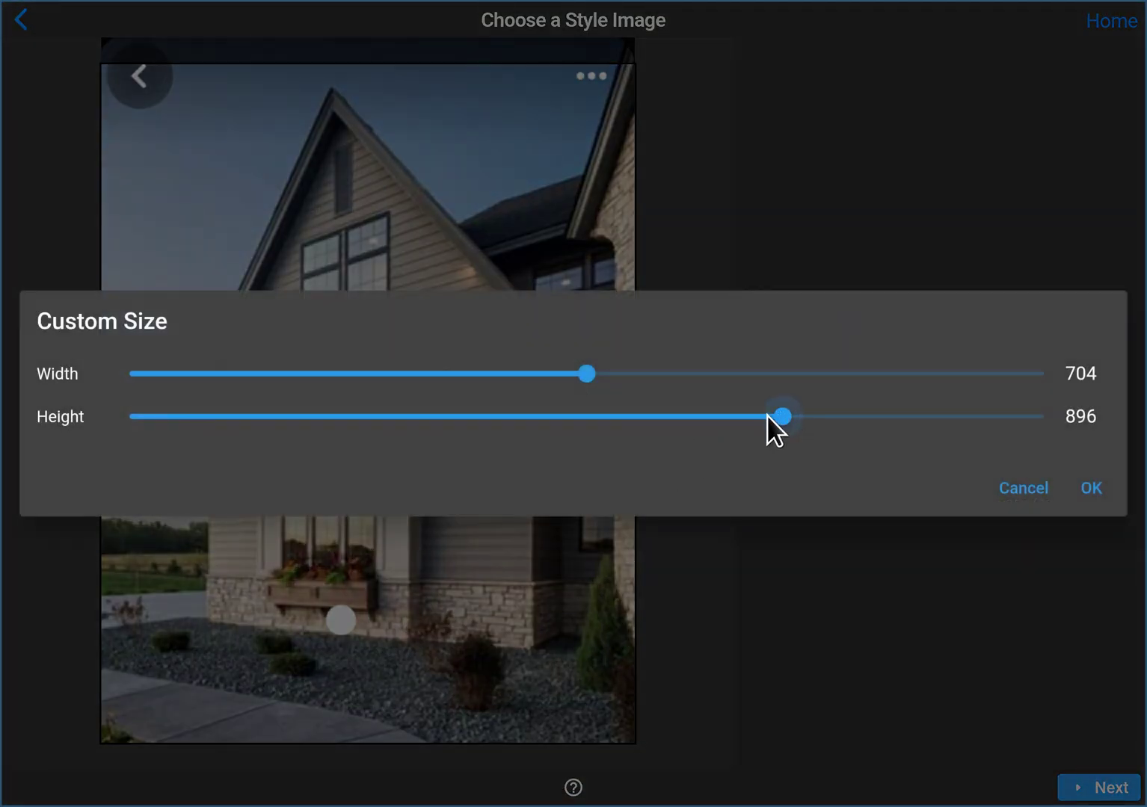
{"action": "left_click_drag", "start_coordinate": [755, 415], "coordinate": [741, 415]}
{"action": "left_click", "coordinate": [1090, 488]}
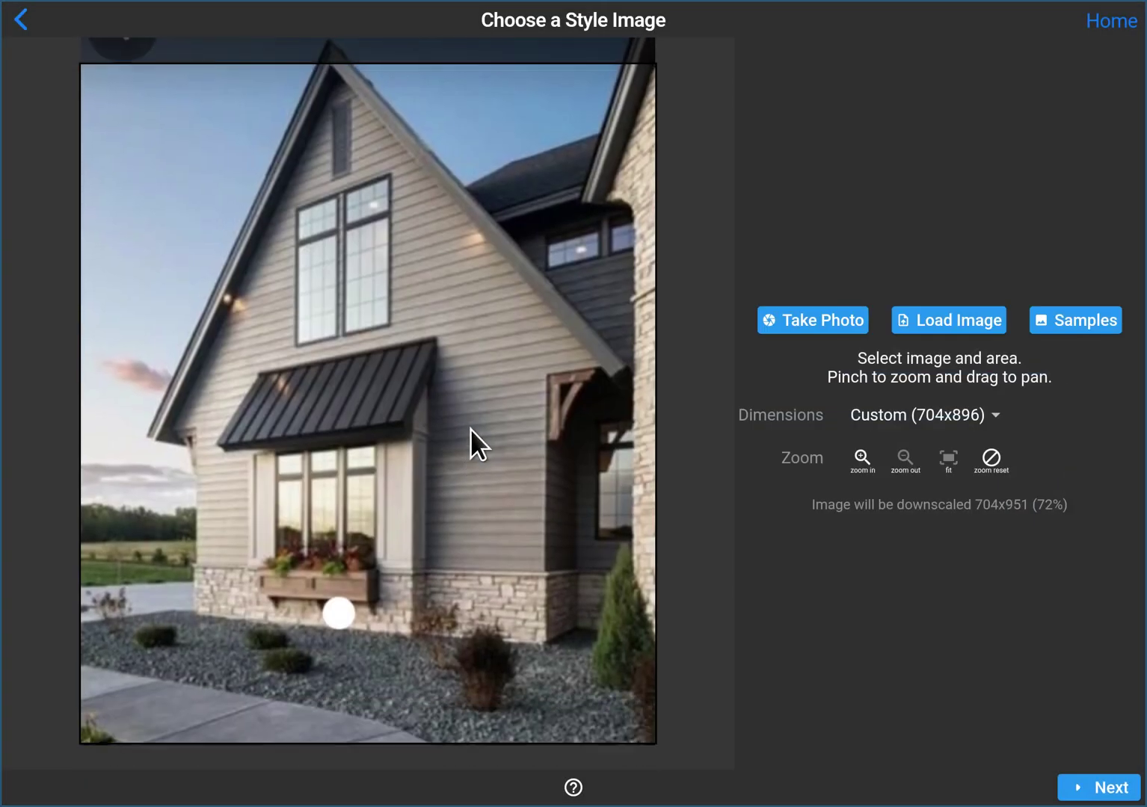
{"action": "left_click", "coordinate": [1095, 788]}
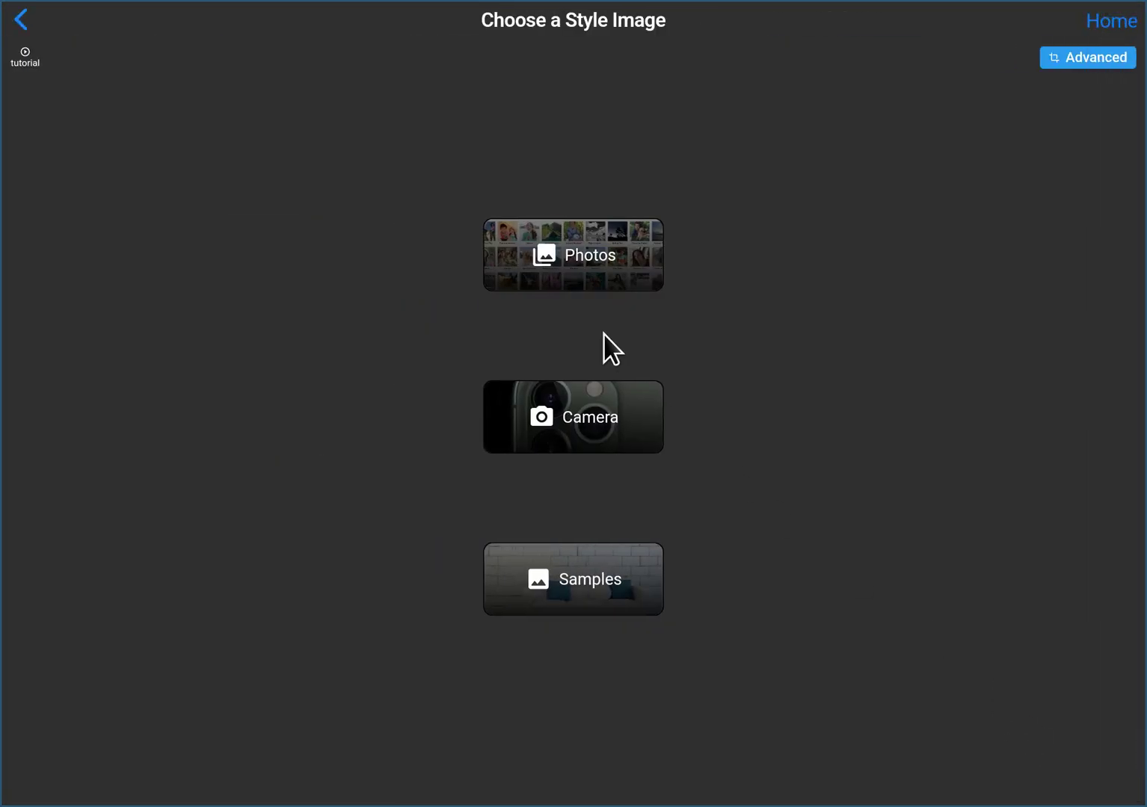
{"action": "left_click", "coordinate": [24, 21]}
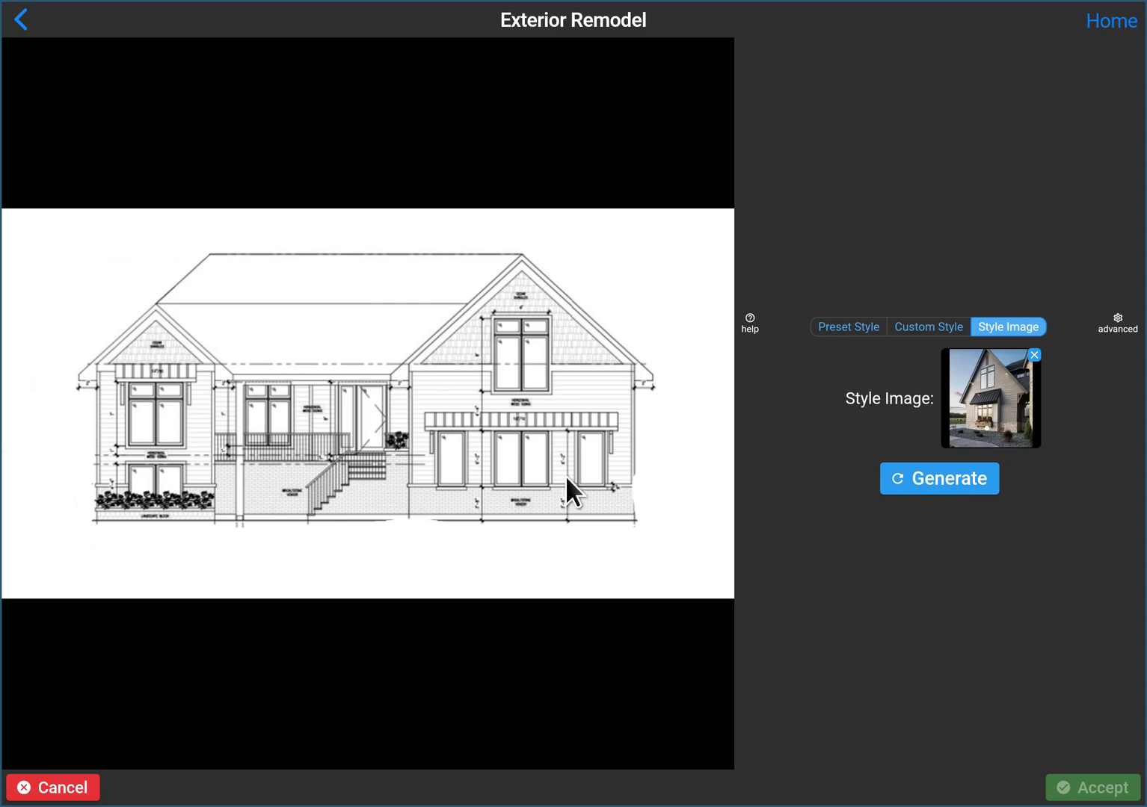
- Lower the Fidelity to 0.50 in the advanced settings
{"action": "left_click", "coordinate": [1117, 322]}
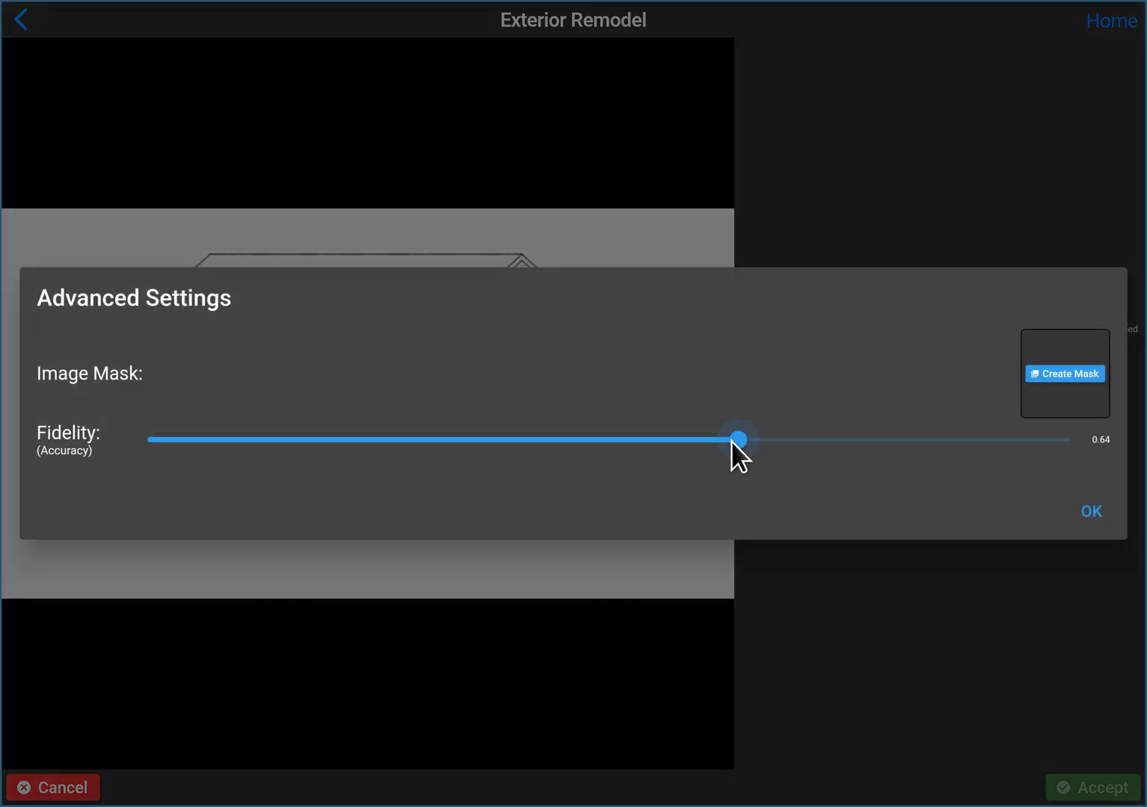
{"action": "left_click_drag", "start_coordinate": [674, 440], "coordinate": [608, 444]}
{"action": "left_click", "coordinate": [1085, 512]}
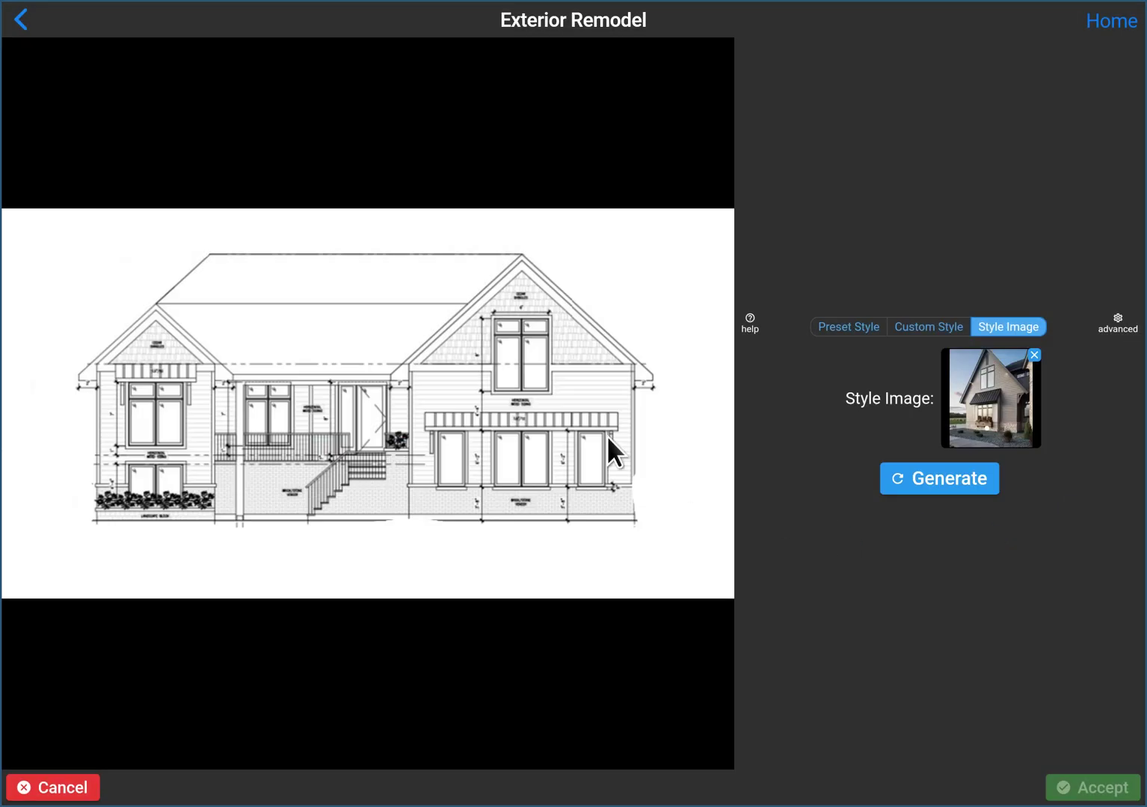
- Generate styled renders, browse to the third, and flip between it and the source sketch
{"action": "left_click", "coordinate": [927, 491]}
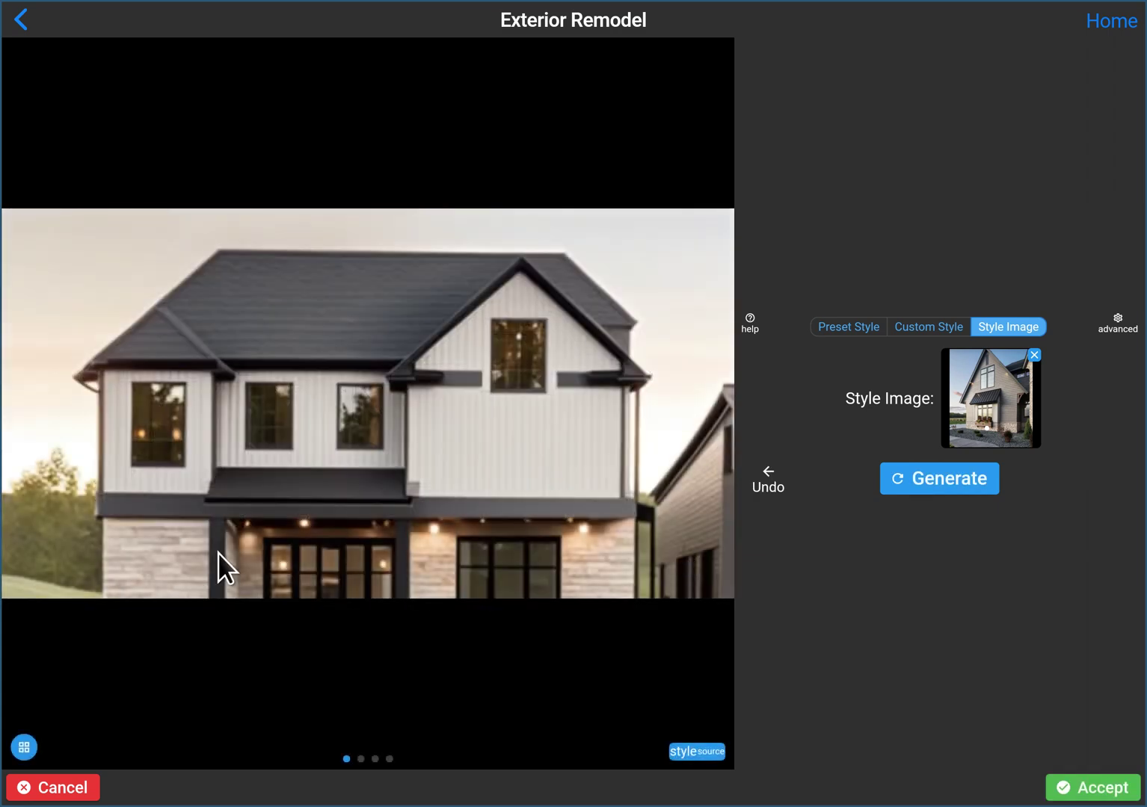
{"action": "left_click_drag", "start_coordinate": [641, 530], "coordinate": [384, 492]}
{"action": "left_click_drag", "start_coordinate": [583, 515], "coordinate": [128, 467]}
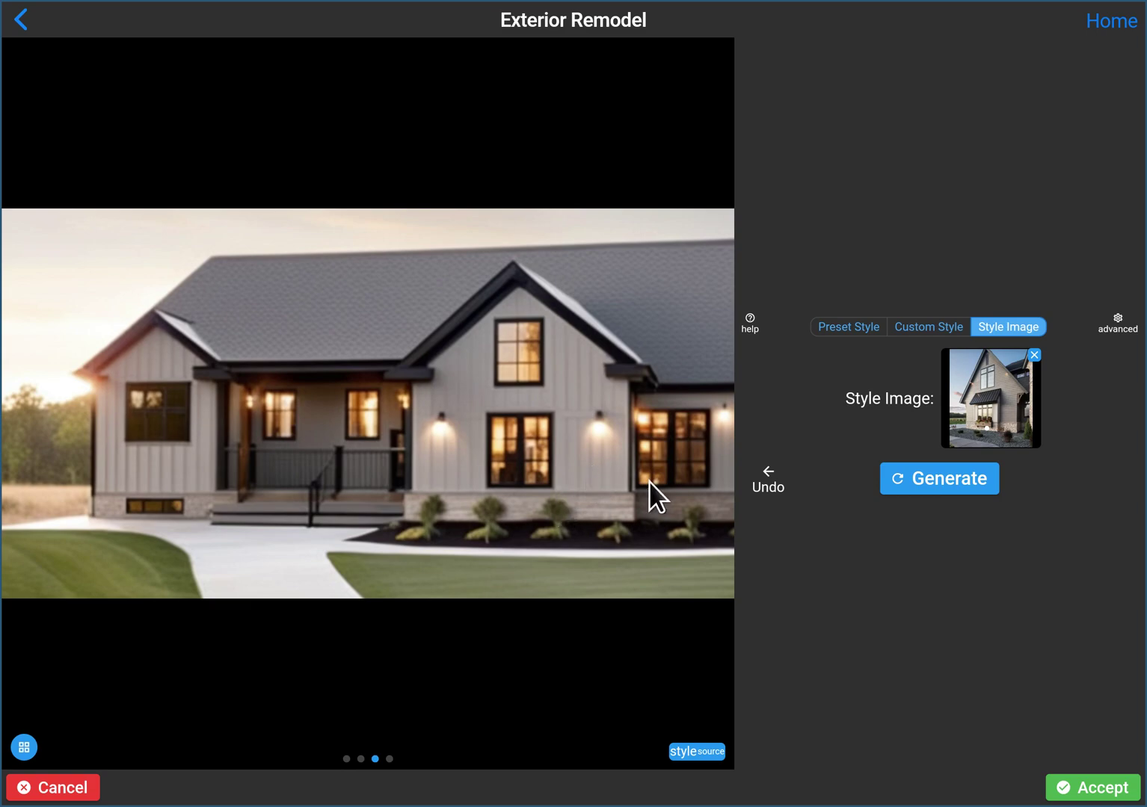
{"action": "left_click", "coordinate": [706, 752]}
{"action": "left_click", "coordinate": [708, 752]}
{"action": "left_click", "coordinate": [707, 752]}
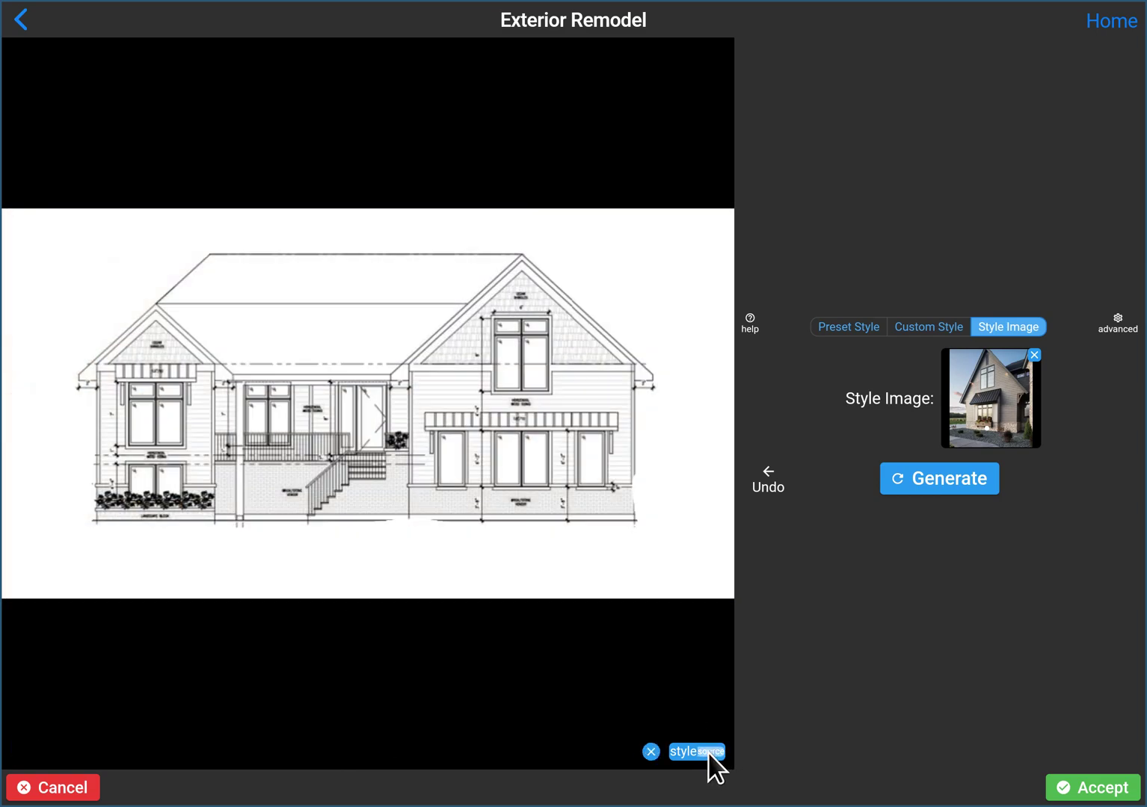
{"action": "left_click", "coordinate": [707, 752]}
{"action": "left_click", "coordinate": [707, 750]}
{"action": "left_click", "coordinate": [707, 751]}
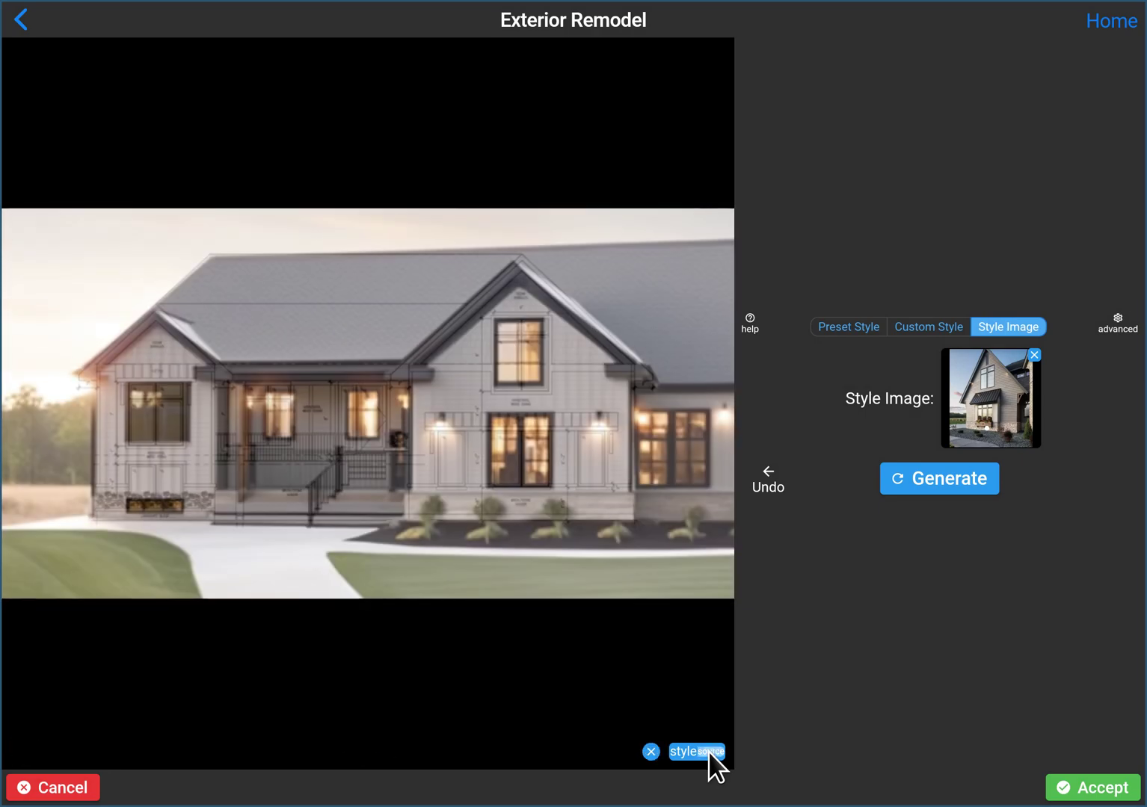
- Raise Fidelity to about 0.70, then discard the renders and return to the editor
{"action": "left_click", "coordinate": [1119, 327]}
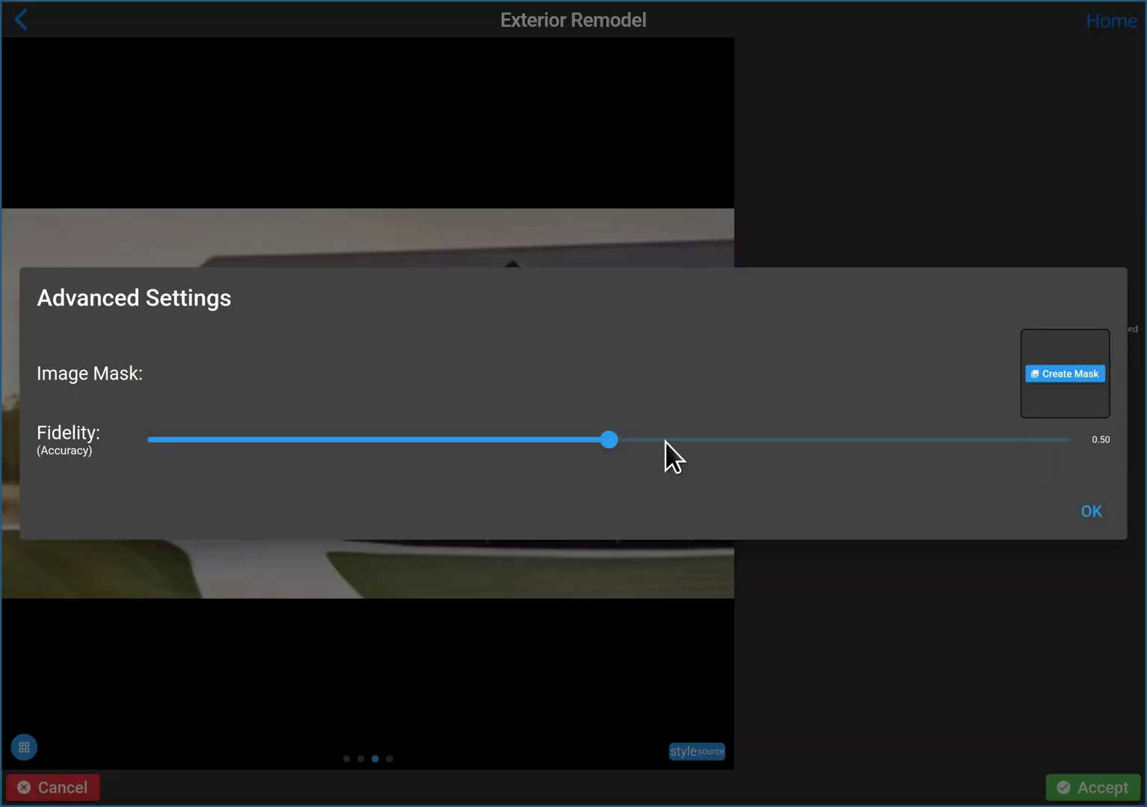
{"action": "left_click_drag", "start_coordinate": [665, 440], "coordinate": [815, 438]}
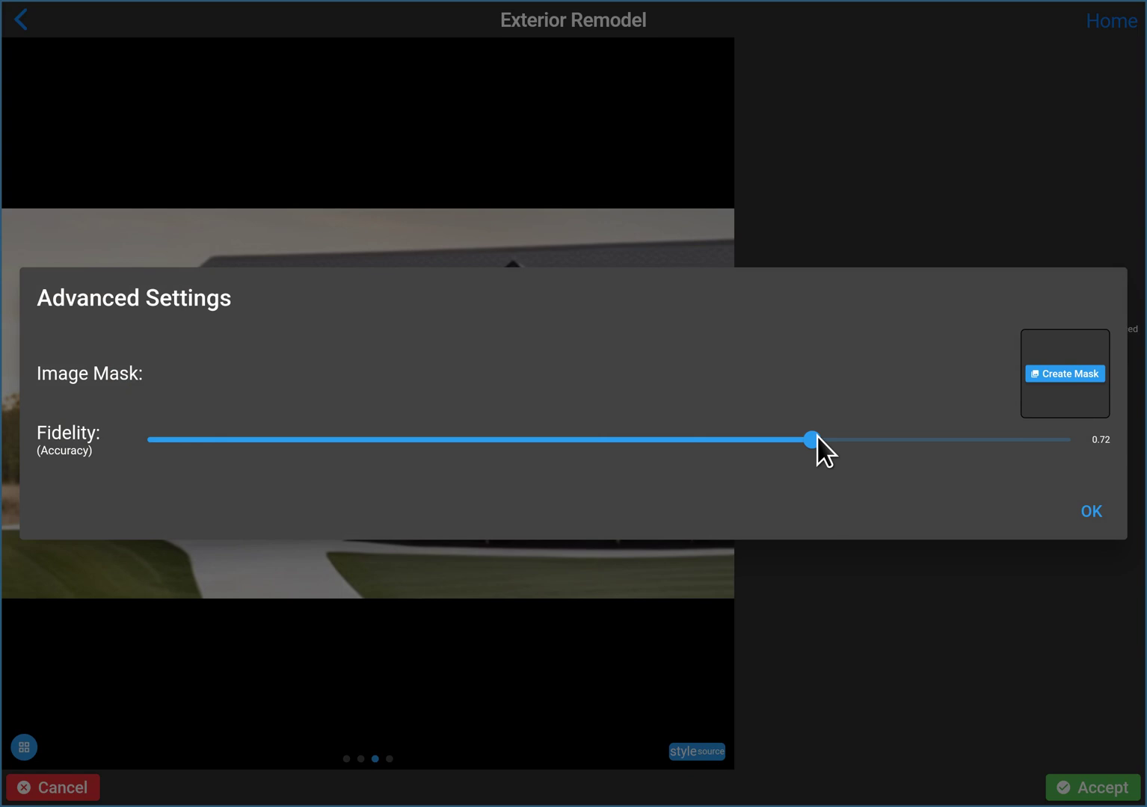
{"action": "left_click", "coordinate": [1100, 512]}
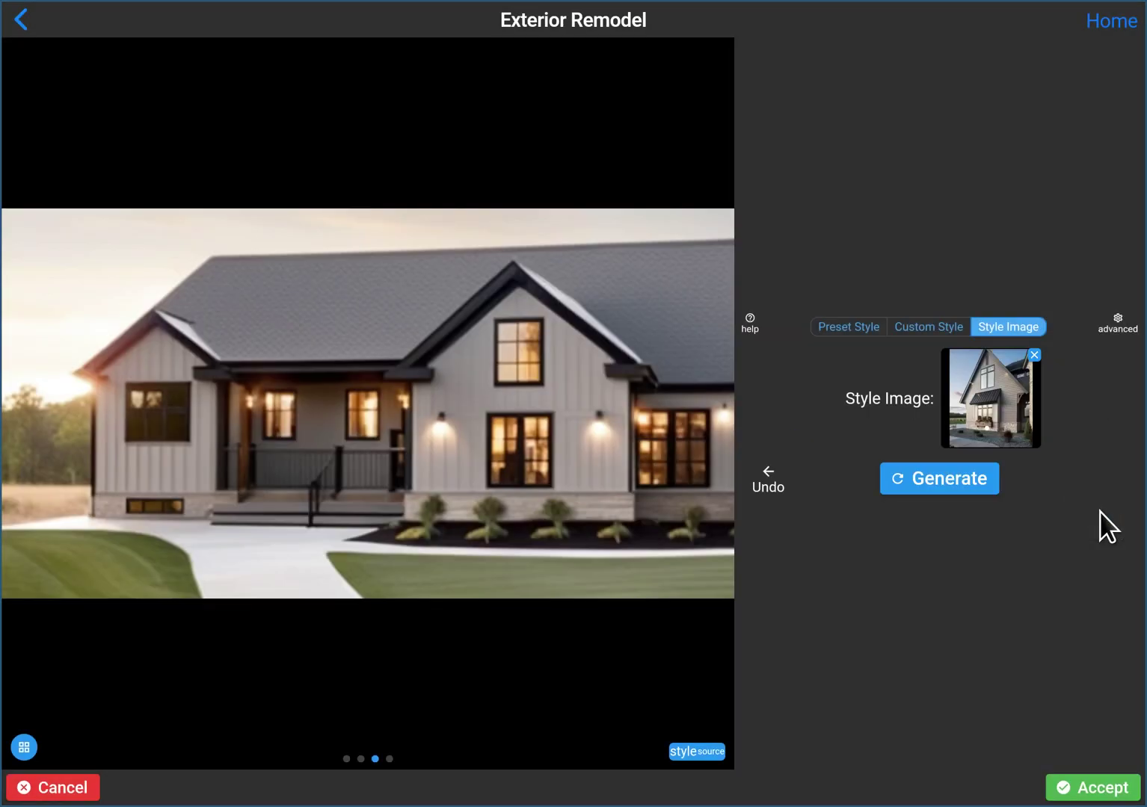
{"action": "left_click", "coordinate": [81, 792]}
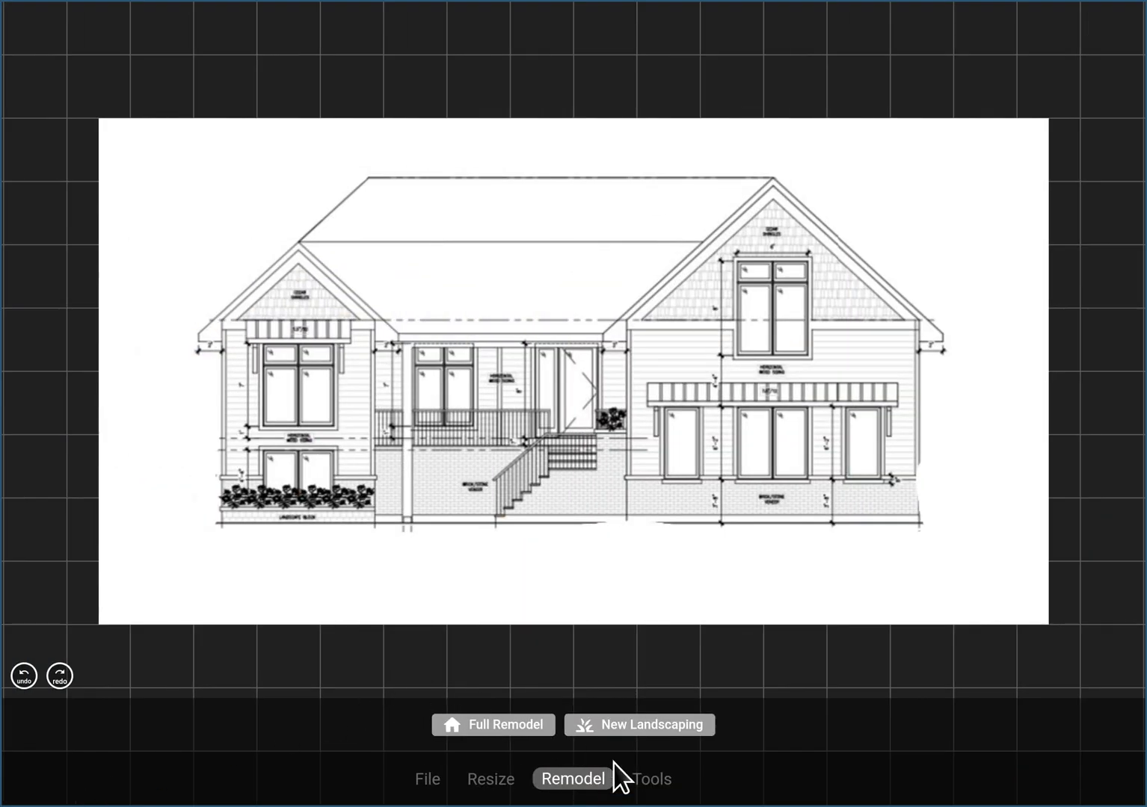
- Switch to the mask brush and set its colour to dark red
{"action": "left_click", "coordinate": [656, 785]}
{"action": "left_click", "coordinate": [544, 729]}
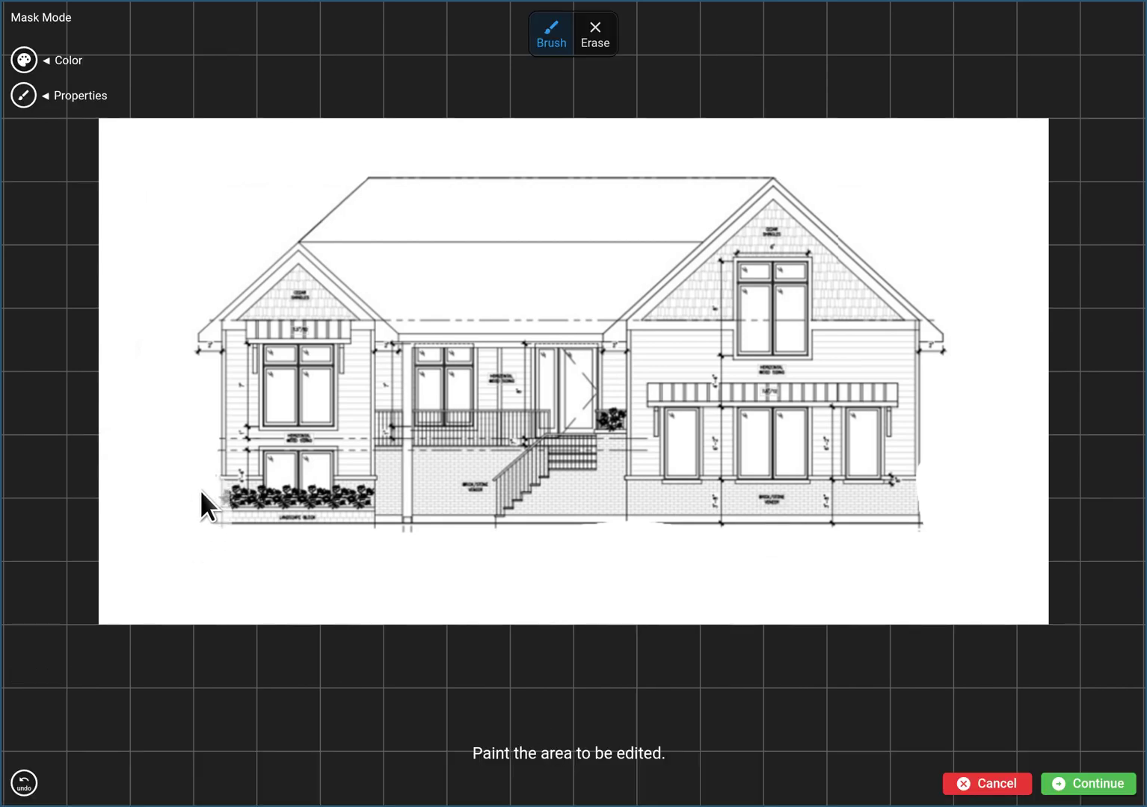
{"action": "left_click", "coordinate": [23, 59]}
{"action": "left_click", "coordinate": [516, 383]}
{"action": "left_click_drag", "start_coordinate": [516, 383], "coordinate": [536, 381]}
{"action": "left_click", "coordinate": [795, 564]}
- Paint the mask over the ground strip below the house, including both lower corners
{"action": "left_click_drag", "start_coordinate": [205, 492], "coordinate": [192, 521]}
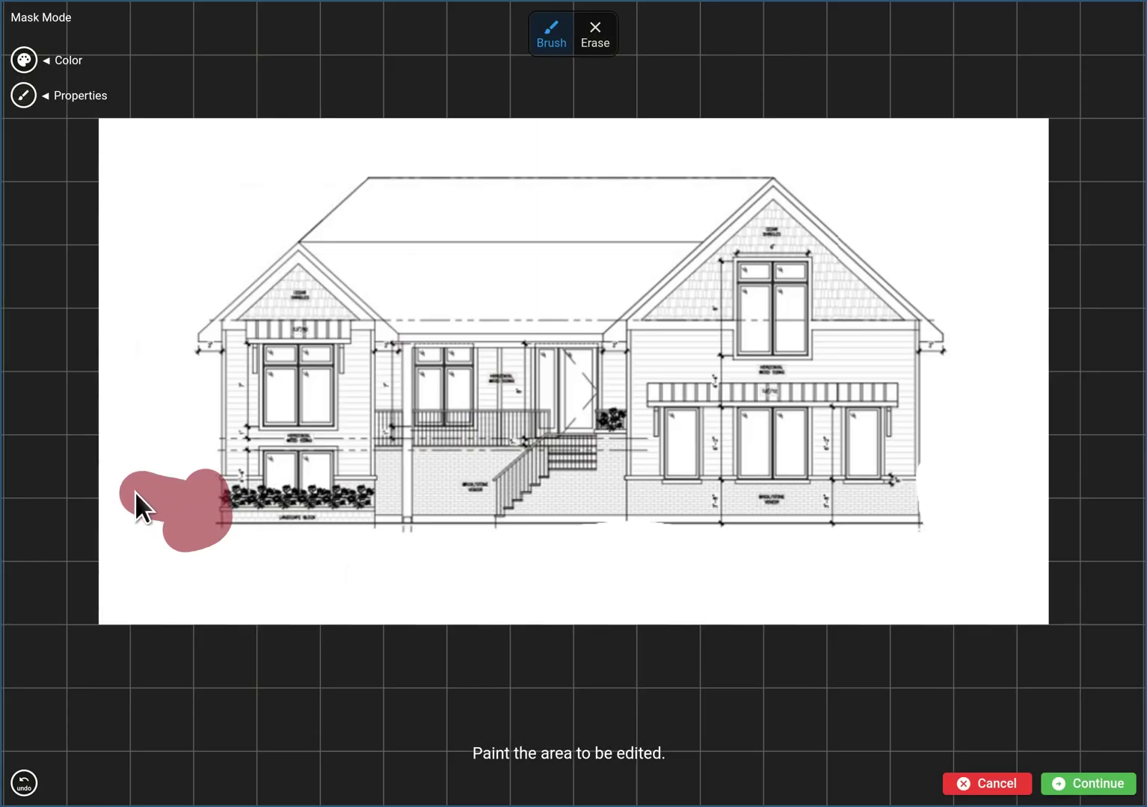
{"action": "mouse_move", "coordinate": [116, 557]}
{"action": "left_mouse_down"}
{"action": "mouse_move", "coordinate": [232, 562]}
{"action": "mouse_move", "coordinate": [385, 539]}
{"action": "mouse_move", "coordinate": [915, 538]}
{"action": "left_mouse_up"}
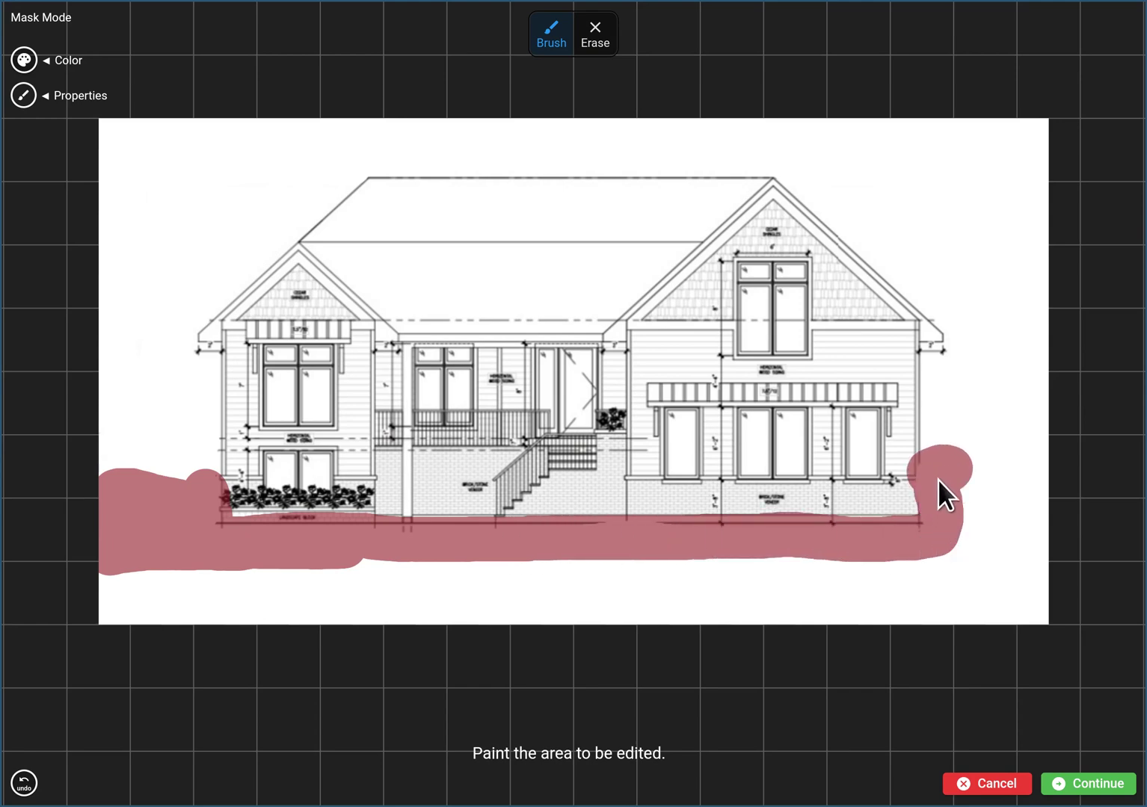
{"action": "left_click_drag", "start_coordinate": [1035, 592], "coordinate": [1019, 507]}
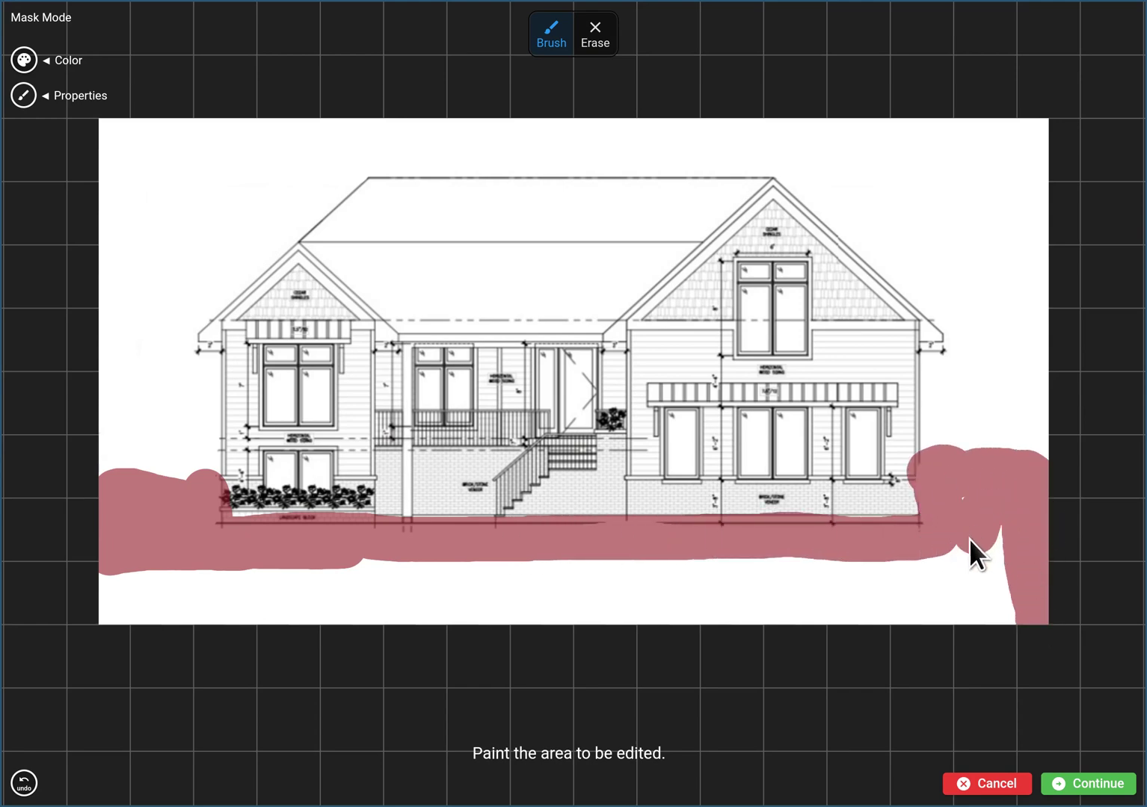
{"action": "left_click_drag", "start_coordinate": [957, 562], "coordinate": [979, 508]}
{"action": "mouse_move", "coordinate": [973, 574]}
{"action": "left_mouse_down"}
{"action": "mouse_move", "coordinate": [125, 565]}
{"action": "mouse_move", "coordinate": [99, 580]}
{"action": "mouse_move", "coordinate": [221, 596]}
{"action": "mouse_move", "coordinate": [1014, 601]}
{"action": "mouse_move", "coordinate": [991, 615]}
{"action": "mouse_move", "coordinate": [854, 626]}
{"action": "mouse_move", "coordinate": [309, 607]}
{"action": "mouse_move", "coordinate": [97, 615]}
{"action": "left_mouse_up"}
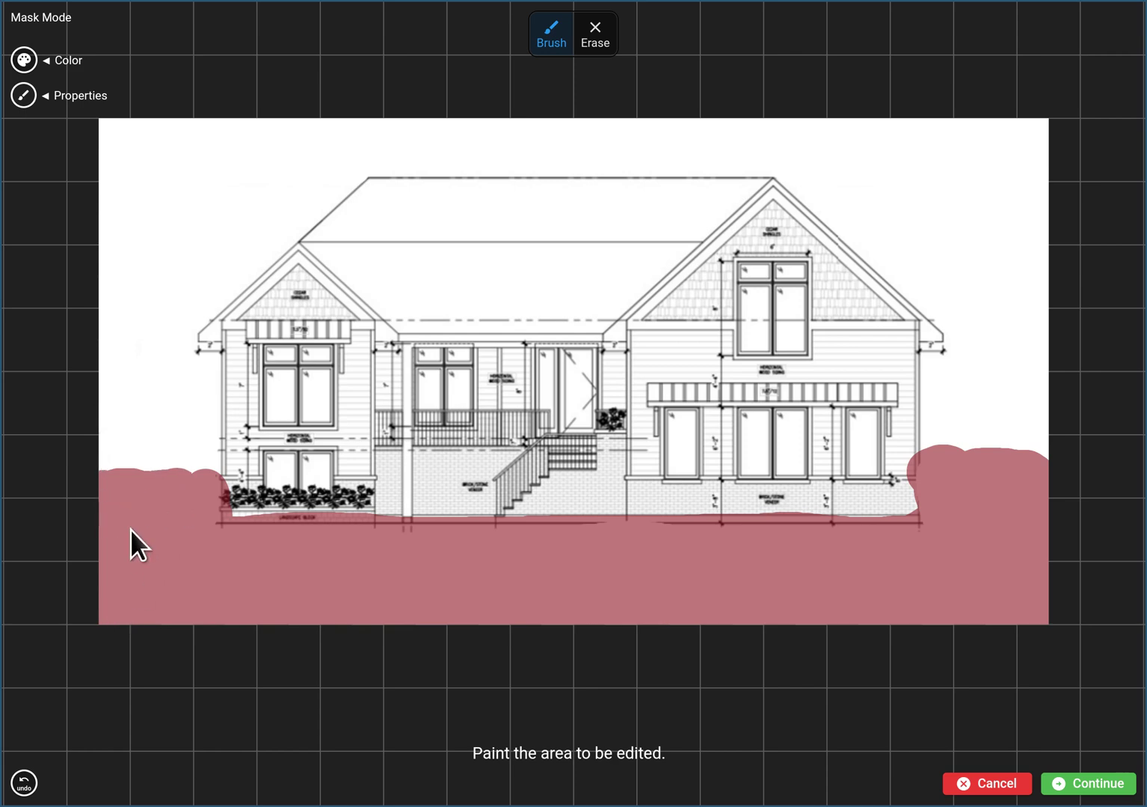
- Generate replacements from the prompt 'cad landscaping drawing' and browse the variants
{"action": "left_click", "coordinate": [1105, 785]}
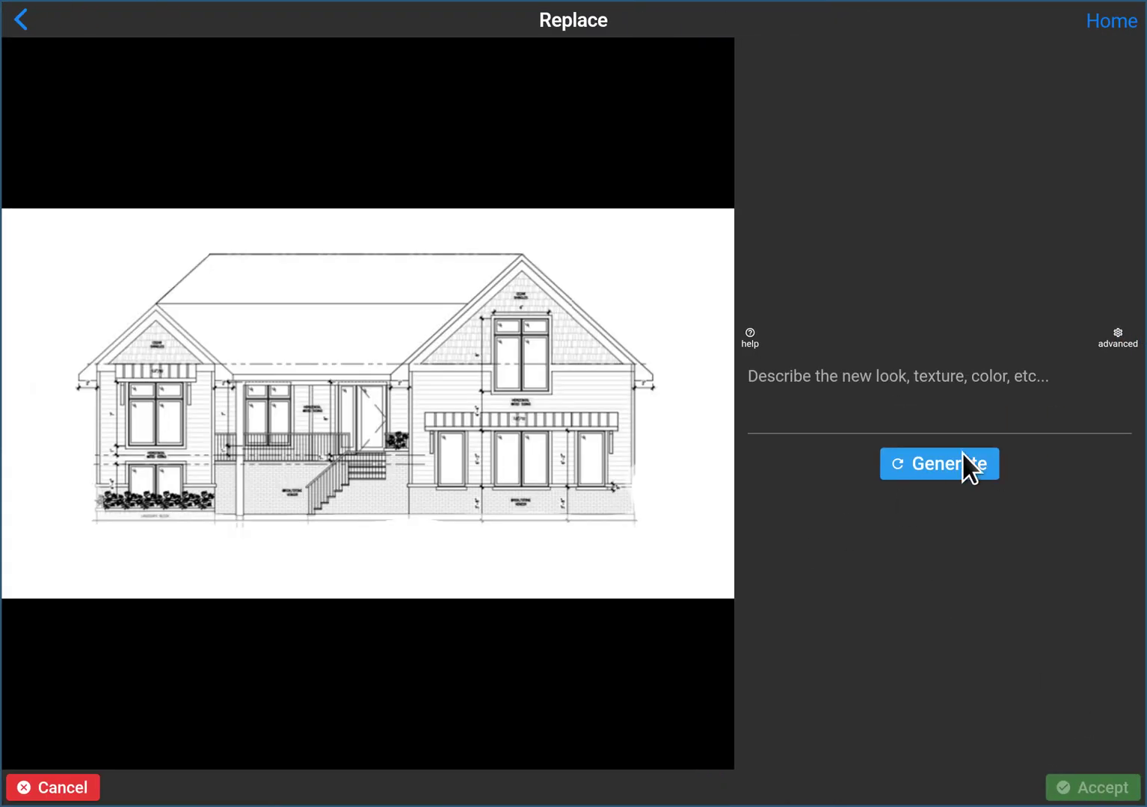
{"action": "left_click", "coordinate": [894, 460]}
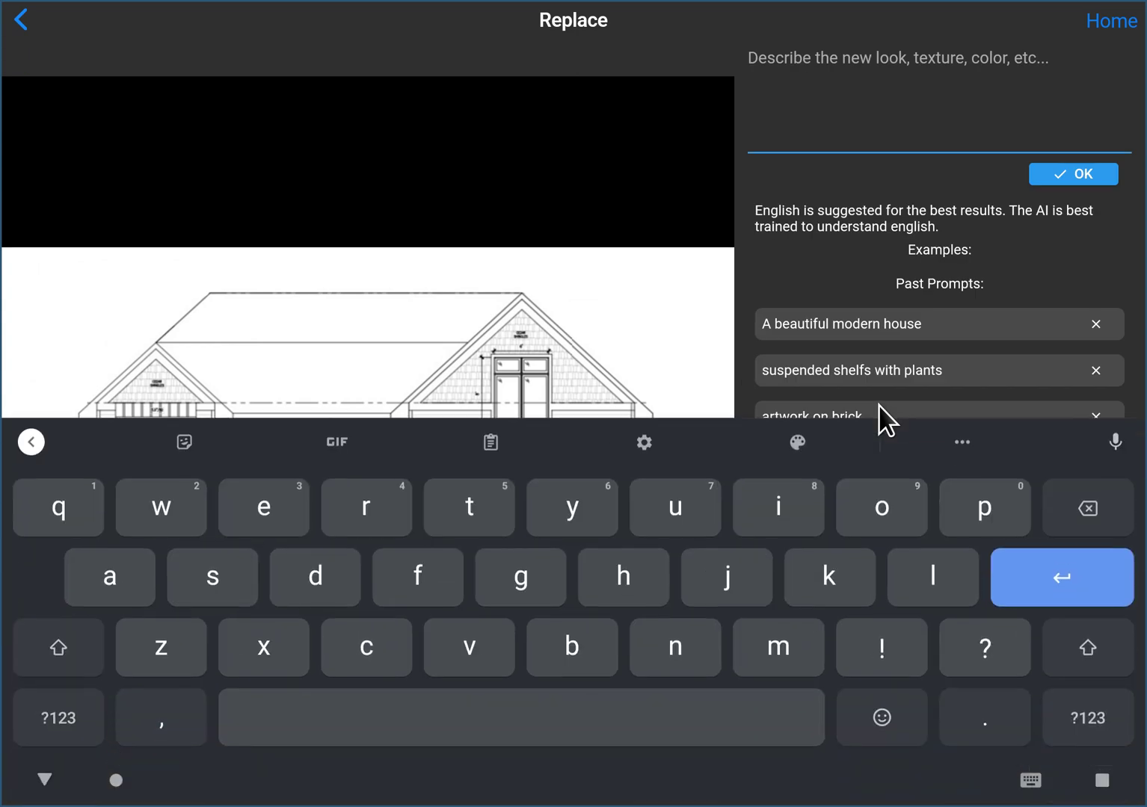
{"action": "type", "text": "l"}
{"action": "key", "text": "BackSpace"}
{"action": "type", "text": "cad landscaping "}
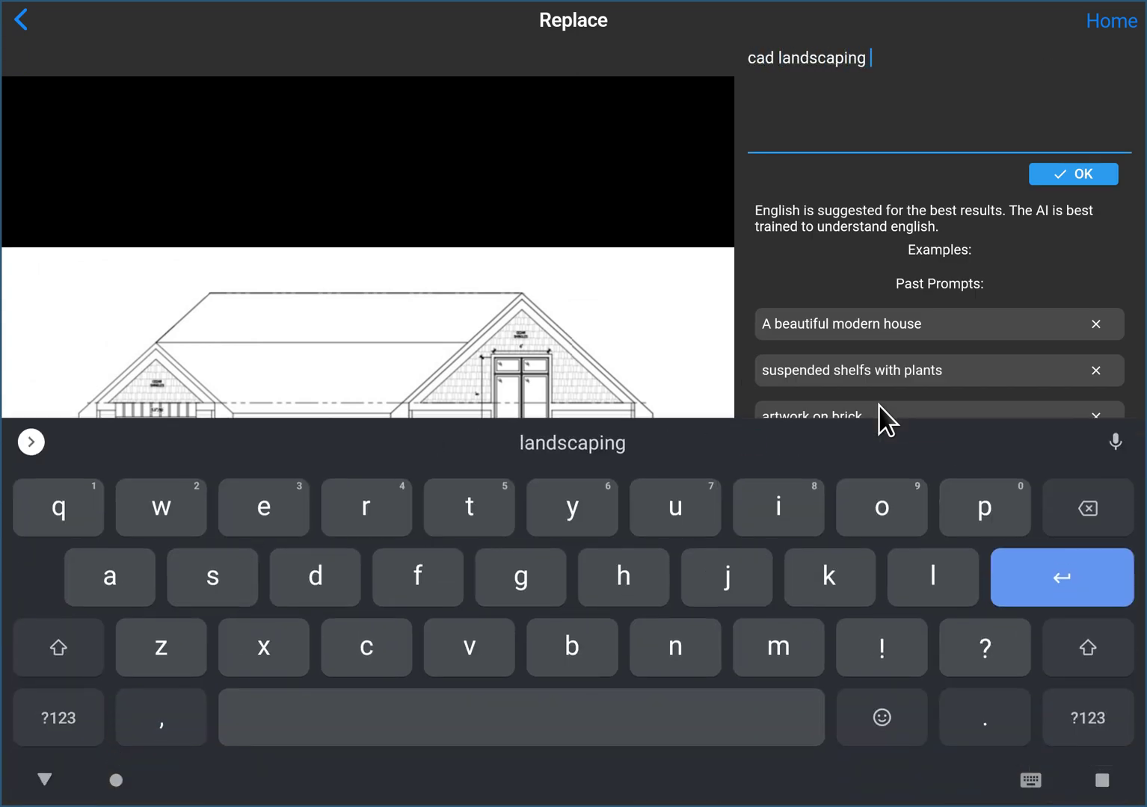
{"action": "type", "text": "drawing"}
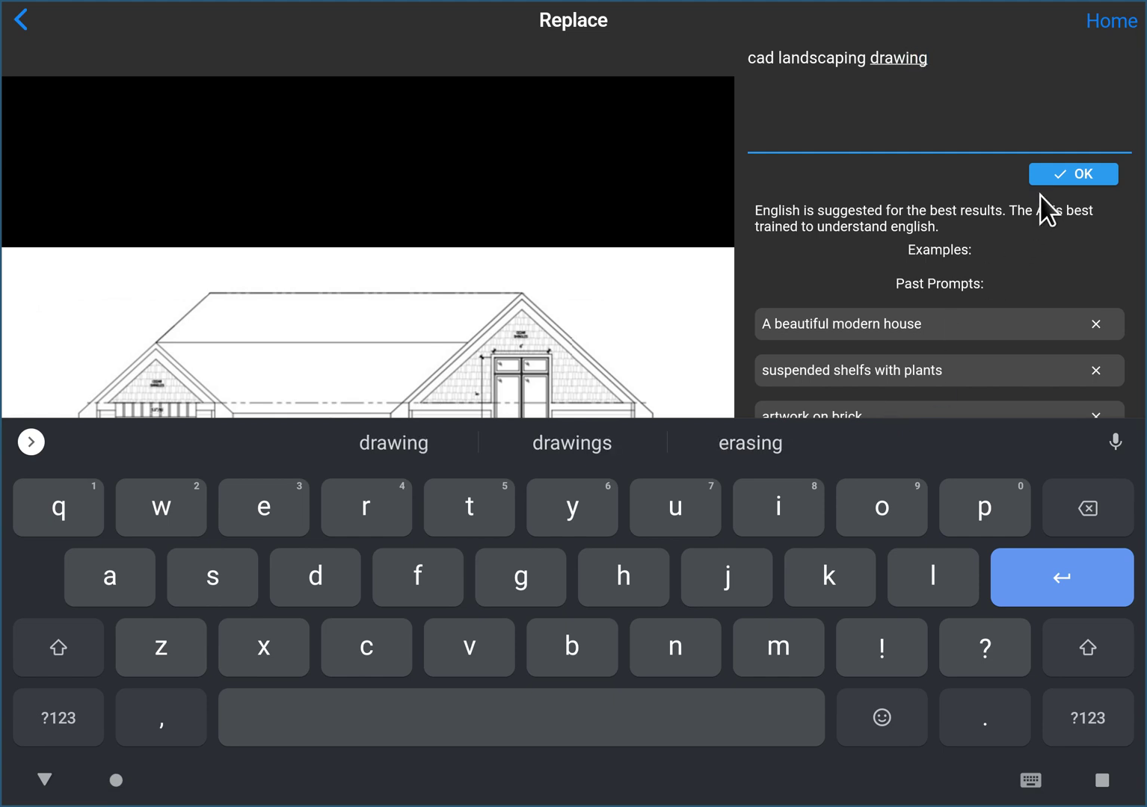
{"action": "left_click", "coordinate": [1046, 174]}
{"action": "left_click", "coordinate": [956, 477]}
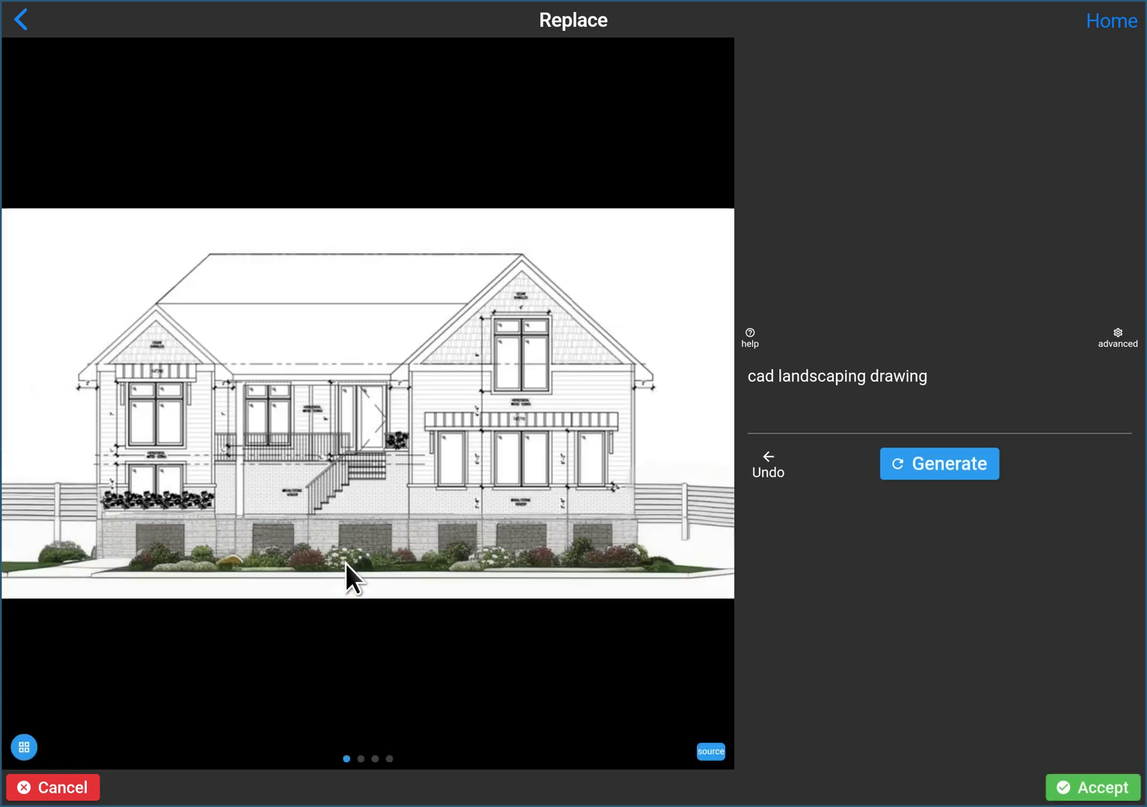
{"action": "left_click_drag", "start_coordinate": [633, 550], "coordinate": [255, 537]}
{"action": "left_click_drag", "start_coordinate": [397, 525], "coordinate": [140, 499]}
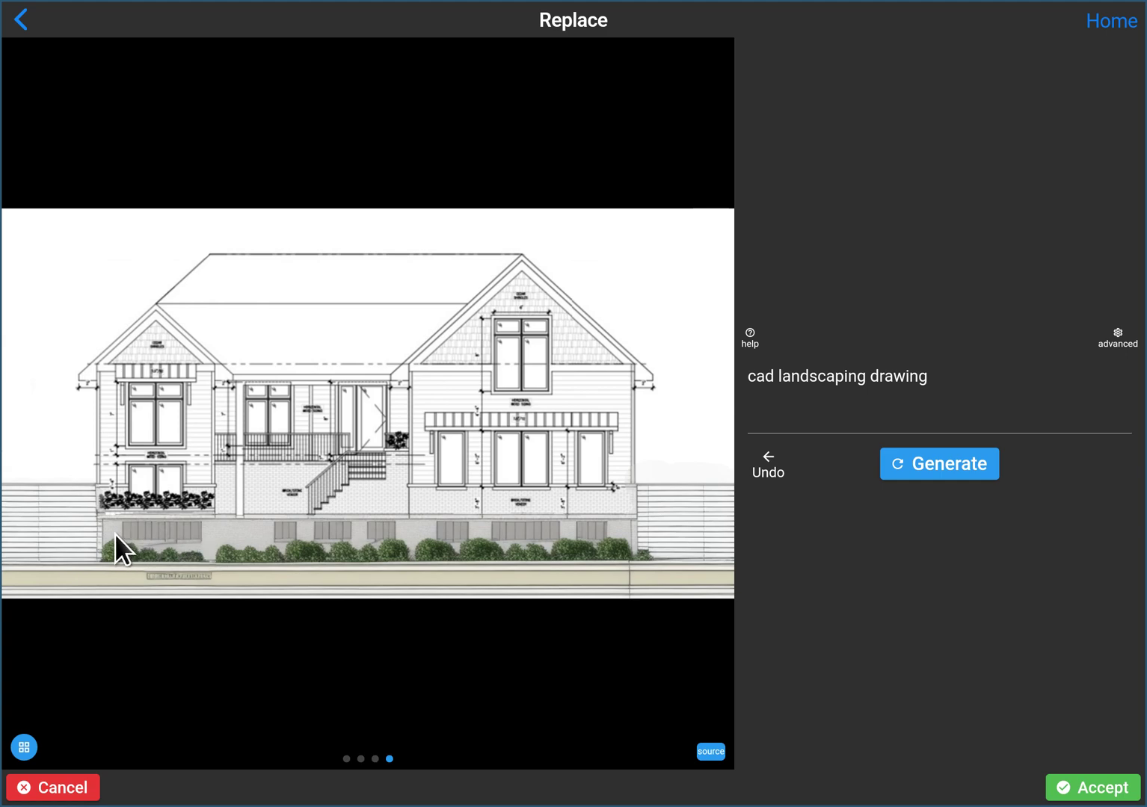
- Extend the prompt with ', yard', regenerate, browse the results, then discard them
{"action": "left_click", "coordinate": [948, 374]}
{"action": "type", "text": ", ya"}
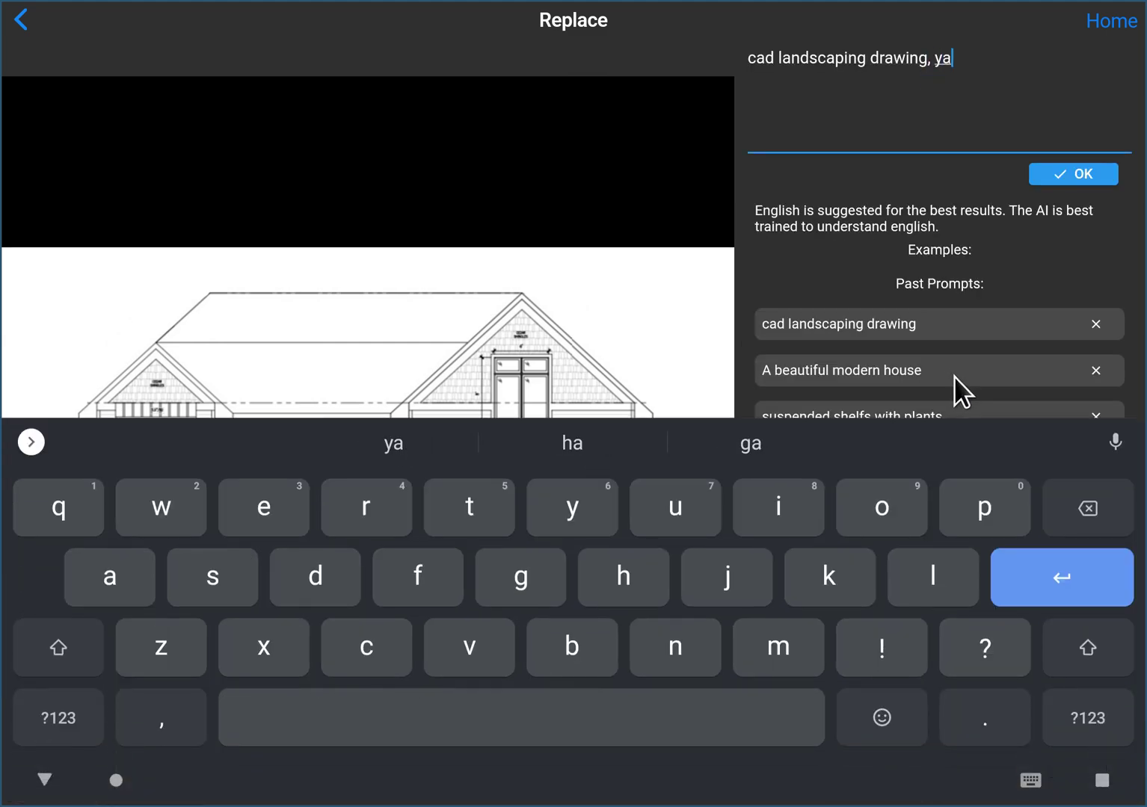
{"action": "type", "text": "rd"}
{"action": "left_click", "coordinate": [1100, 176]}
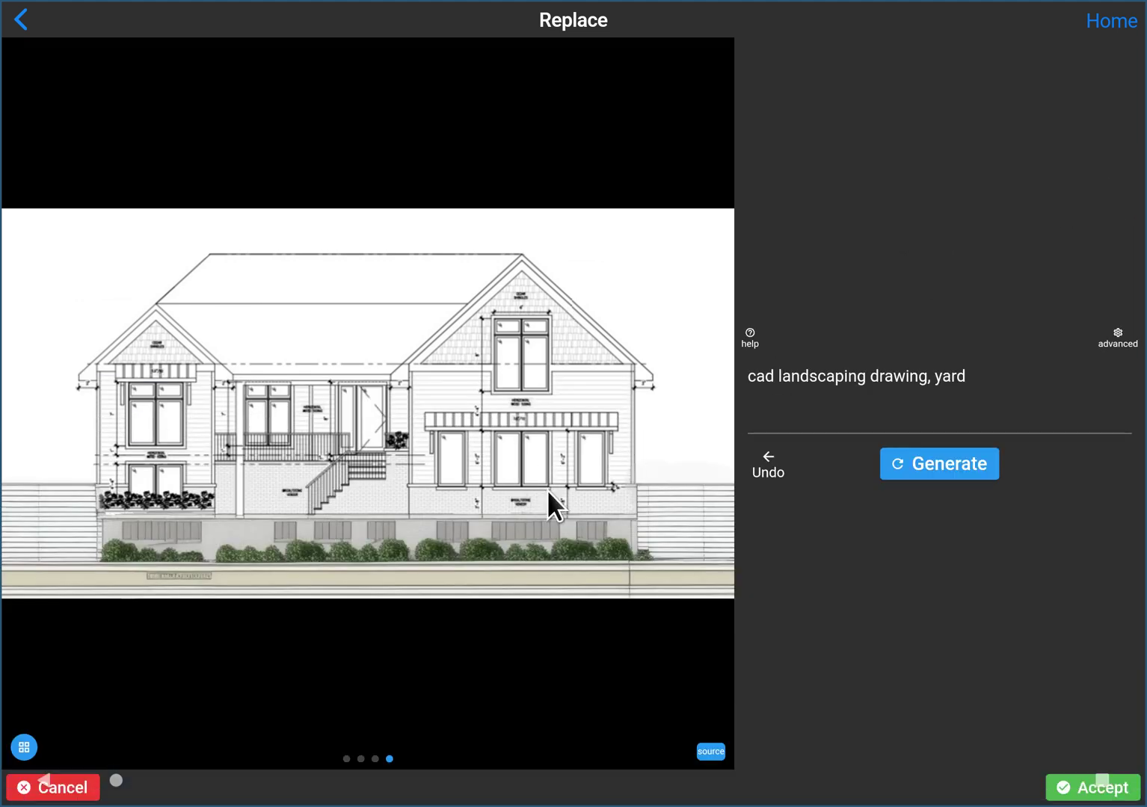
{"action": "left_click", "coordinate": [928, 468]}
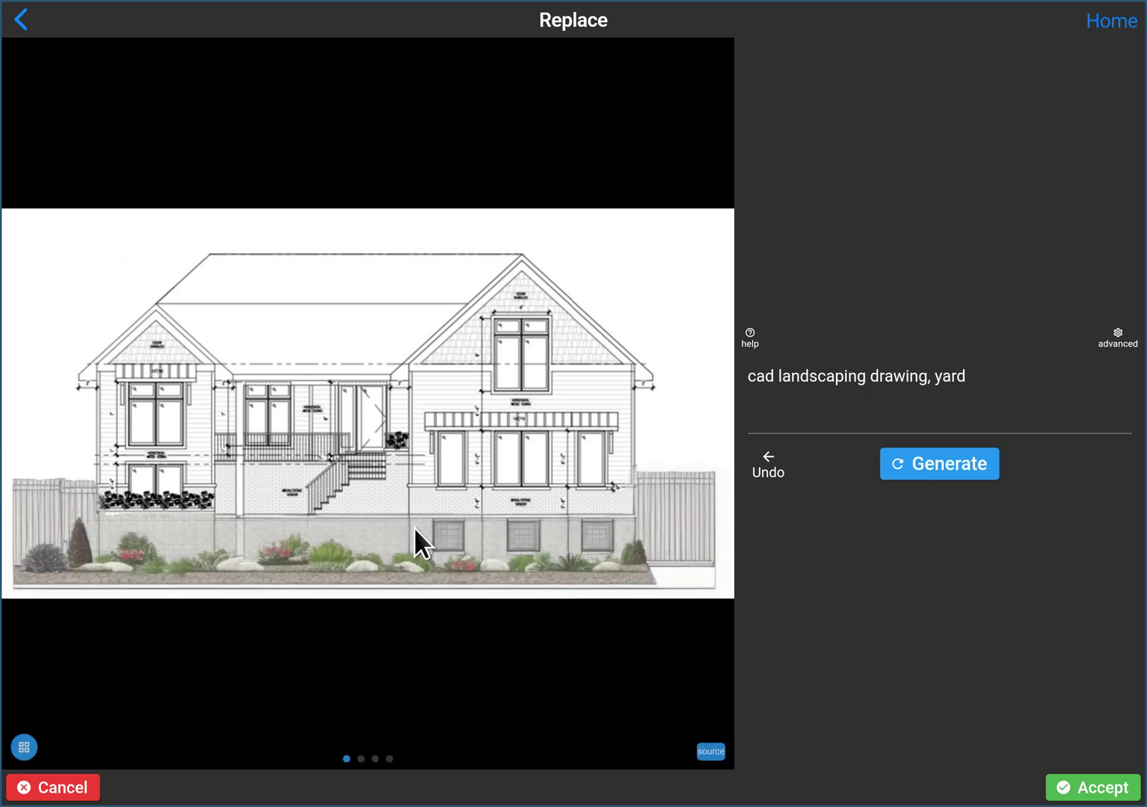
{"action": "left_click_drag", "start_coordinate": [412, 527], "coordinate": [188, 517]}
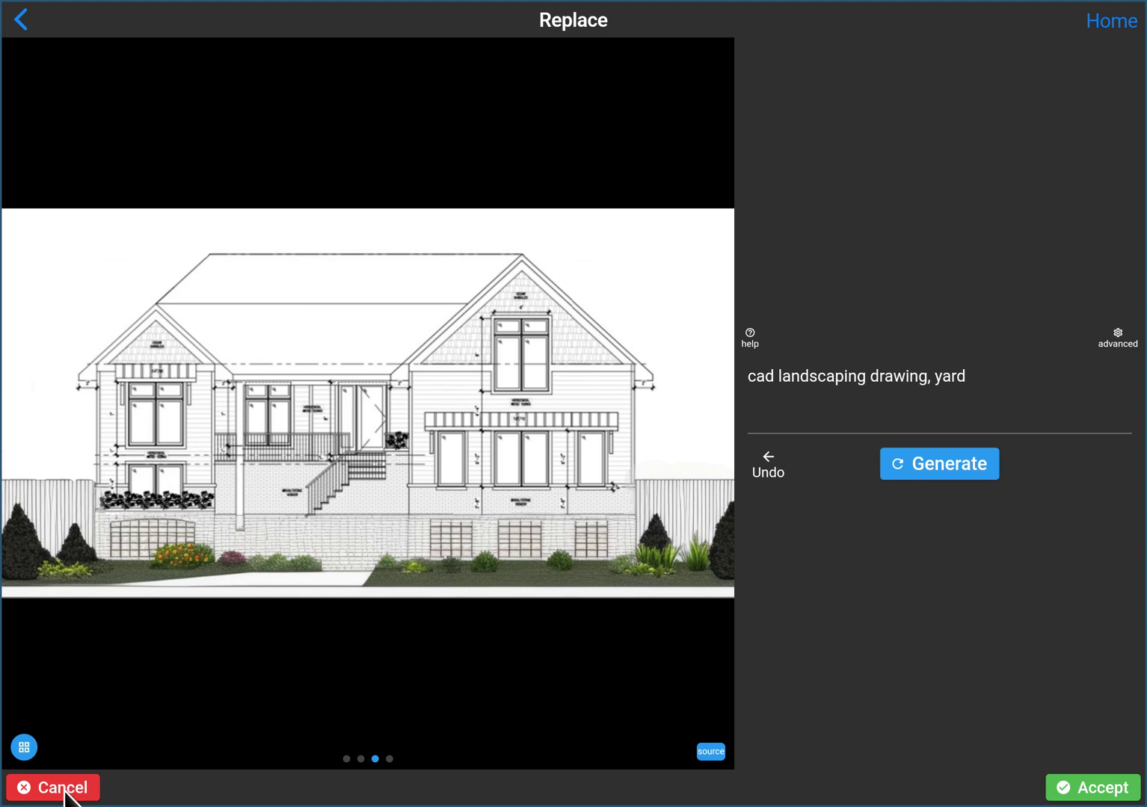
{"action": "left_click_drag", "start_coordinate": [598, 524], "coordinate": [344, 498]}
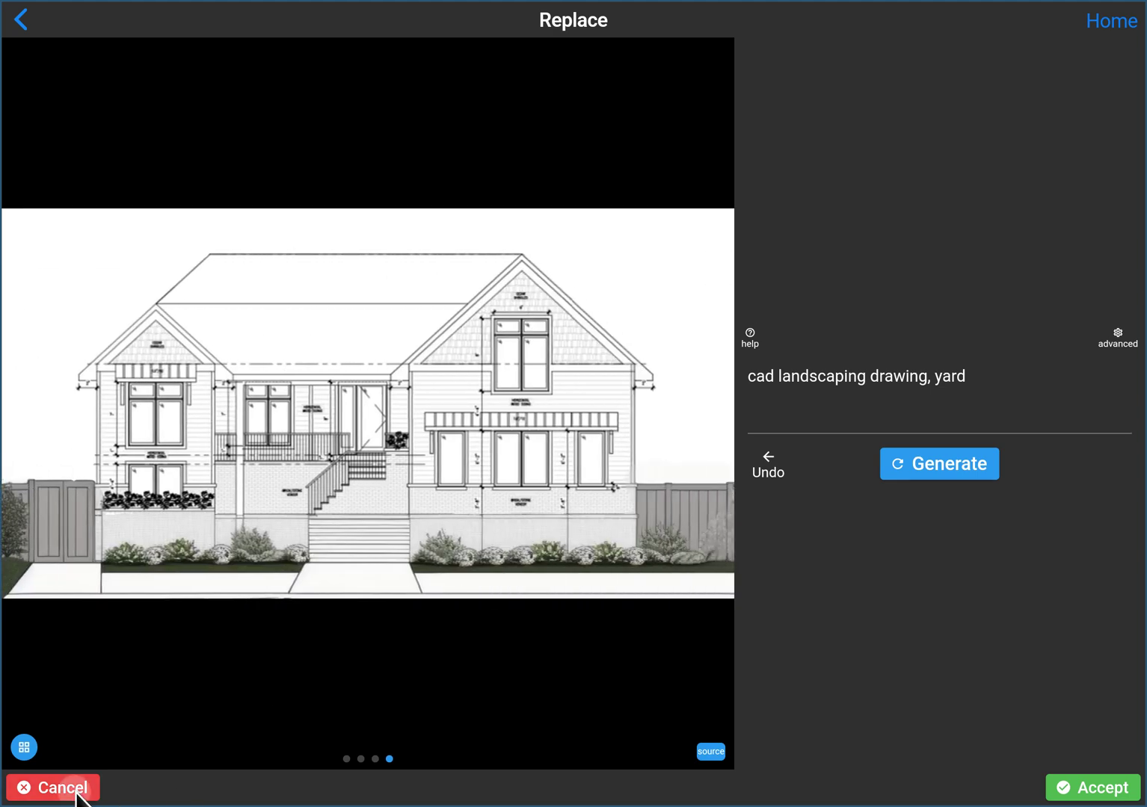
{"action": "left_click", "coordinate": [76, 794]}
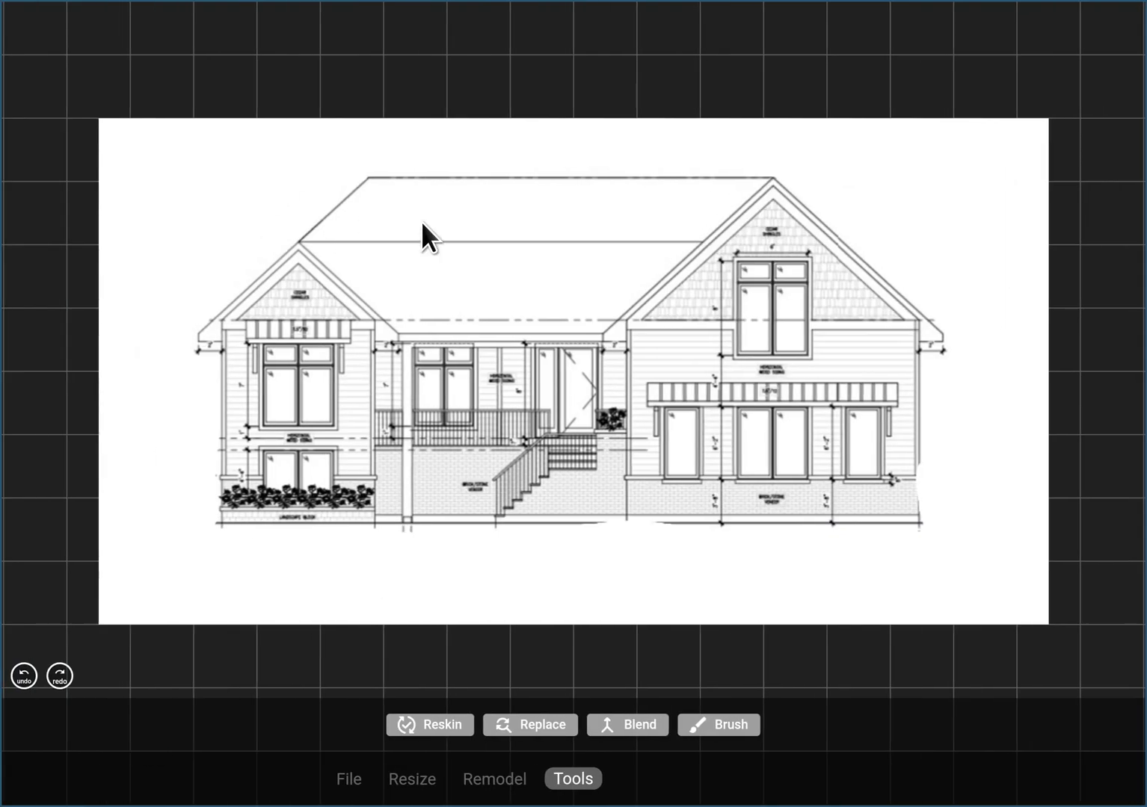
- Set the paint brush colour to green #1D9818 and dab a test spot below the house
{"action": "left_click", "coordinate": [726, 733]}
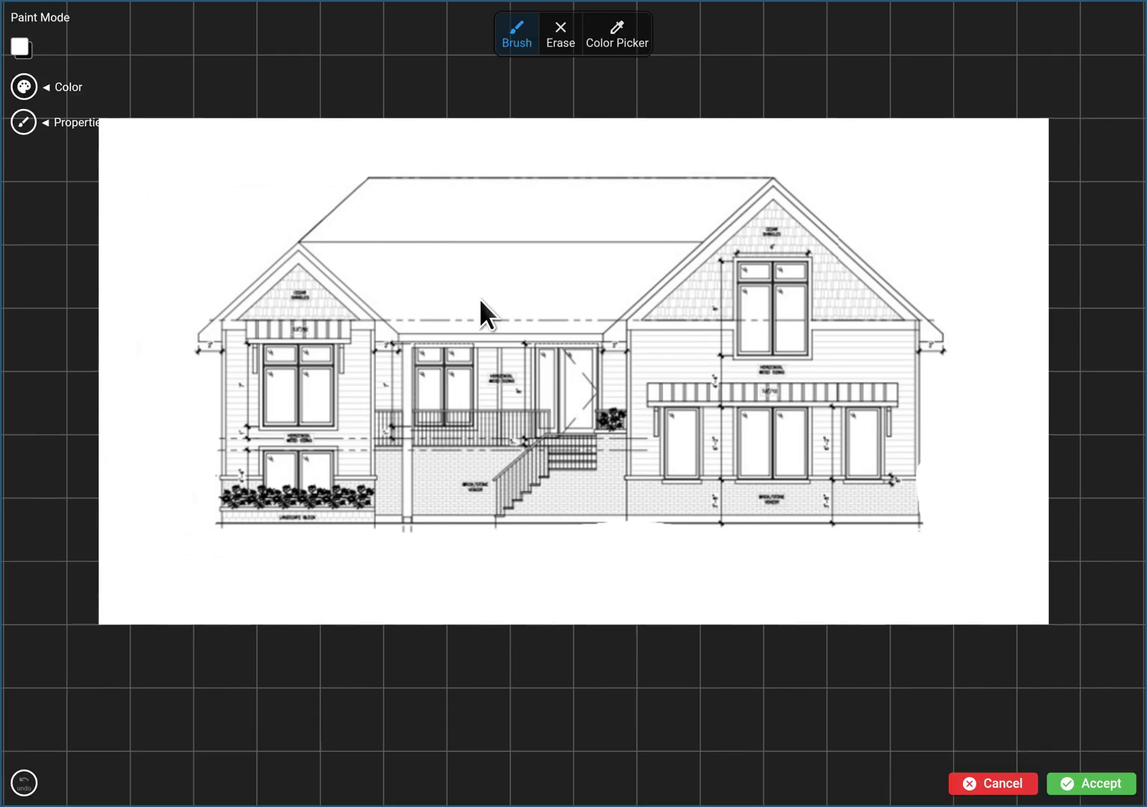
{"action": "left_click", "coordinate": [25, 47]}
{"action": "left_click", "coordinate": [46, 88]}
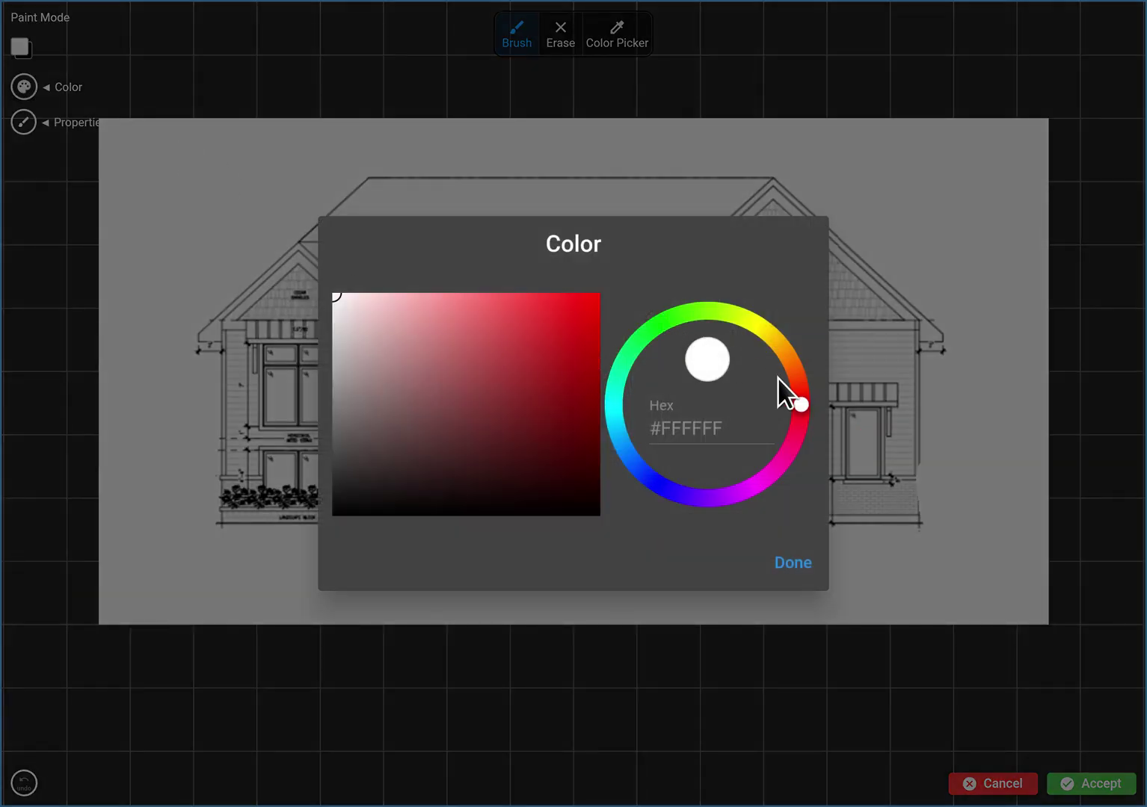
{"action": "mouse_move", "coordinate": [484, 338]}
{"action": "left_mouse_down"}
{"action": "mouse_move", "coordinate": [469, 355]}
{"action": "mouse_move", "coordinate": [479, 355]}
{"action": "left_mouse_up"}
{"action": "left_click", "coordinate": [661, 322]}
{"action": "left_click_drag", "start_coordinate": [662, 322], "coordinate": [663, 323]}
{"action": "left_click_drag", "start_coordinate": [524, 364], "coordinate": [557, 382]}
{"action": "left_click", "coordinate": [794, 565]}
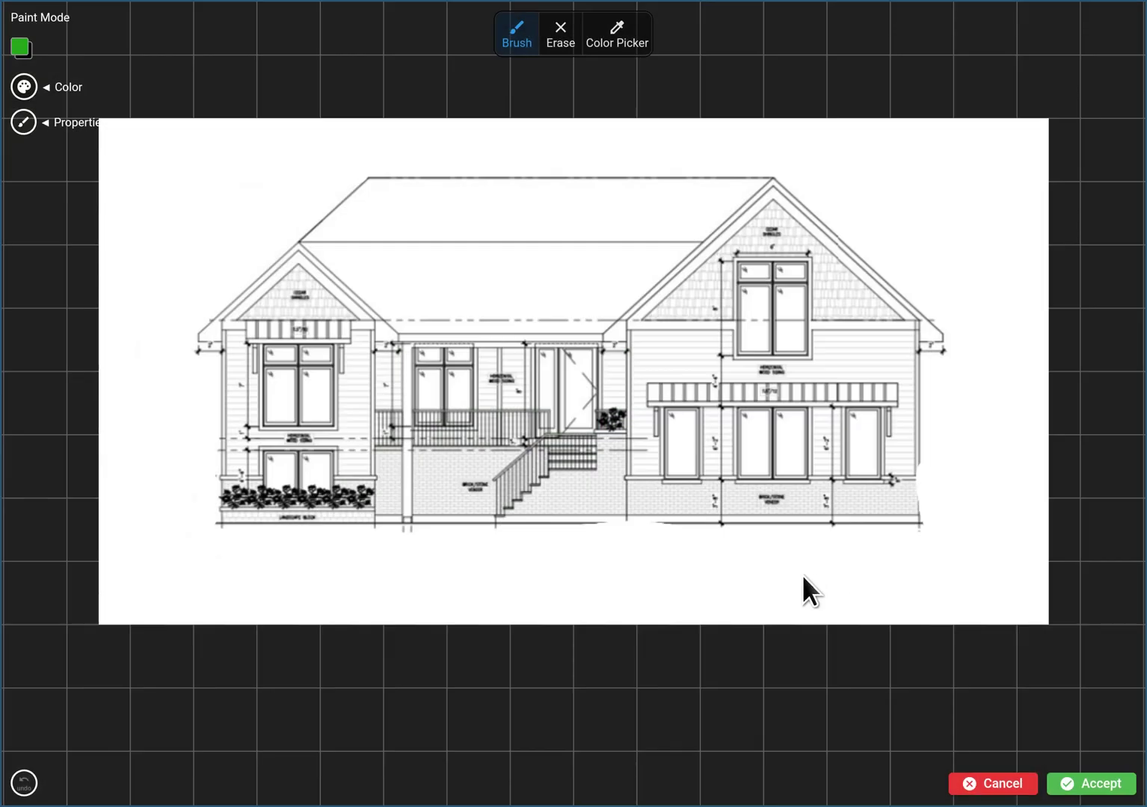
{"action": "left_click", "coordinate": [918, 540]}
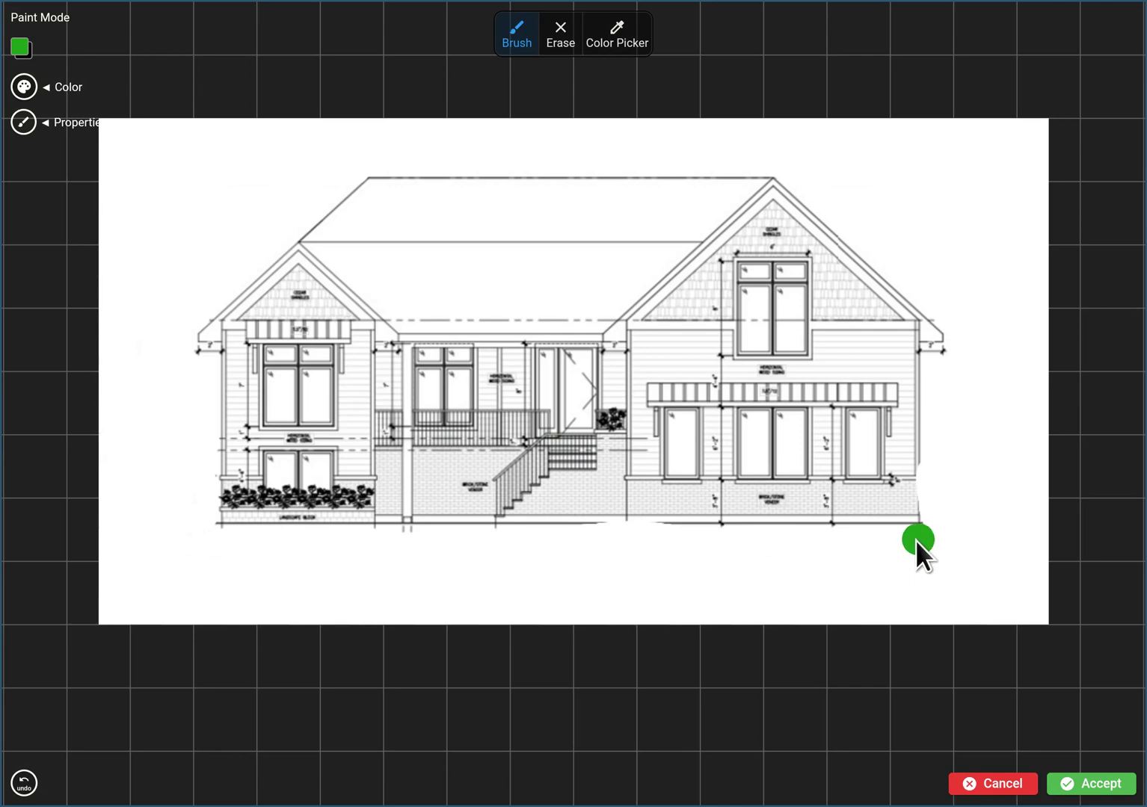
- Change the paint colour to a darker lawn green
{"action": "left_click", "coordinate": [24, 48]}
{"action": "left_click", "coordinate": [22, 47]}
{"action": "left_click", "coordinate": [25, 86]}
{"action": "left_click", "coordinate": [569, 361]}
{"action": "left_click_drag", "start_coordinate": [568, 361], "coordinate": [514, 412]}
{"action": "left_click", "coordinate": [801, 568]}
- Paint green lawn across the whole bottom of the drawing, edge to edge
{"action": "left_click_drag", "start_coordinate": [798, 552], "coordinate": [641, 554]}
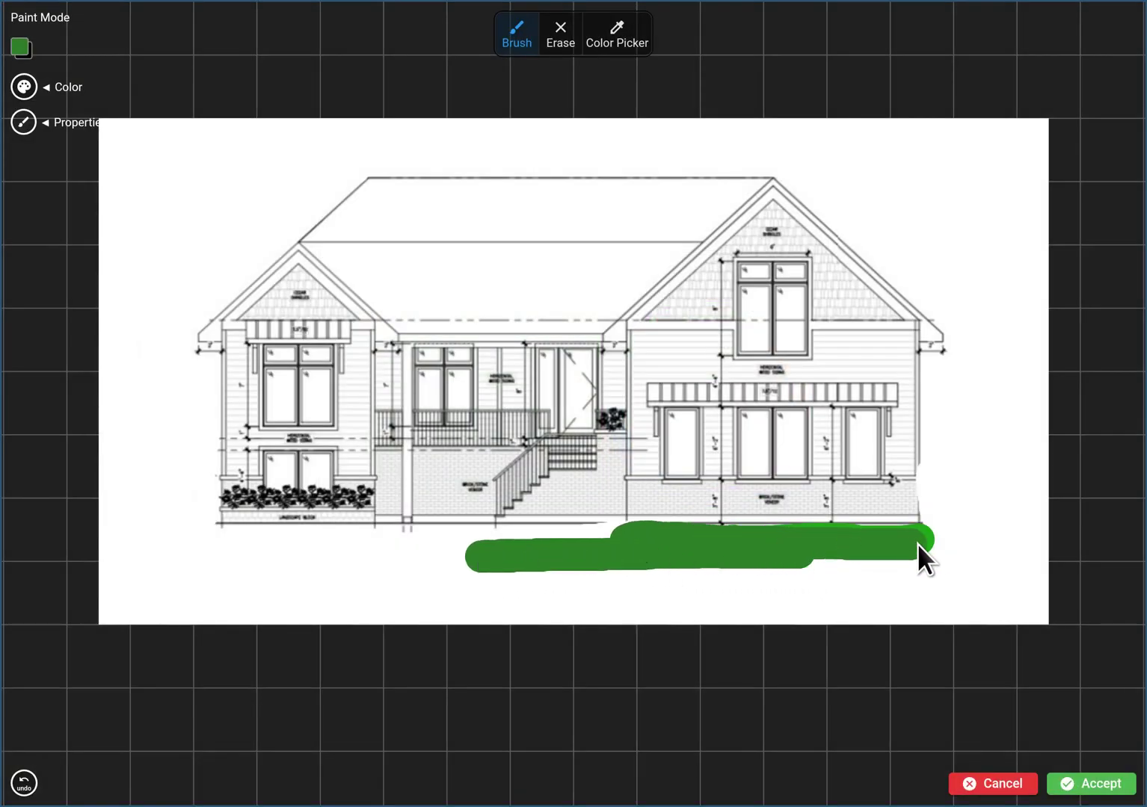
{"action": "left_click_drag", "start_coordinate": [938, 501], "coordinate": [1027, 511]}
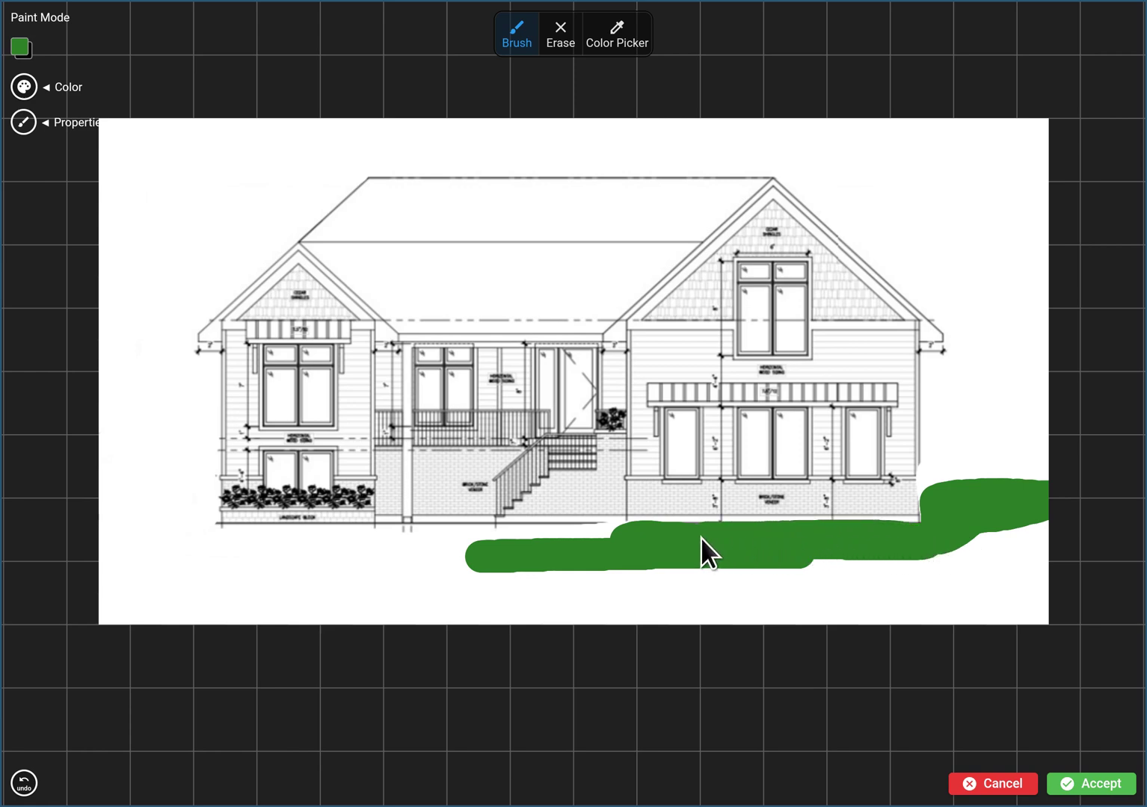
{"action": "left_click_drag", "start_coordinate": [478, 535], "coordinate": [313, 540]}
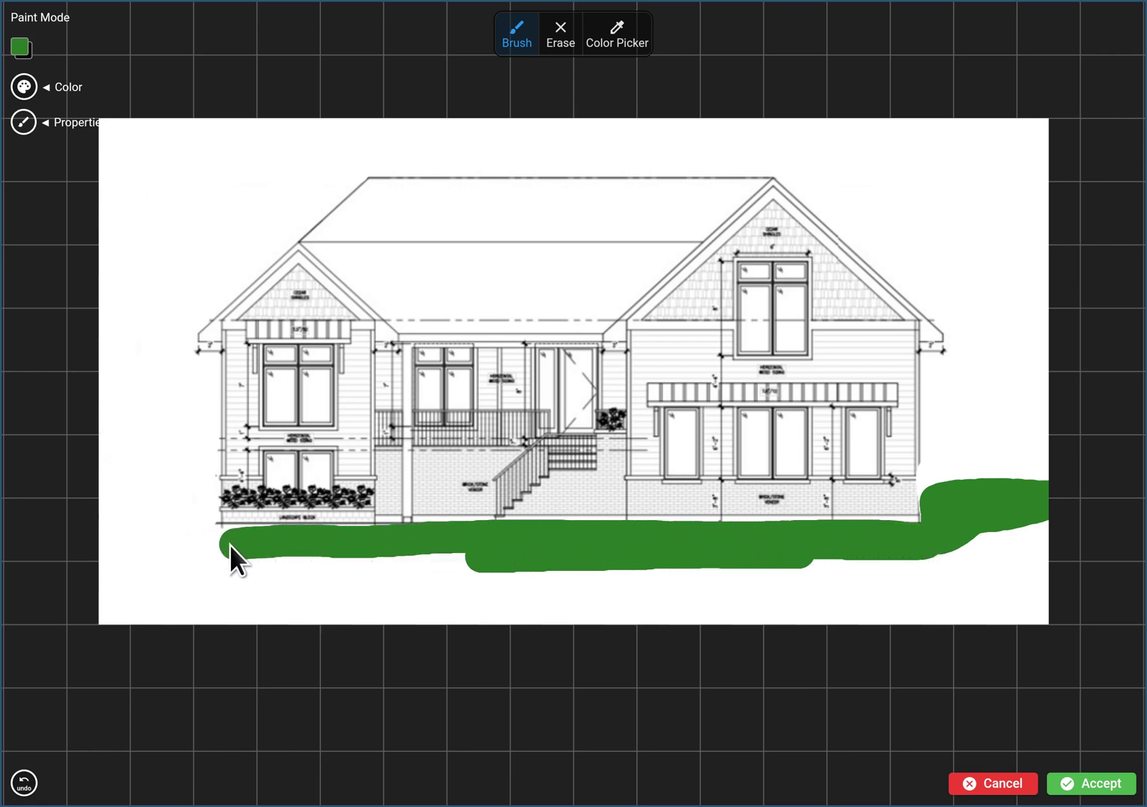
{"action": "left_click_drag", "start_coordinate": [381, 536], "coordinate": [292, 542]}
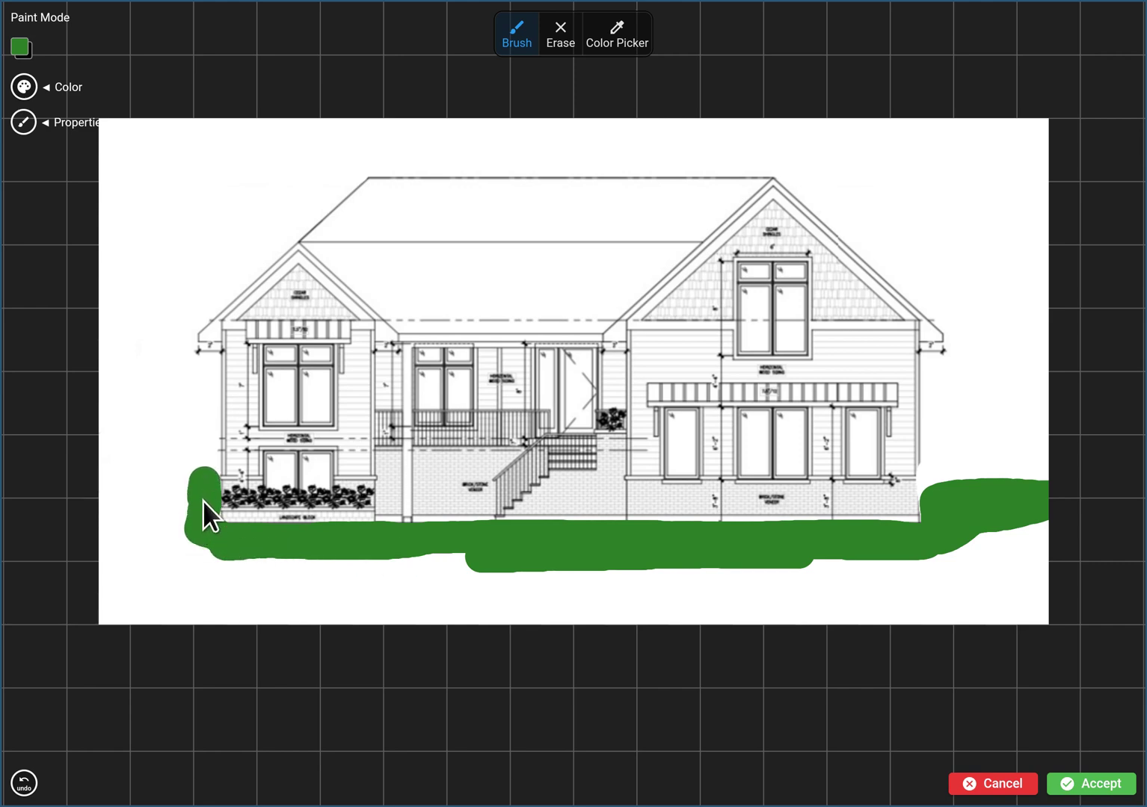
{"action": "mouse_move", "coordinate": [110, 481]}
{"action": "left_mouse_down"}
{"action": "mouse_move", "coordinate": [118, 603]}
{"action": "mouse_move", "coordinate": [176, 504]}
{"action": "left_mouse_up"}
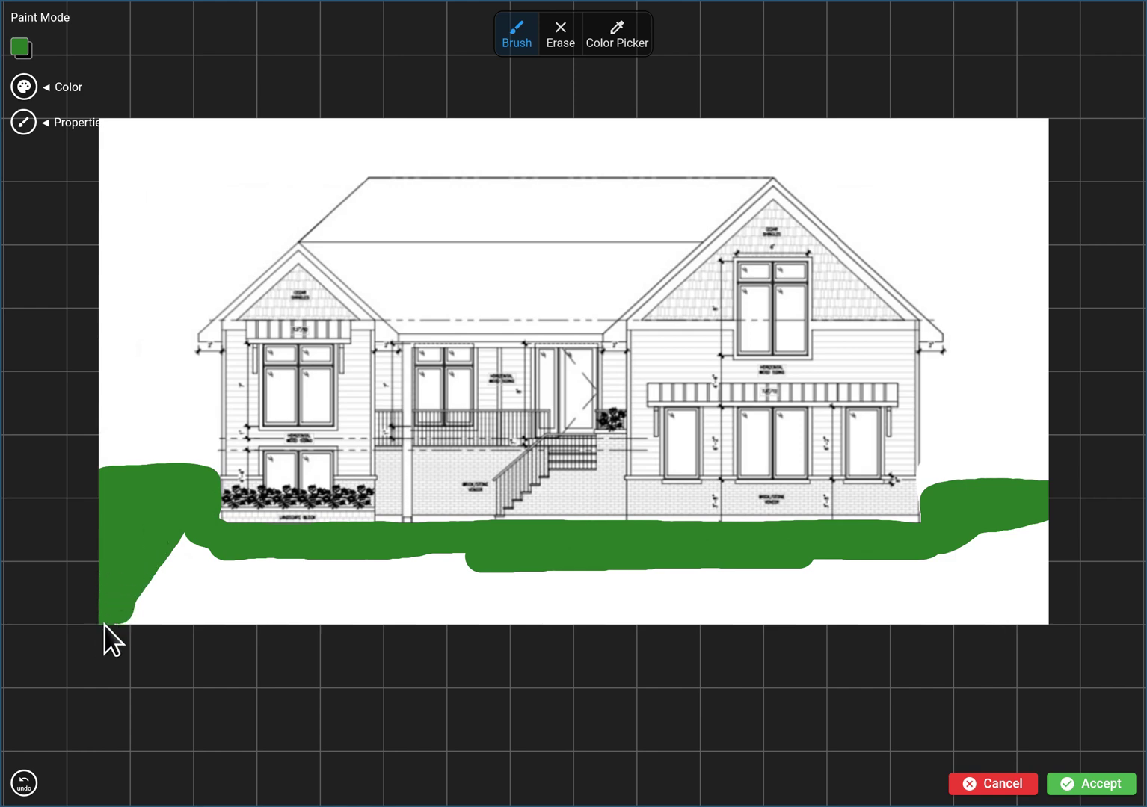
{"action": "mouse_move", "coordinate": [123, 618]}
{"action": "left_mouse_down"}
{"action": "mouse_move", "coordinate": [436, 602]}
{"action": "mouse_move", "coordinate": [327, 592]}
{"action": "mouse_move", "coordinate": [430, 570]}
{"action": "mouse_move", "coordinate": [192, 557]}
{"action": "mouse_move", "coordinate": [182, 539]}
{"action": "mouse_move", "coordinate": [155, 581]}
{"action": "mouse_move", "coordinate": [325, 578]}
{"action": "mouse_move", "coordinate": [143, 598]}
{"action": "mouse_move", "coordinate": [359, 593]}
{"action": "mouse_move", "coordinate": [390, 611]}
{"action": "mouse_move", "coordinate": [689, 590]}
{"action": "mouse_move", "coordinate": [500, 587]}
{"action": "mouse_move", "coordinate": [684, 548]}
{"action": "mouse_move", "coordinate": [927, 540]}
{"action": "mouse_move", "coordinate": [688, 580]}
{"action": "mouse_move", "coordinate": [796, 590]}
{"action": "mouse_move", "coordinate": [1042, 522]}
{"action": "mouse_move", "coordinate": [761, 603]}
{"action": "mouse_move", "coordinate": [561, 622]}
{"action": "mouse_move", "coordinate": [274, 619]}
{"action": "mouse_move", "coordinate": [682, 577]}
{"action": "mouse_move", "coordinate": [964, 570]}
{"action": "mouse_move", "coordinate": [740, 597]}
{"action": "mouse_move", "coordinate": [1031, 571]}
{"action": "mouse_move", "coordinate": [1051, 546]}
{"action": "mouse_move", "coordinate": [1027, 583]}
{"action": "mouse_move", "coordinate": [1039, 603]}
{"action": "mouse_move", "coordinate": [935, 615]}
{"action": "mouse_move", "coordinate": [913, 596]}
{"action": "mouse_move", "coordinate": [726, 619]}
{"action": "mouse_move", "coordinate": [801, 609]}
{"action": "left_mouse_up"}
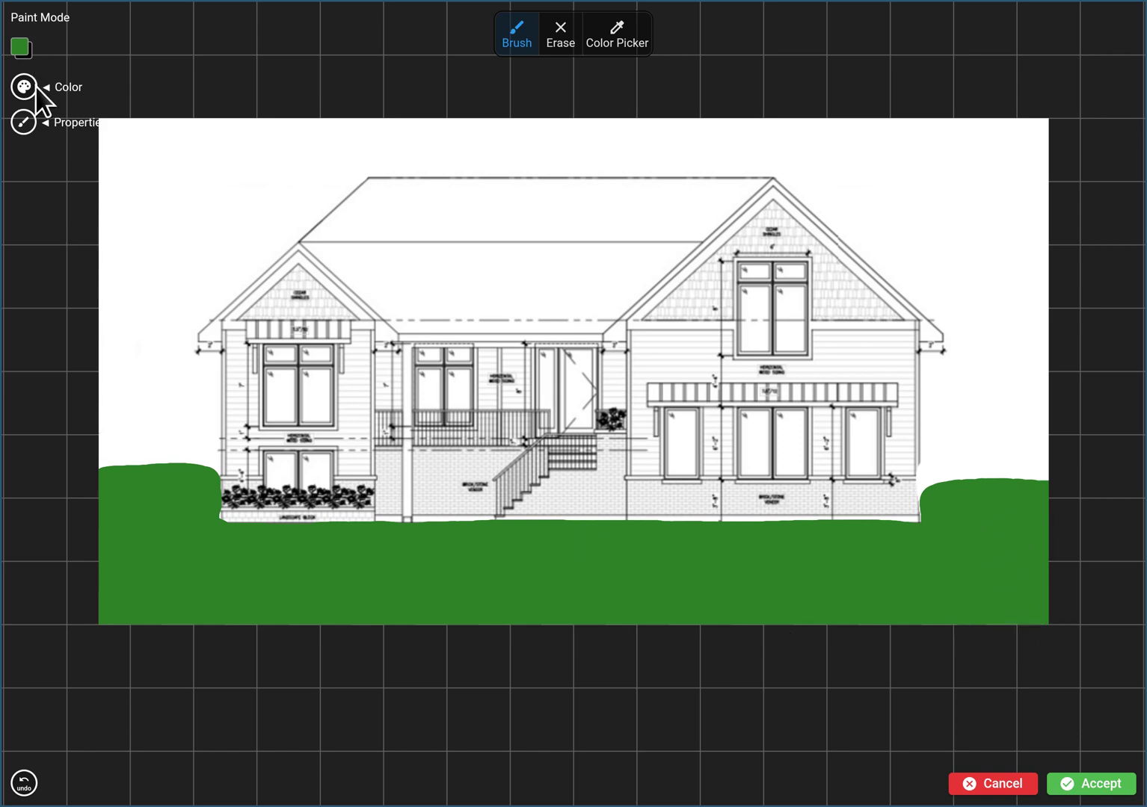
- Paint a grey #8D8484 walkway down from the front steps and keep the painting
{"action": "left_click", "coordinate": [25, 47]}
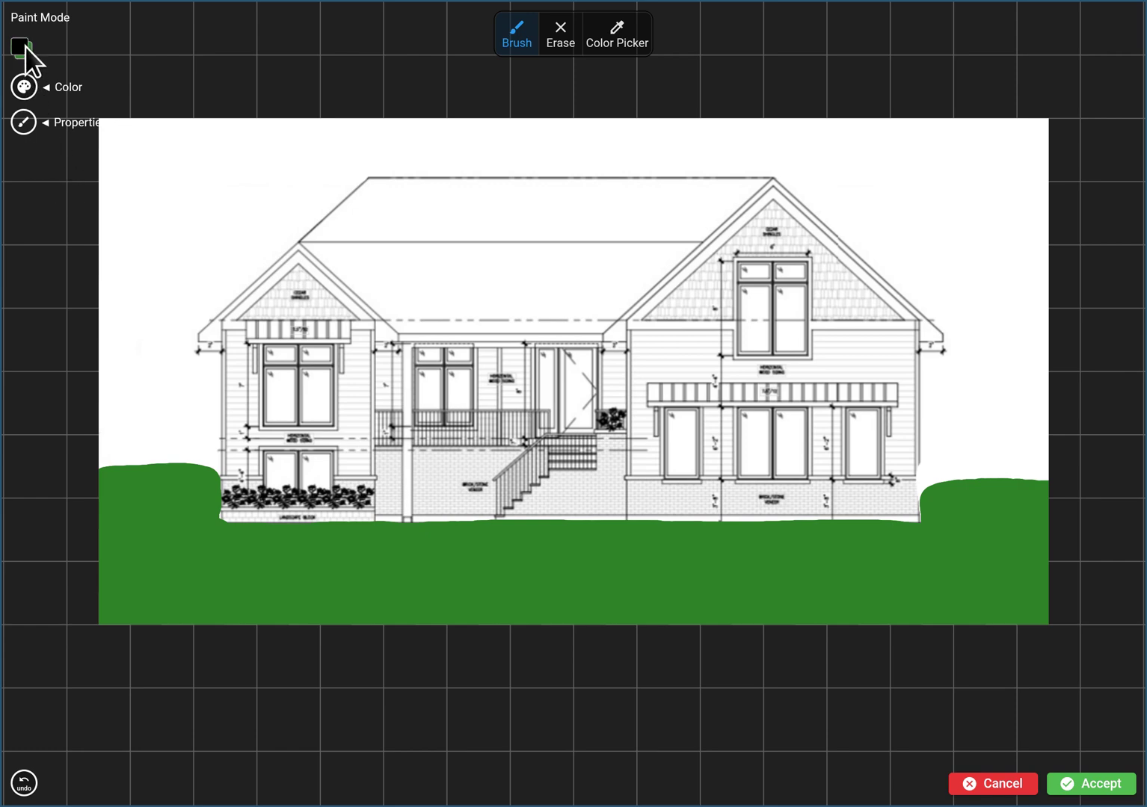
{"action": "left_click", "coordinate": [25, 86]}
{"action": "left_click_drag", "start_coordinate": [484, 373], "coordinate": [350, 393]}
{"action": "left_click", "coordinate": [791, 563]}
{"action": "mouse_move", "coordinate": [441, 548]}
{"action": "left_mouse_down"}
{"action": "mouse_move", "coordinate": [477, 569]}
{"action": "mouse_move", "coordinate": [446, 593]}
{"action": "mouse_move", "coordinate": [492, 602]}
{"action": "left_mouse_up"}
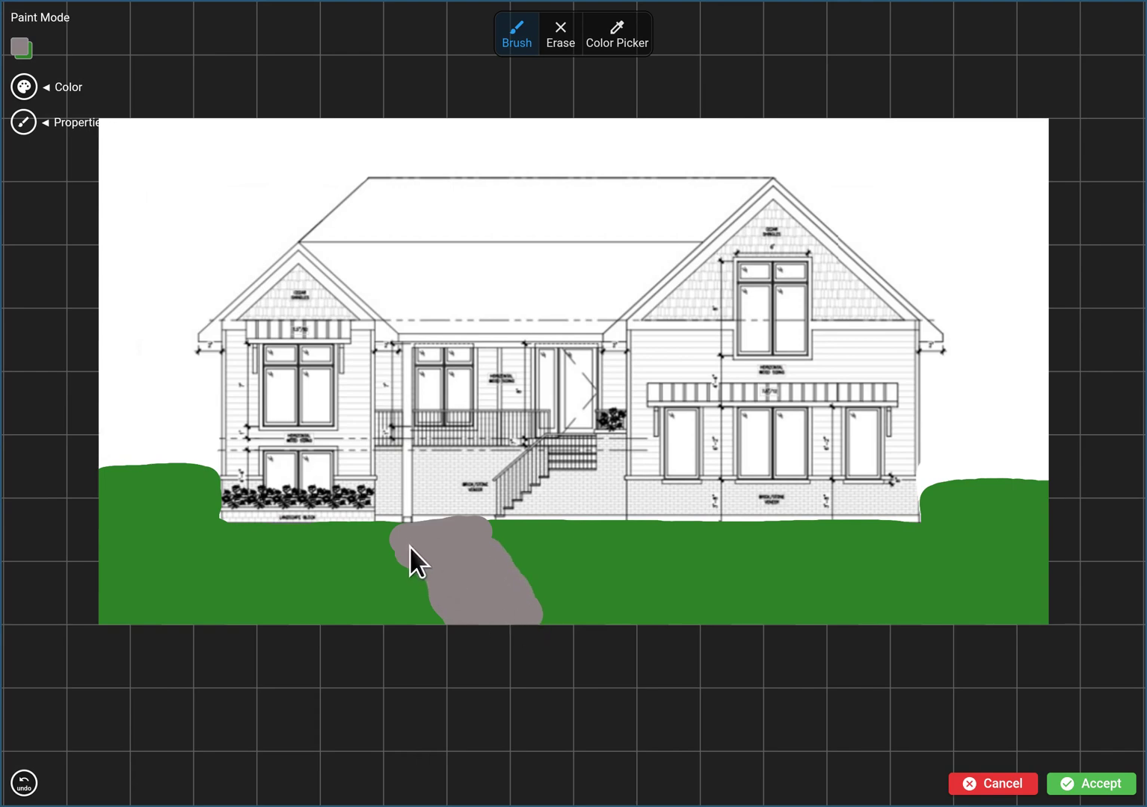
{"action": "mouse_move", "coordinate": [409, 541]}
{"action": "left_mouse_down"}
{"action": "mouse_move", "coordinate": [397, 543]}
{"action": "mouse_move", "coordinate": [462, 542]}
{"action": "left_mouse_up"}
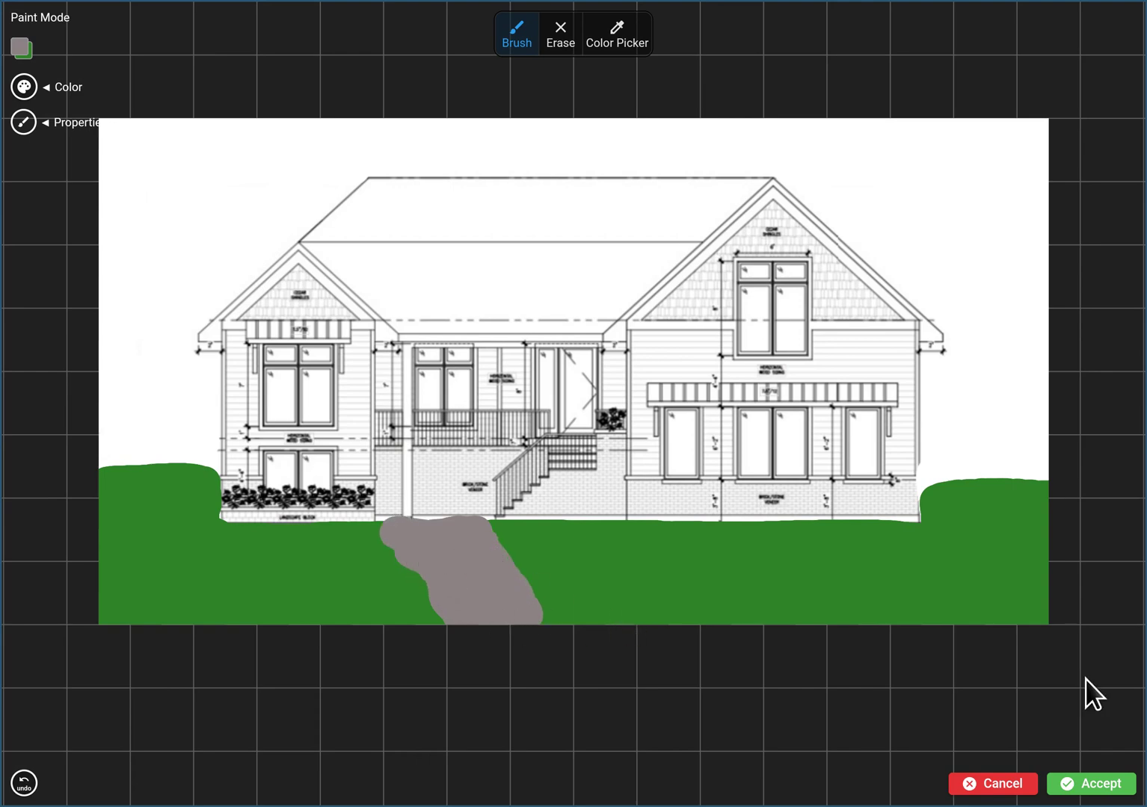
{"action": "left_click", "coordinate": [1109, 784]}
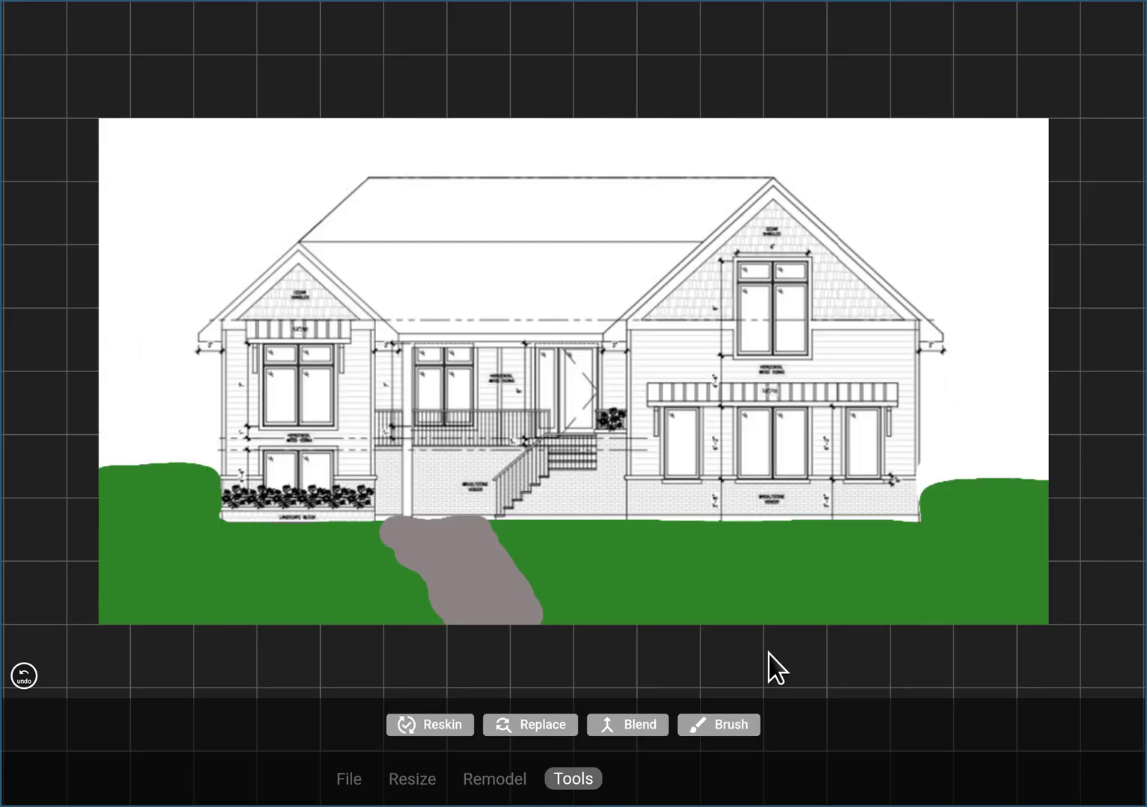
- Start a full exterior remodel and load the house photo as the style reference
{"action": "left_click", "coordinate": [511, 781]}
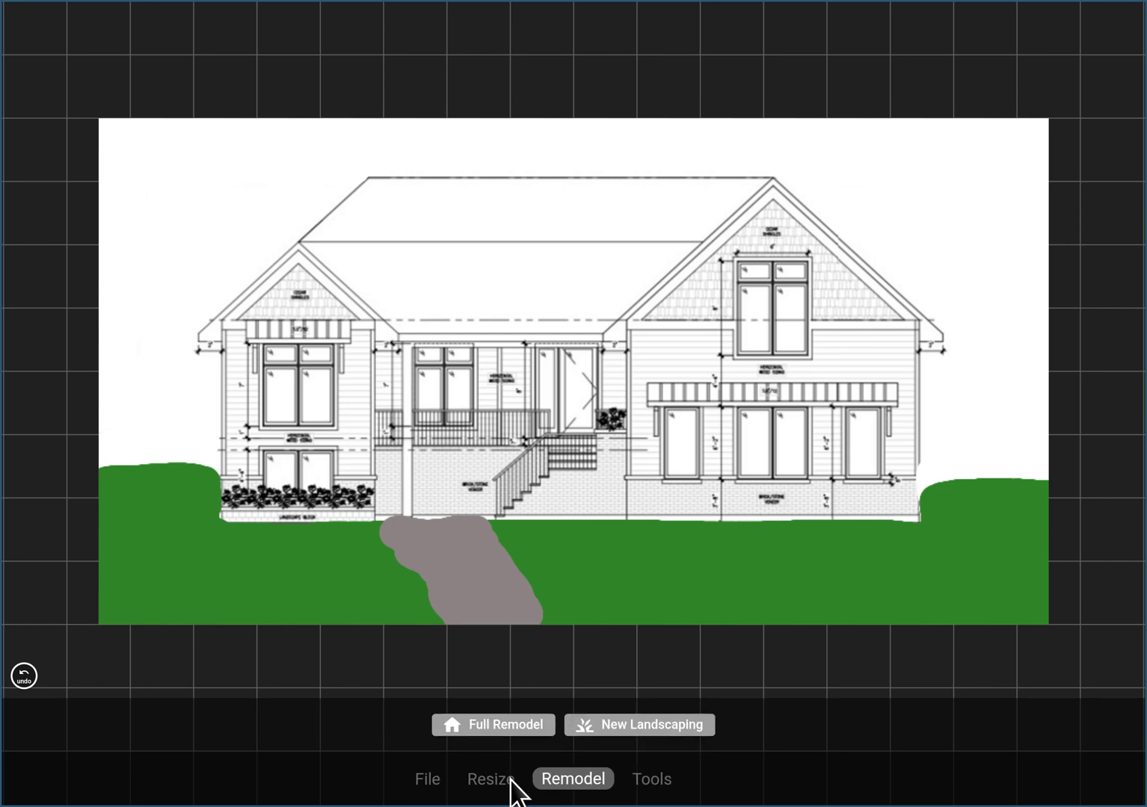
{"action": "left_click", "coordinate": [504, 725]}
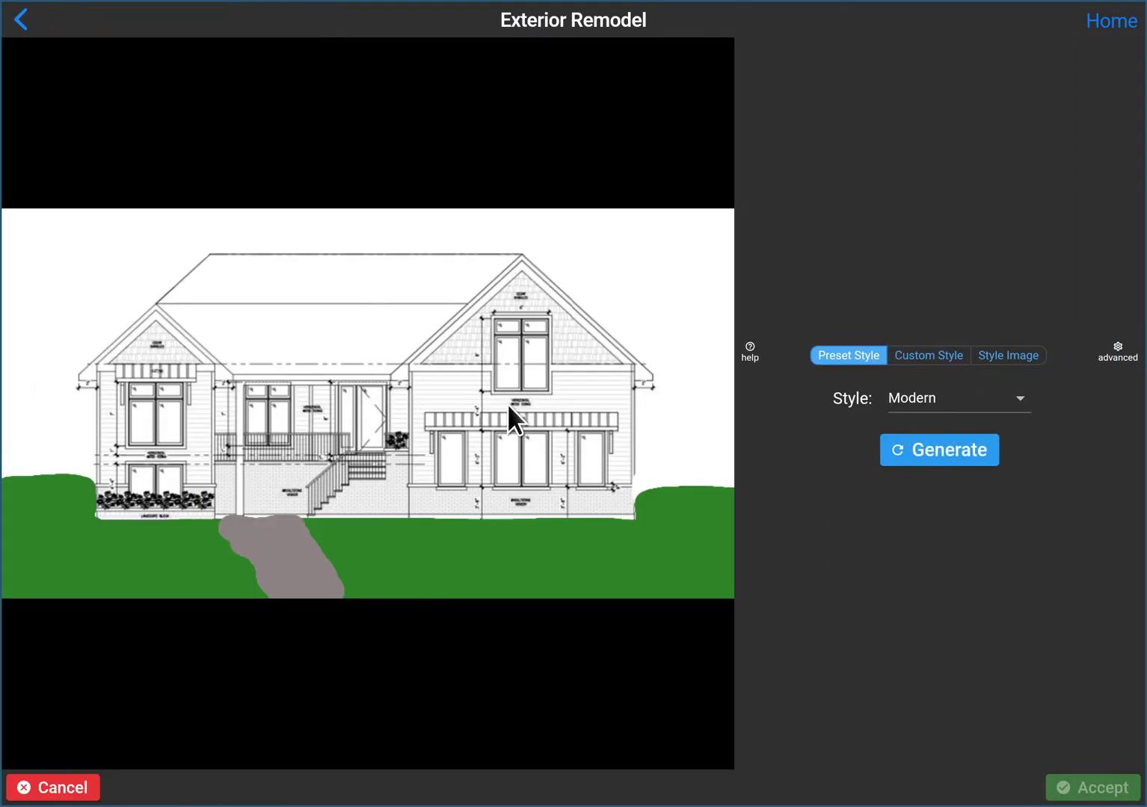
{"action": "left_click", "coordinate": [995, 356]}
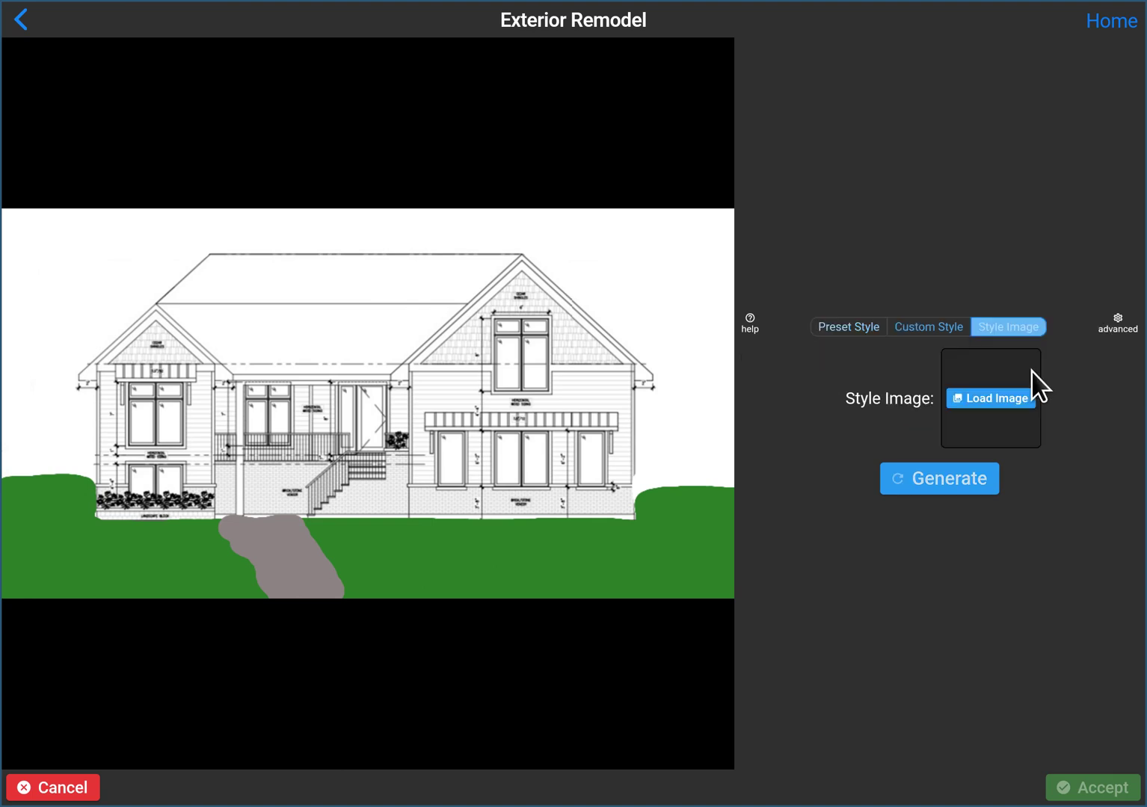
{"action": "left_click", "coordinate": [965, 399]}
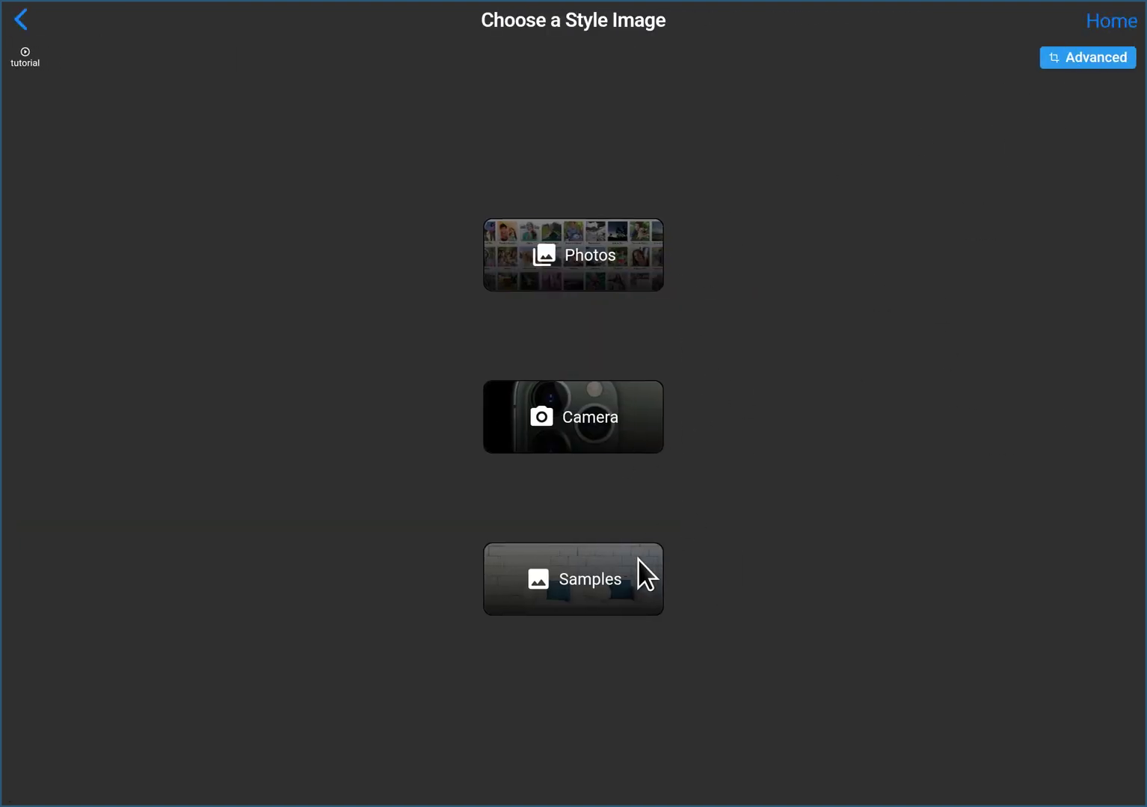
{"action": "left_click", "coordinate": [1082, 67]}
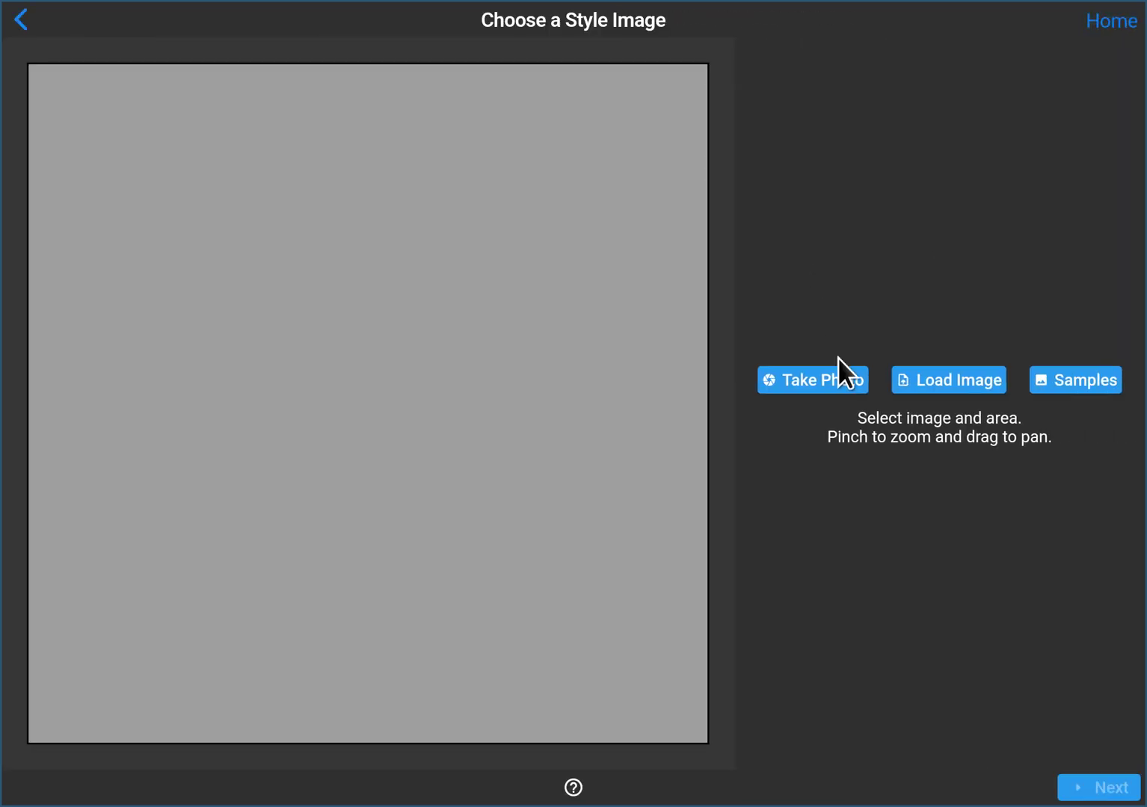
{"action": "left_click", "coordinate": [914, 388]}
{"action": "left_click", "coordinate": [783, 230]}
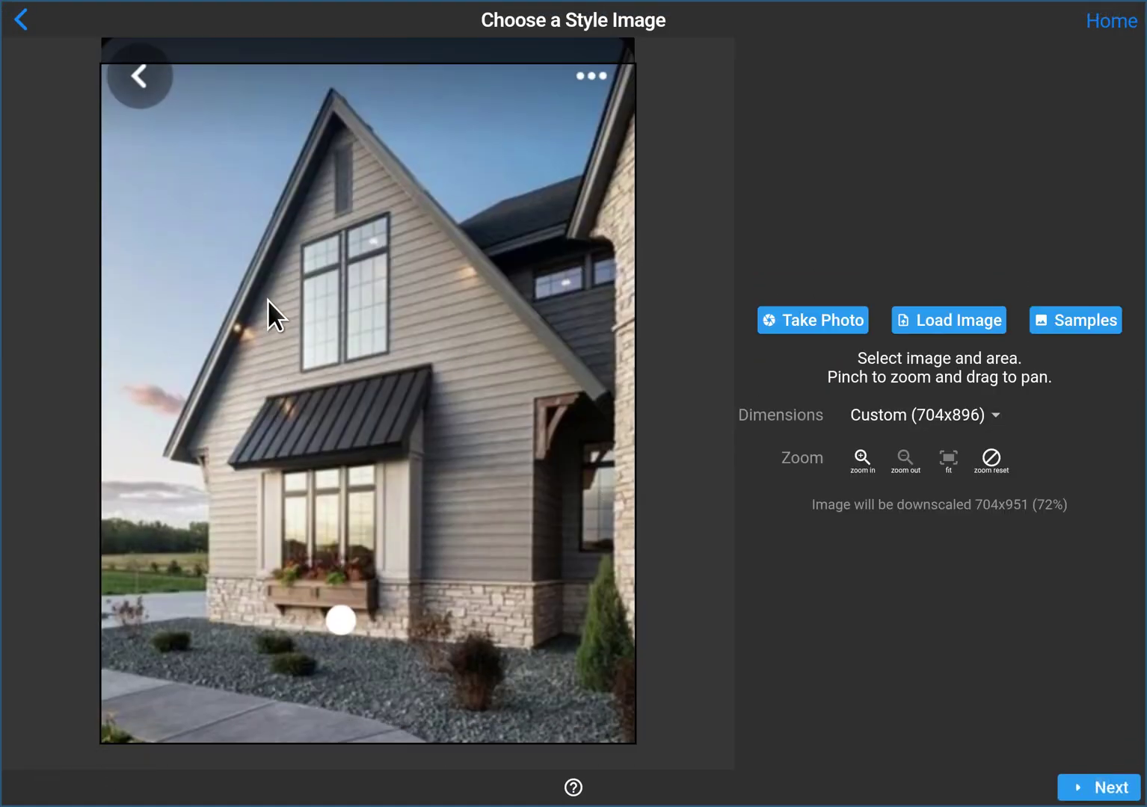
- Set a custom crop size with a shorter height and accept the cropped photo as style image
{"action": "scroll", "coordinate": [203, 223], "scroll_direction": "down", "scroll_amount": 1}
{"action": "scroll", "coordinate": [405, 166], "scroll_direction": "up", "scroll_amount": 1}
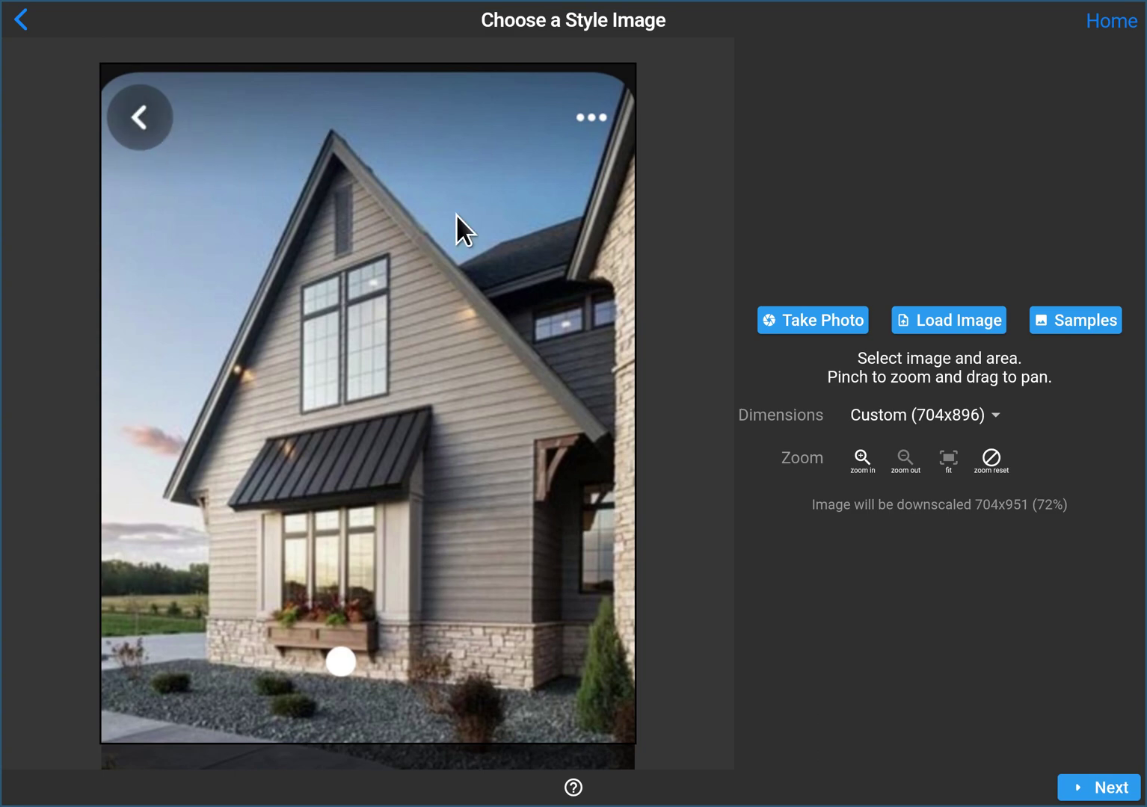
{"action": "scroll", "coordinate": [490, 501], "scroll_direction": "down", "scroll_amount": 1}
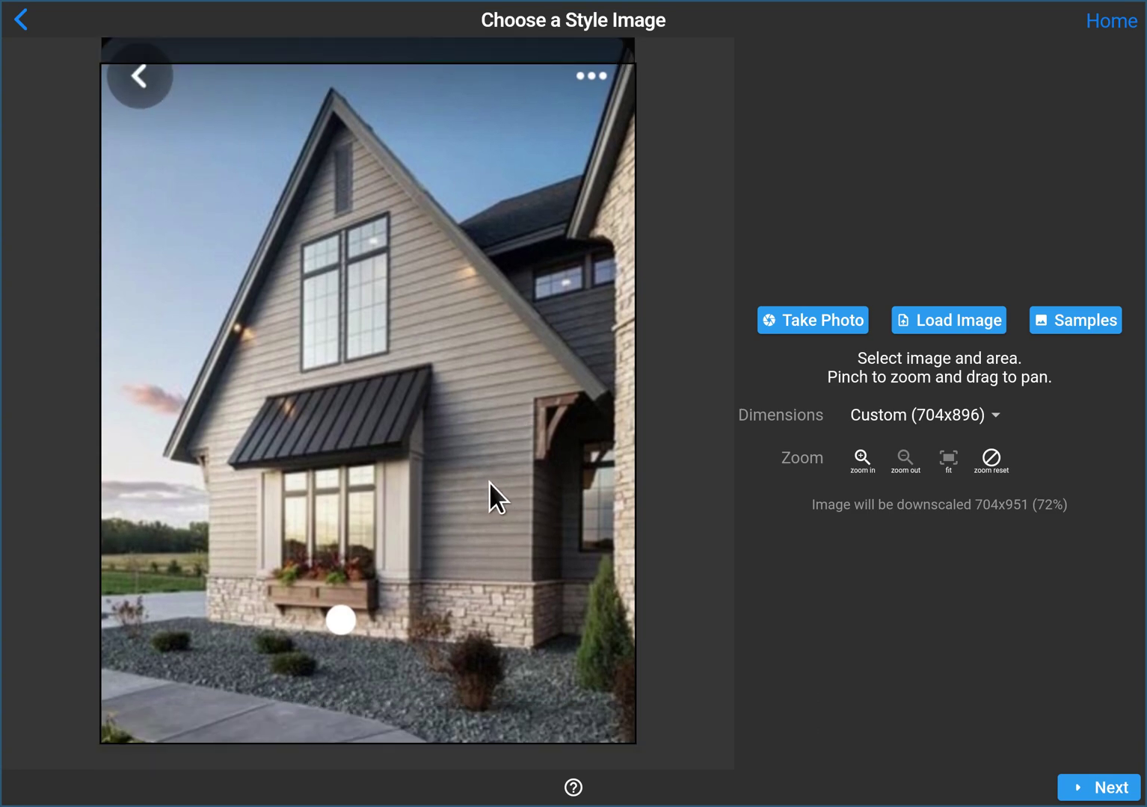
{"action": "scroll", "coordinate": [356, 422], "scroll_direction": "up", "scroll_amount": 1}
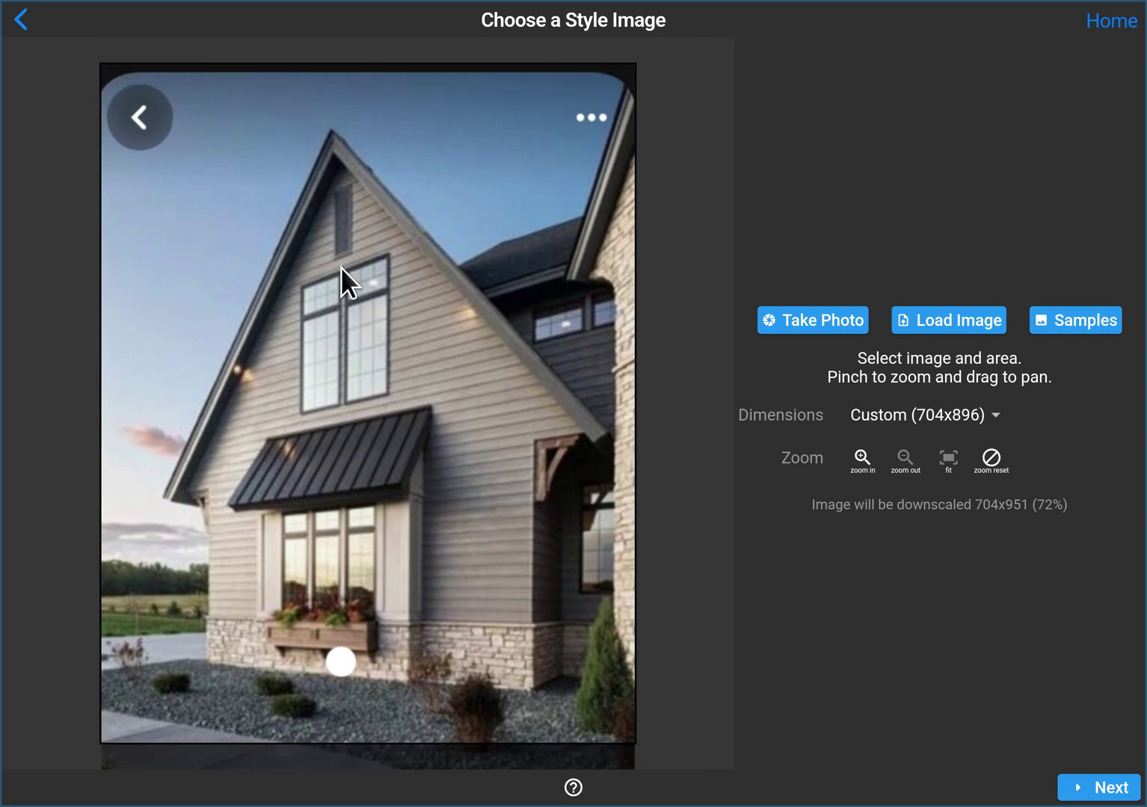
{"action": "scroll", "coordinate": [331, 218], "scroll_direction": "down", "scroll_amount": 1}
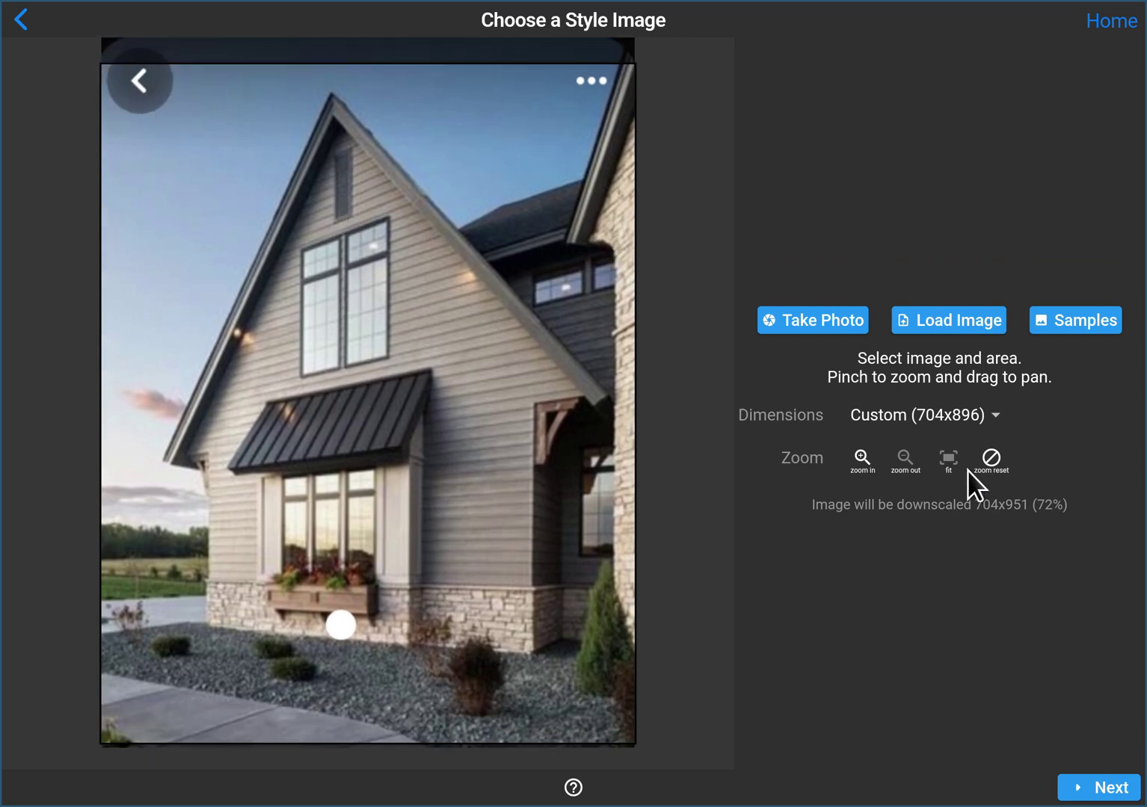
{"action": "left_click", "coordinate": [959, 414]}
{"action": "left_click", "coordinate": [927, 416]}
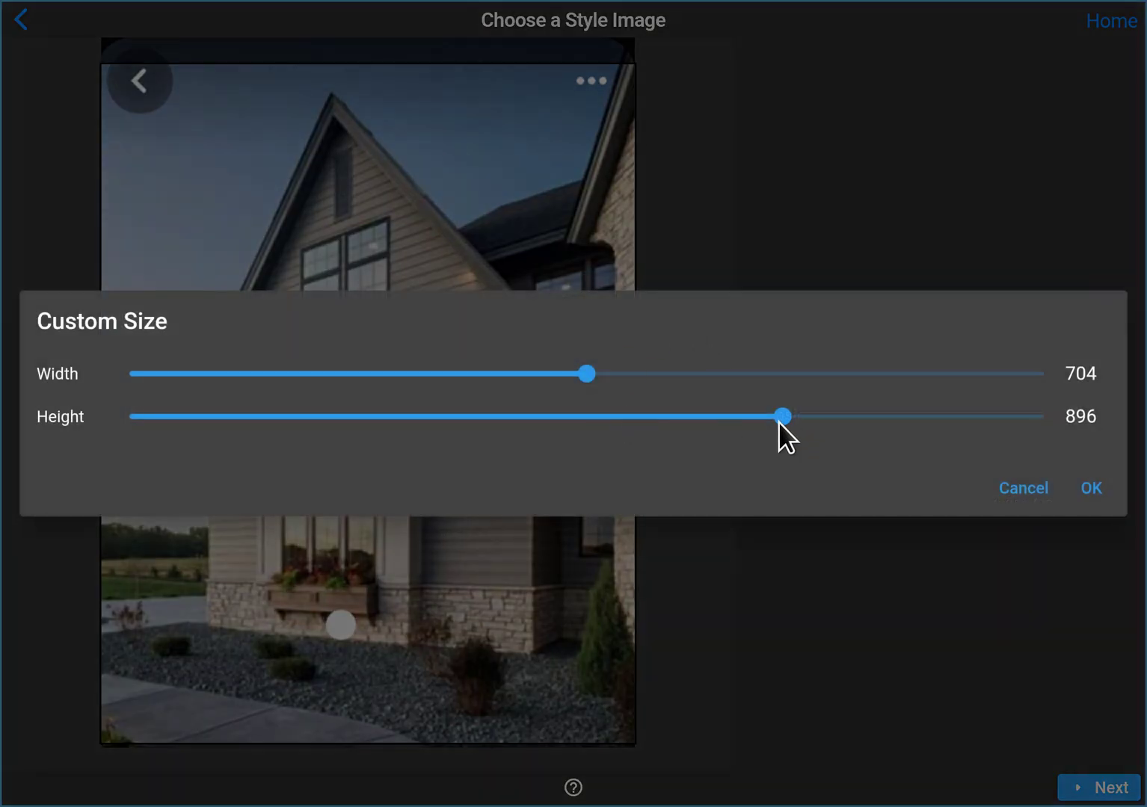
{"action": "left_click_drag", "start_coordinate": [782, 417], "coordinate": [736, 418]}
{"action": "left_click", "coordinate": [1080, 490]}
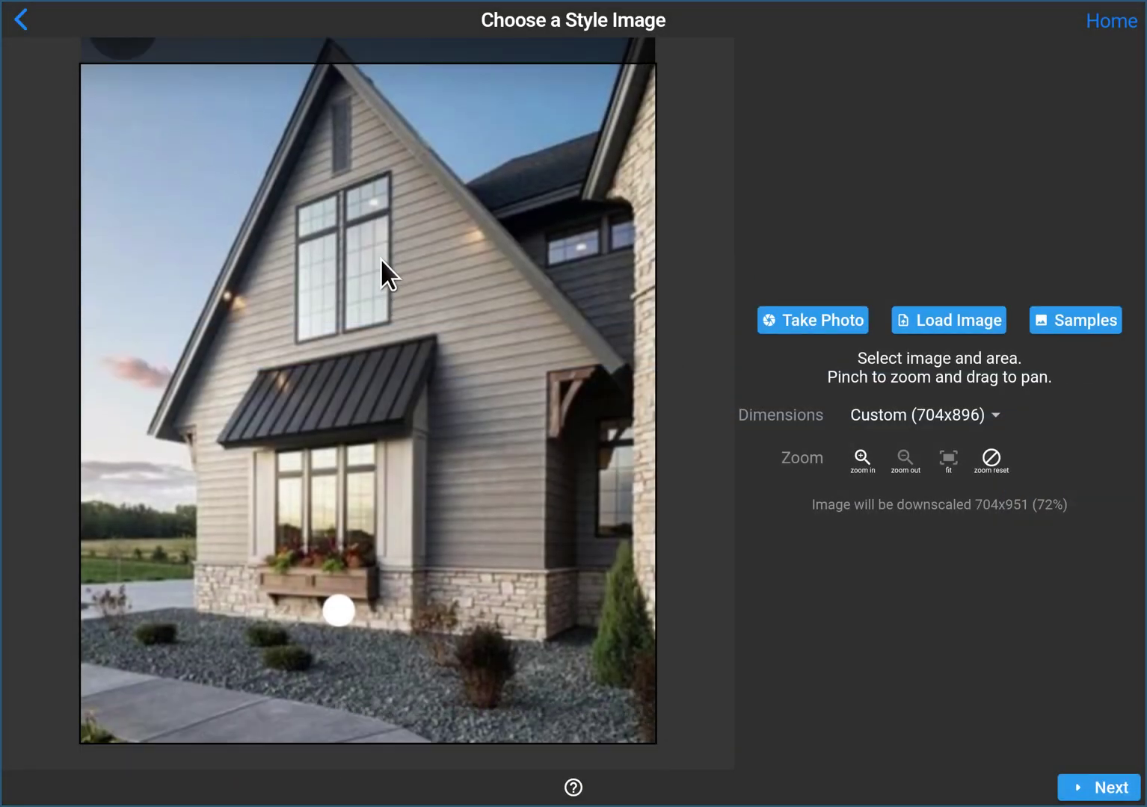
{"action": "left_click", "coordinate": [1092, 787]}
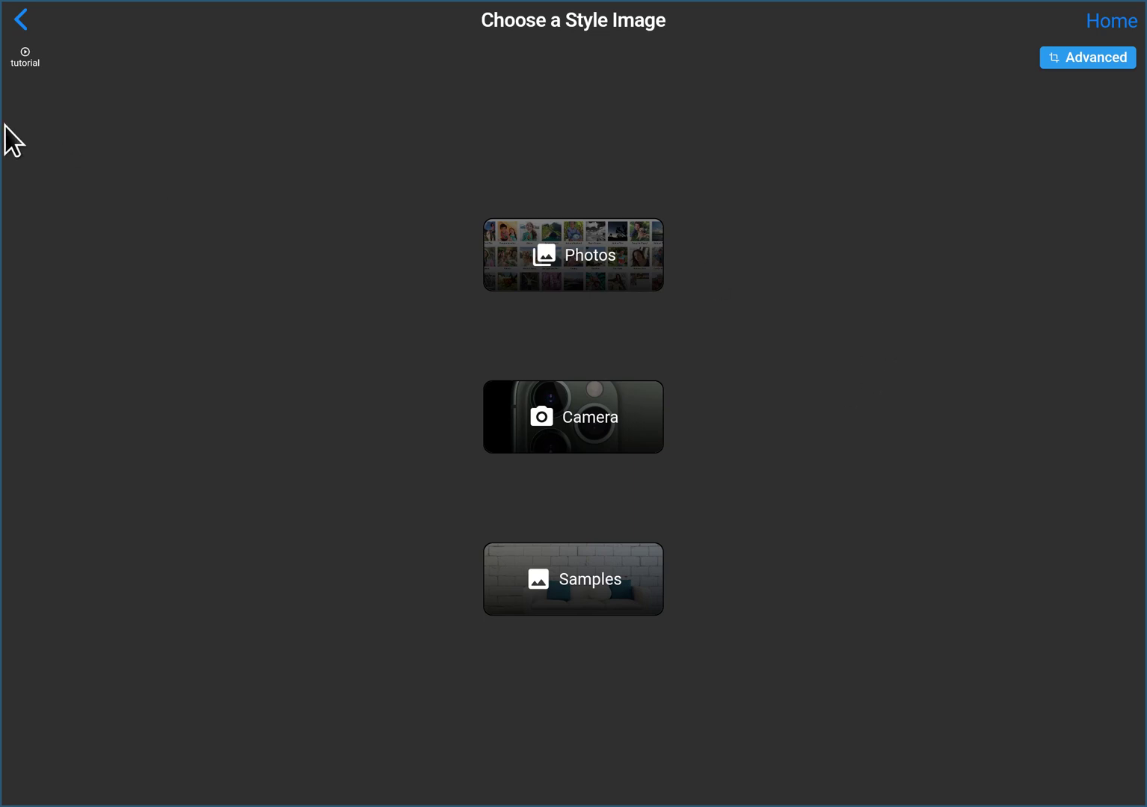
- Return to Exterior Remodel and generate renders of the lawn-and-walkway sketch
{"action": "left_click", "coordinate": [22, 21]}
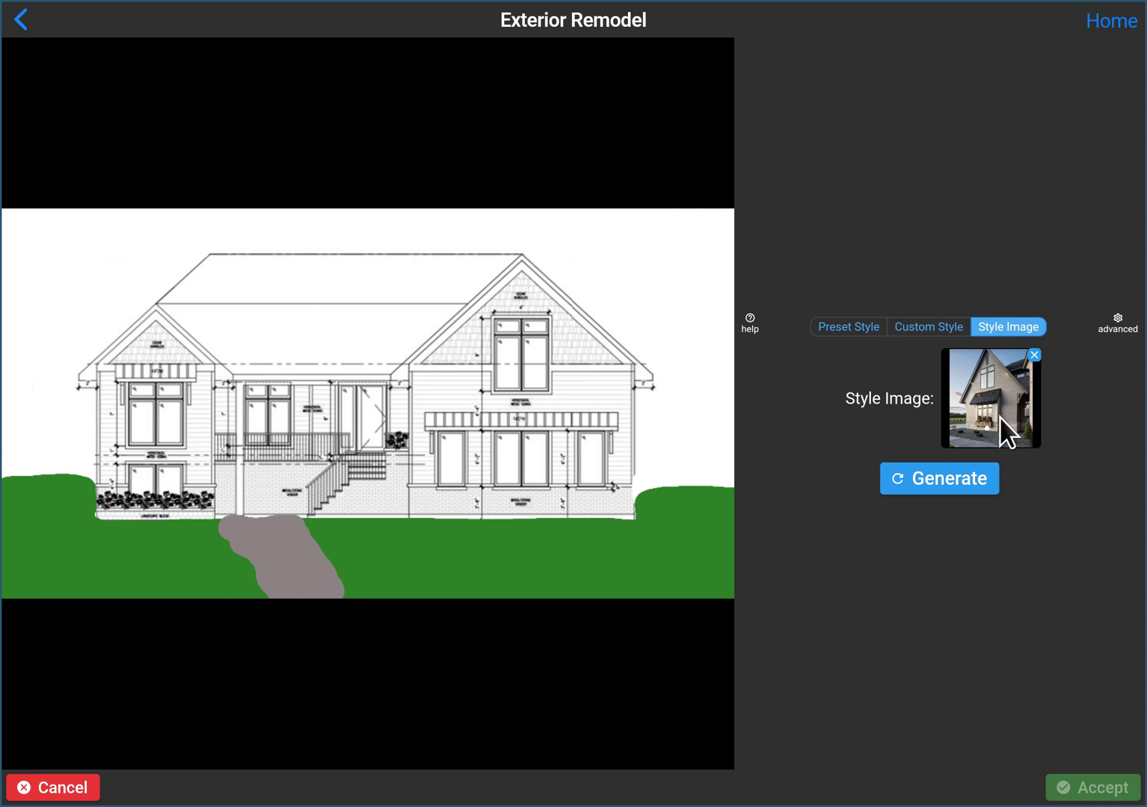
{"action": "left_click", "coordinate": [953, 476]}
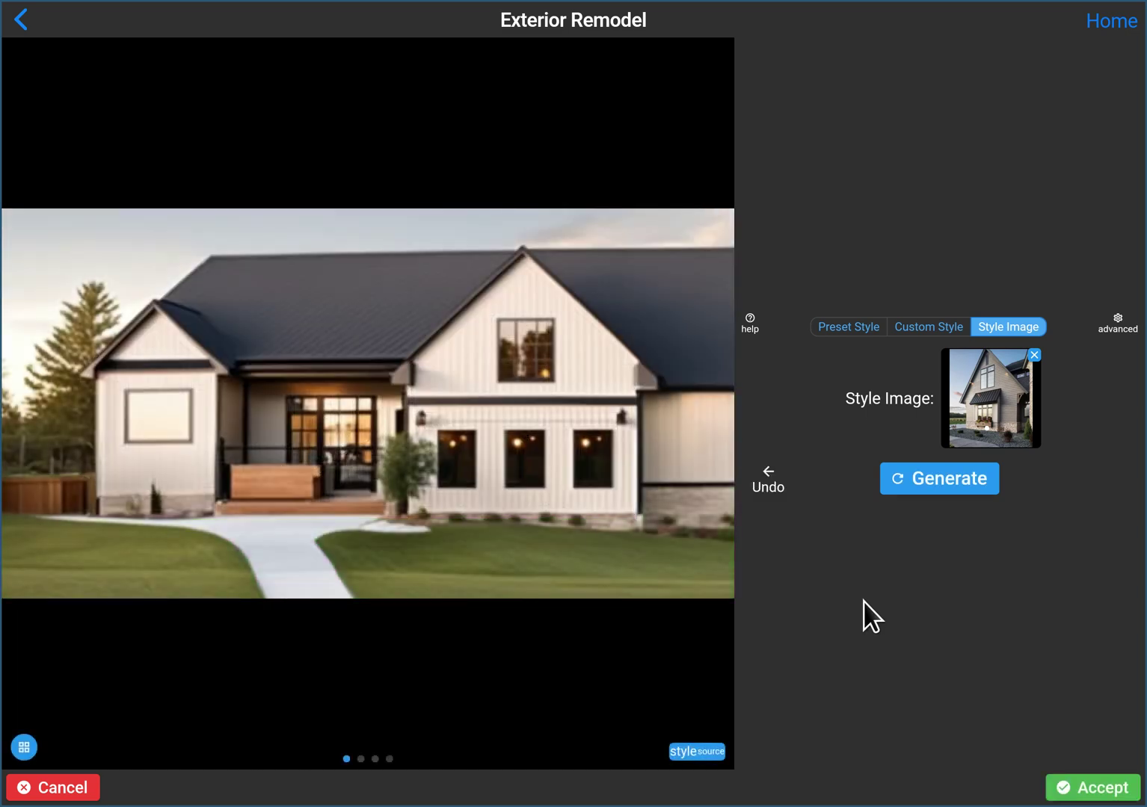
- Compare renders against the sketch and settle on the fourth, with stone porch and white walkway
{"action": "left_click", "coordinate": [707, 751]}
{"action": "left_click", "coordinate": [710, 753]}
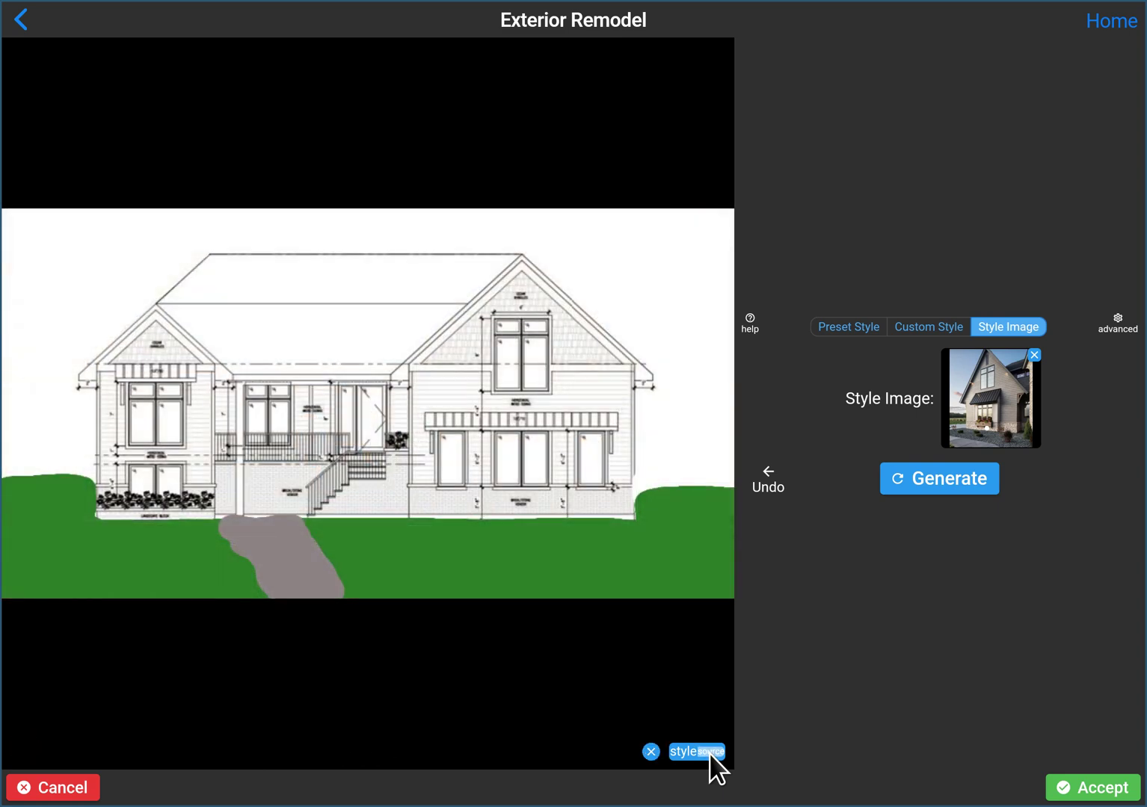
{"action": "left_click", "coordinate": [709, 752]}
{"action": "mouse_move", "coordinate": [419, 523]}
{"action": "left_mouse_down"}
{"action": "mouse_move", "coordinate": [310, 525]}
{"action": "mouse_move", "coordinate": [246, 458]}
{"action": "left_mouse_up"}
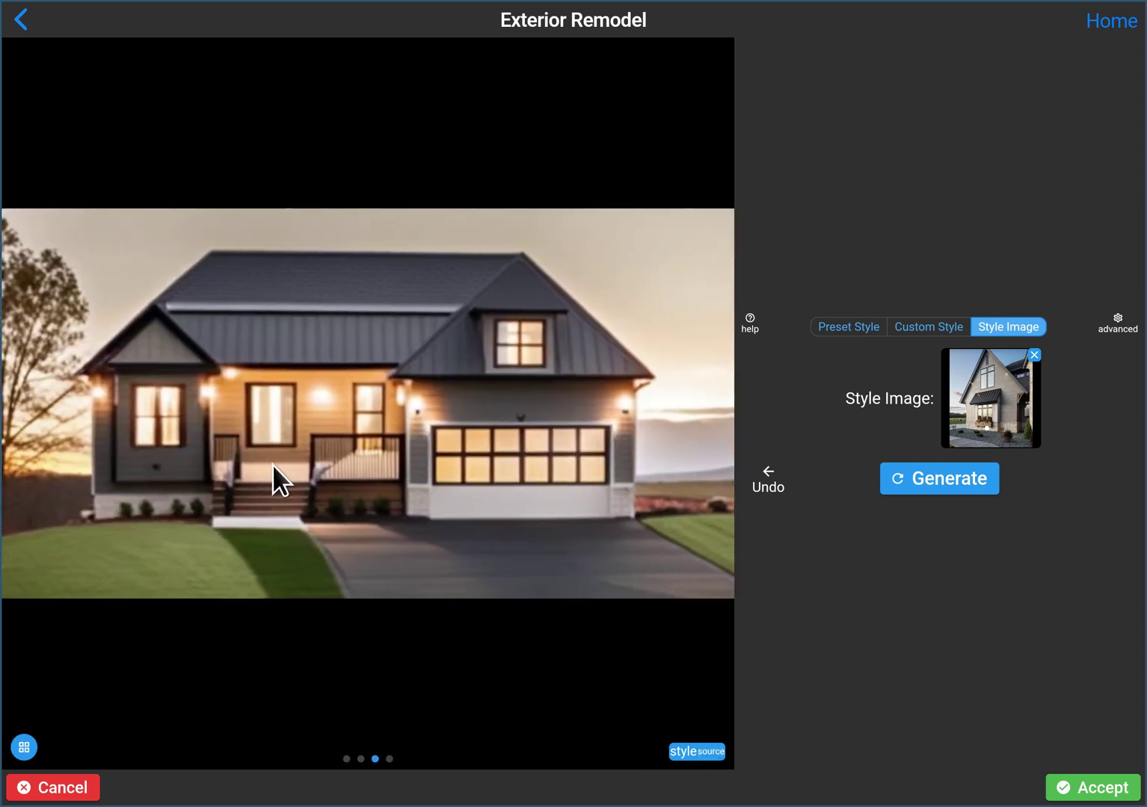
{"action": "left_click_drag", "start_coordinate": [731, 698], "coordinate": [234, 555]}
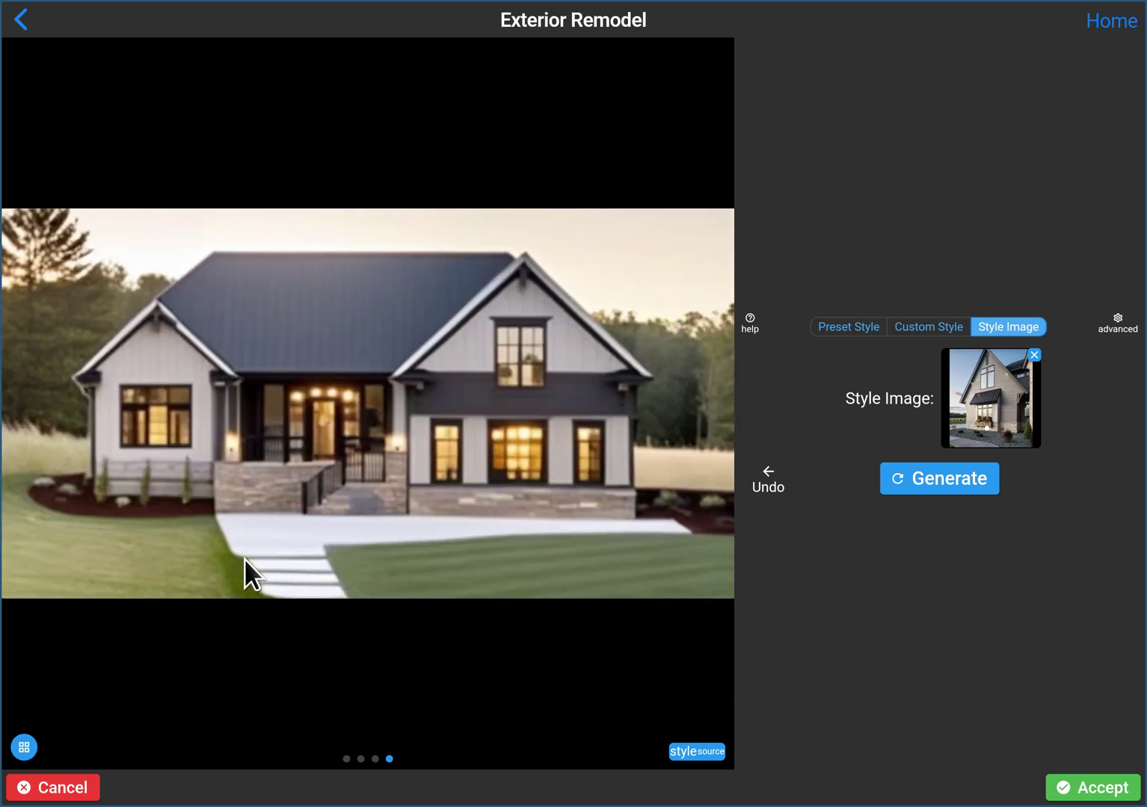
{"action": "left_click", "coordinate": [716, 746]}
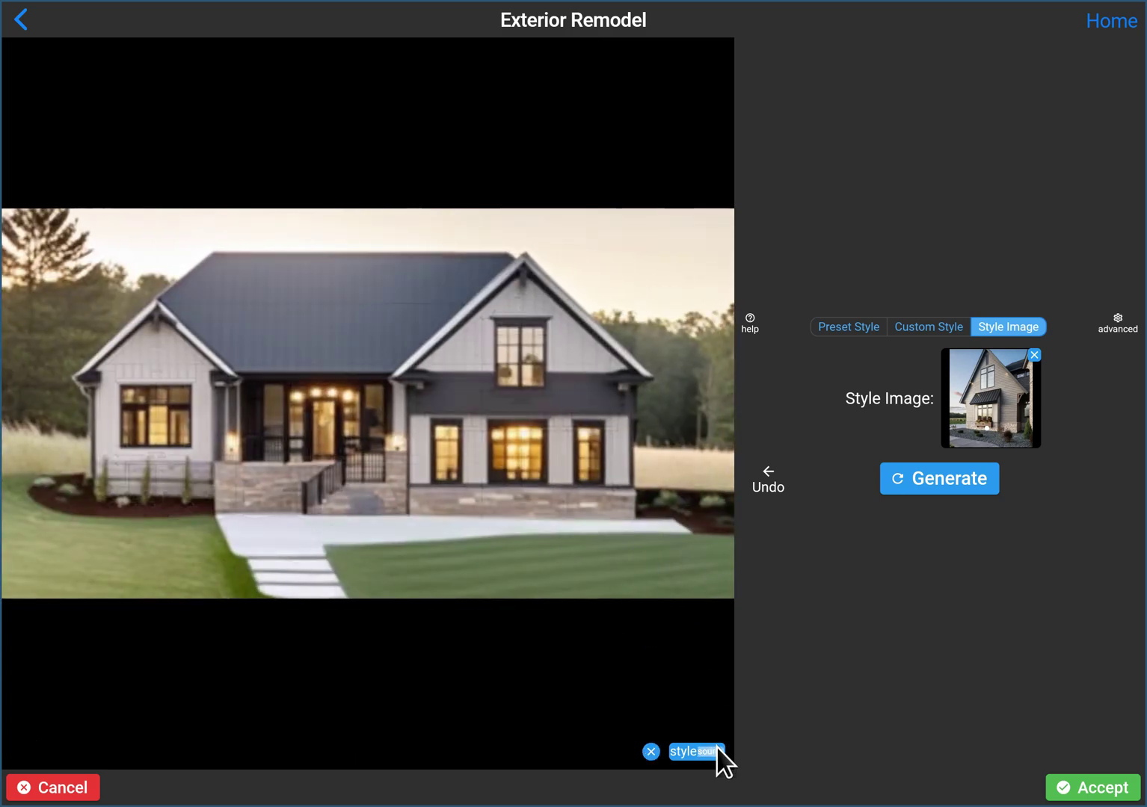
{"action": "left_click", "coordinate": [716, 748]}
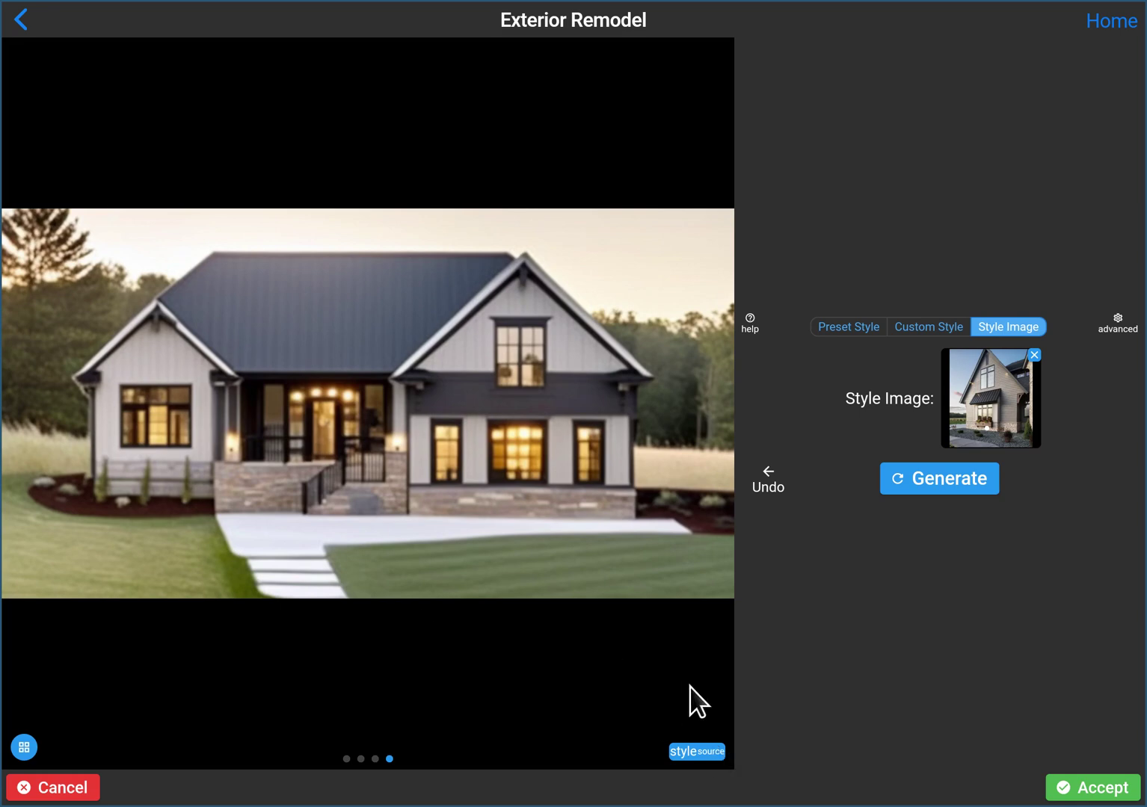
{"action": "left_click", "coordinate": [711, 750]}
- Accept the render, then run Creative Upscaler at strength 0.50 with prompt 'a beautiful mountain modern home'
{"action": "left_click", "coordinate": [1088, 787]}
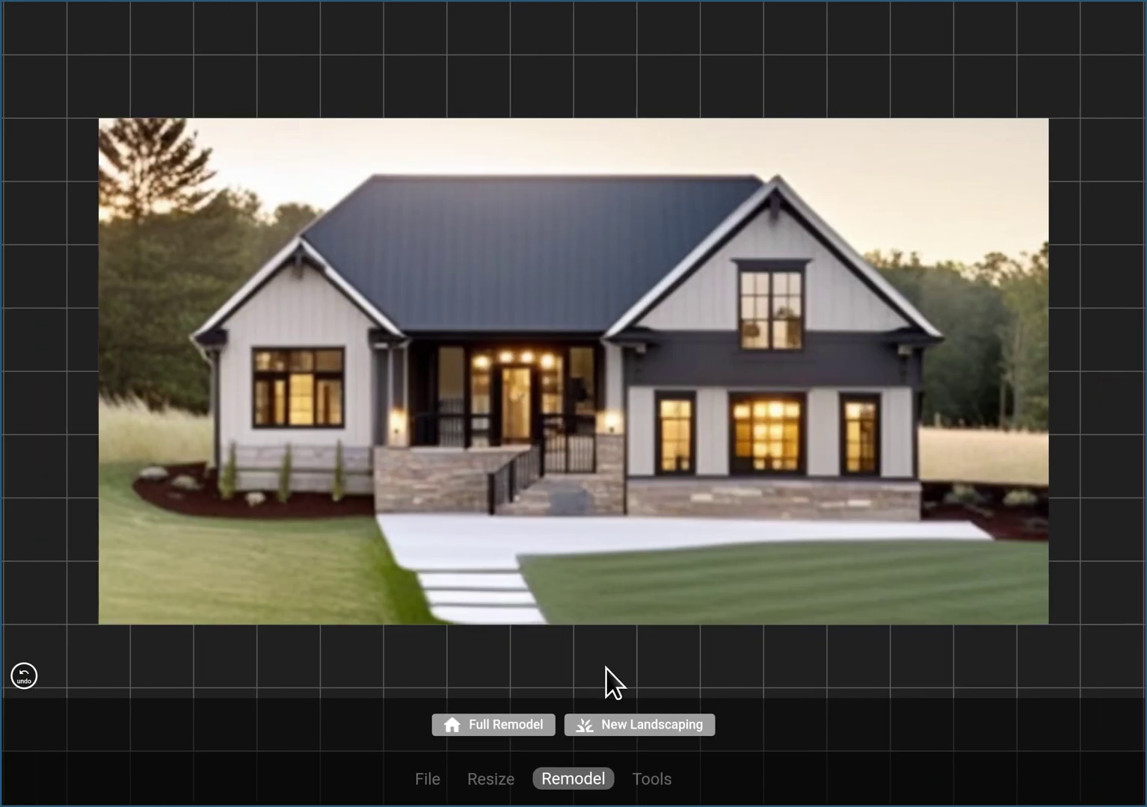
{"action": "left_click", "coordinate": [506, 787]}
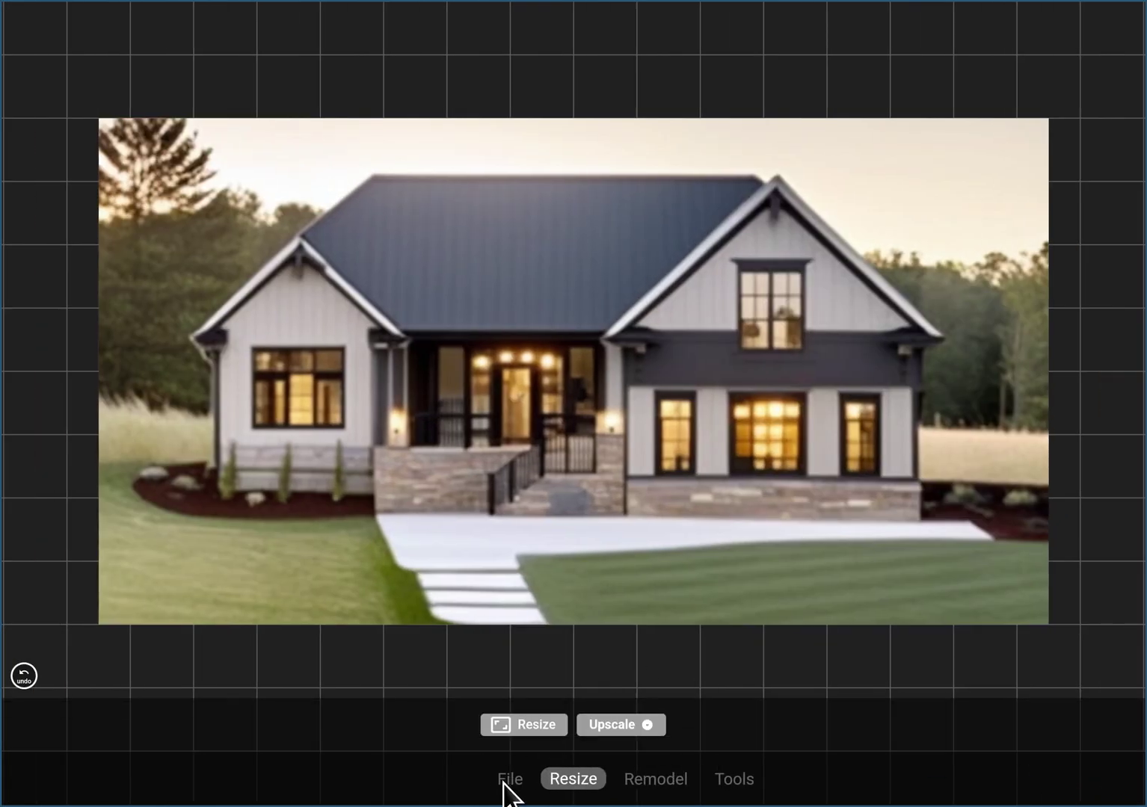
{"action": "left_click", "coordinate": [613, 727]}
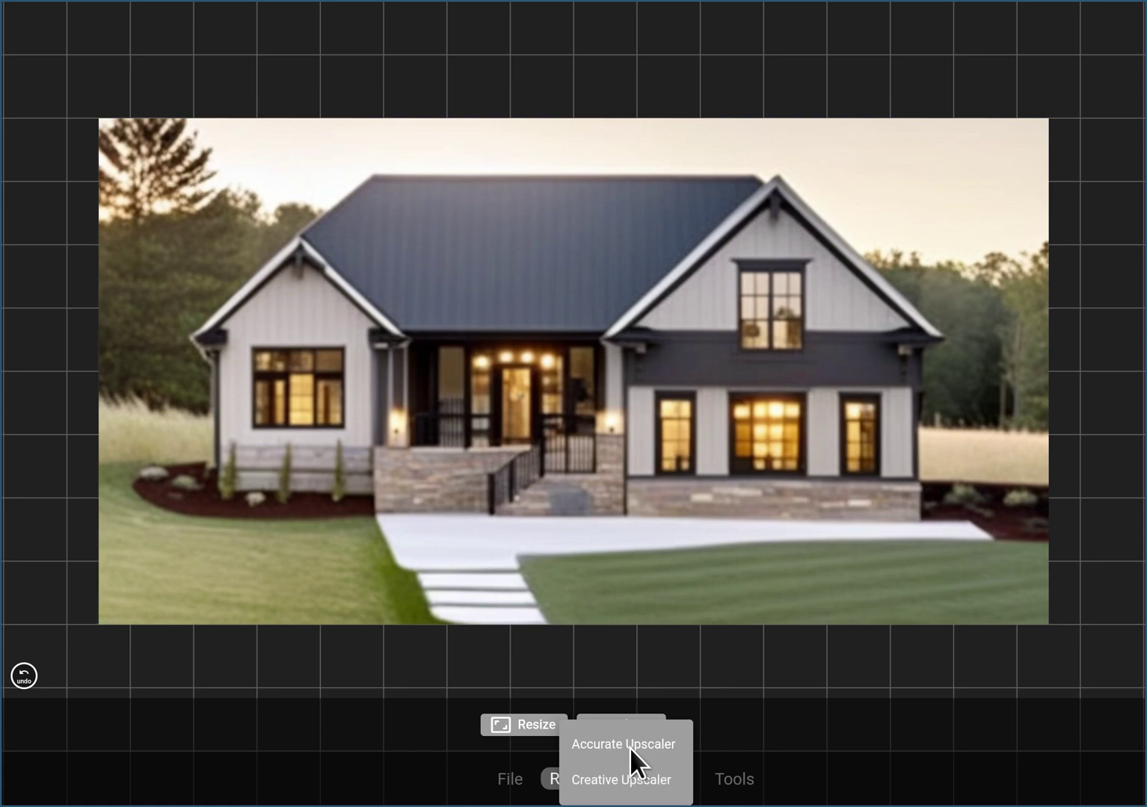
{"action": "left_click", "coordinate": [621, 782]}
{"action": "left_click_drag", "start_coordinate": [652, 536], "coordinate": [615, 536]}
{"action": "left_click", "coordinate": [607, 494]}
{"action": "type", "text": "a beautiful "}
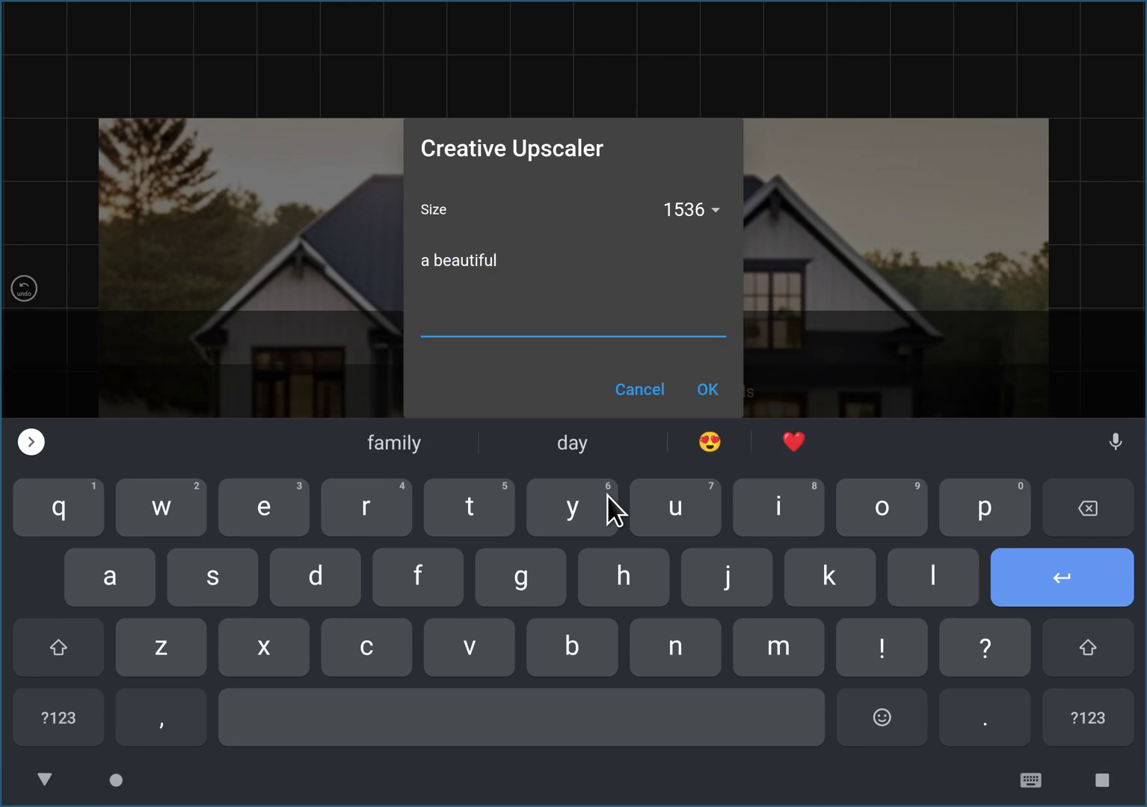
{"action": "type", "text": "mountain modern home"}
{"action": "left_click", "coordinate": [711, 391]}
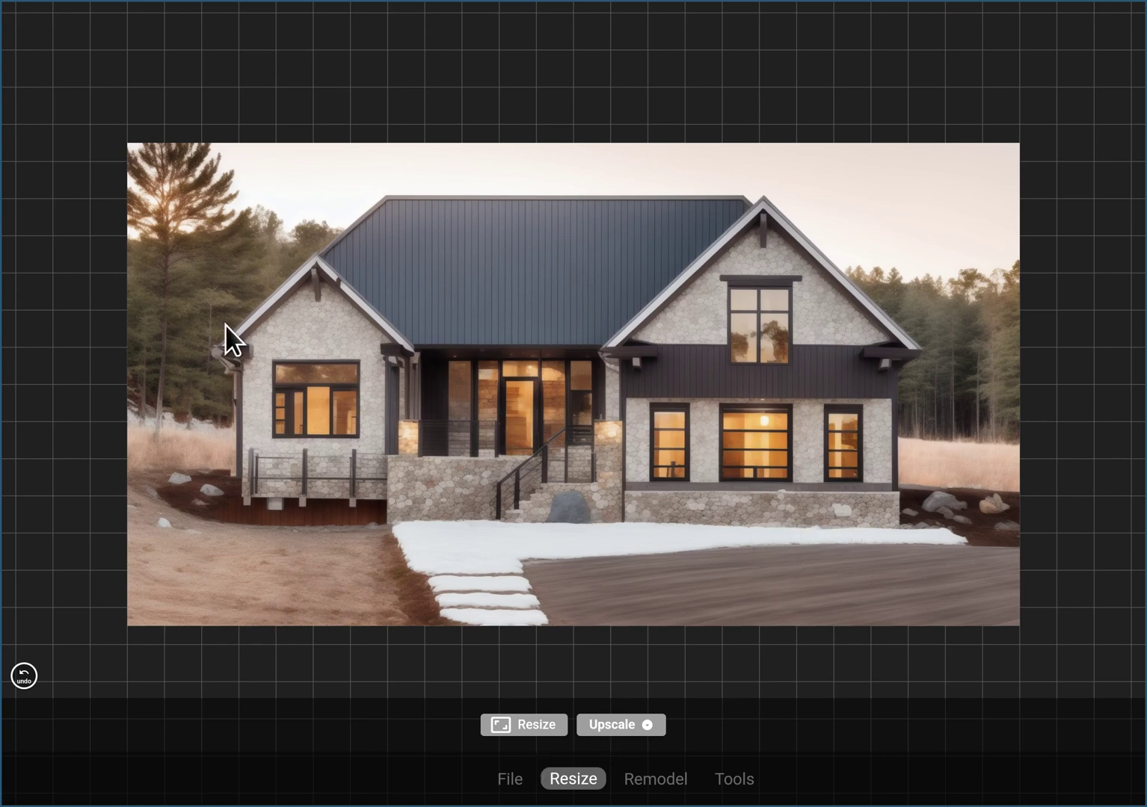
- Undo the mountain-style upscale and set the Creative Upscaler strength to 0.25
{"action": "left_click", "coordinate": [24, 676]}
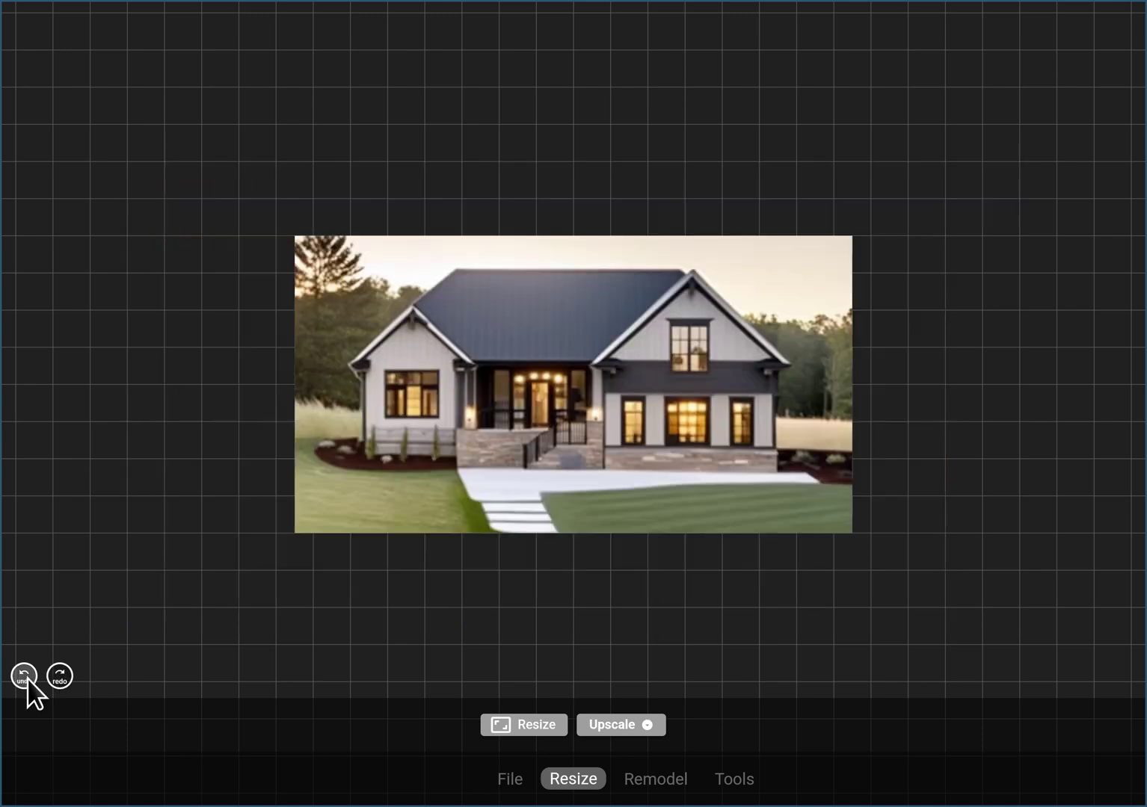
{"action": "left_click", "coordinate": [620, 729]}
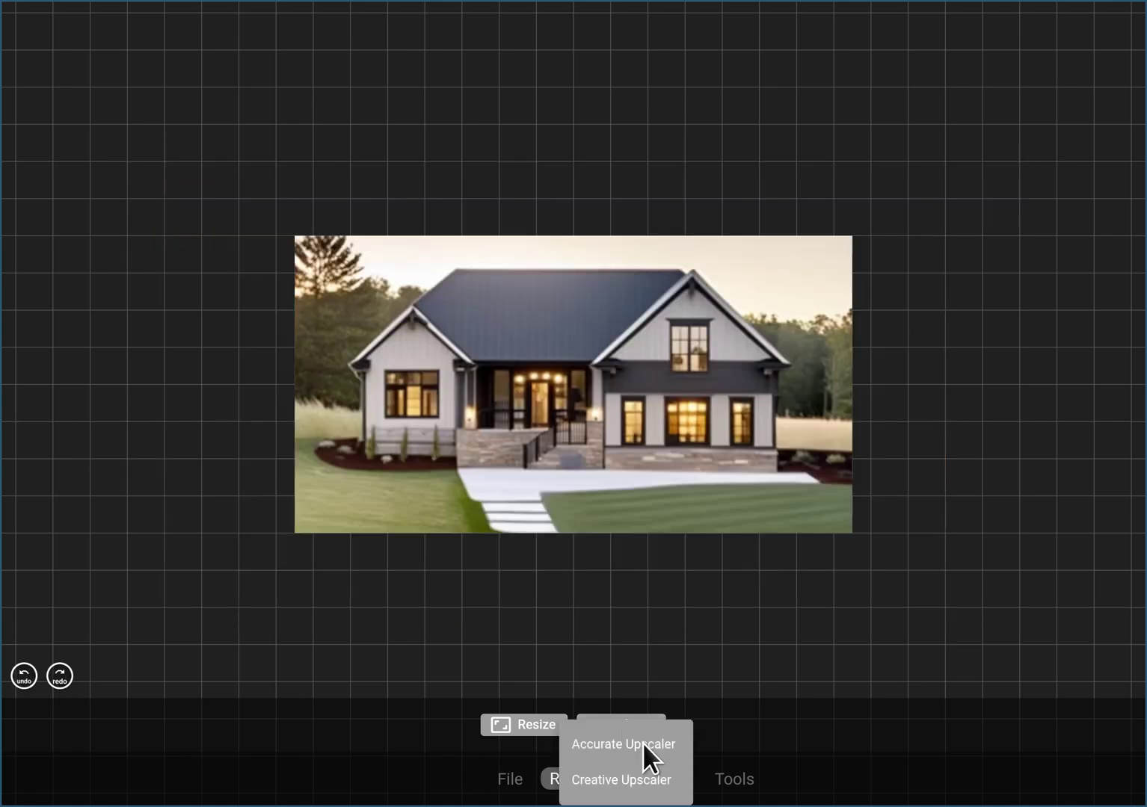
{"action": "left_click", "coordinate": [631, 785]}
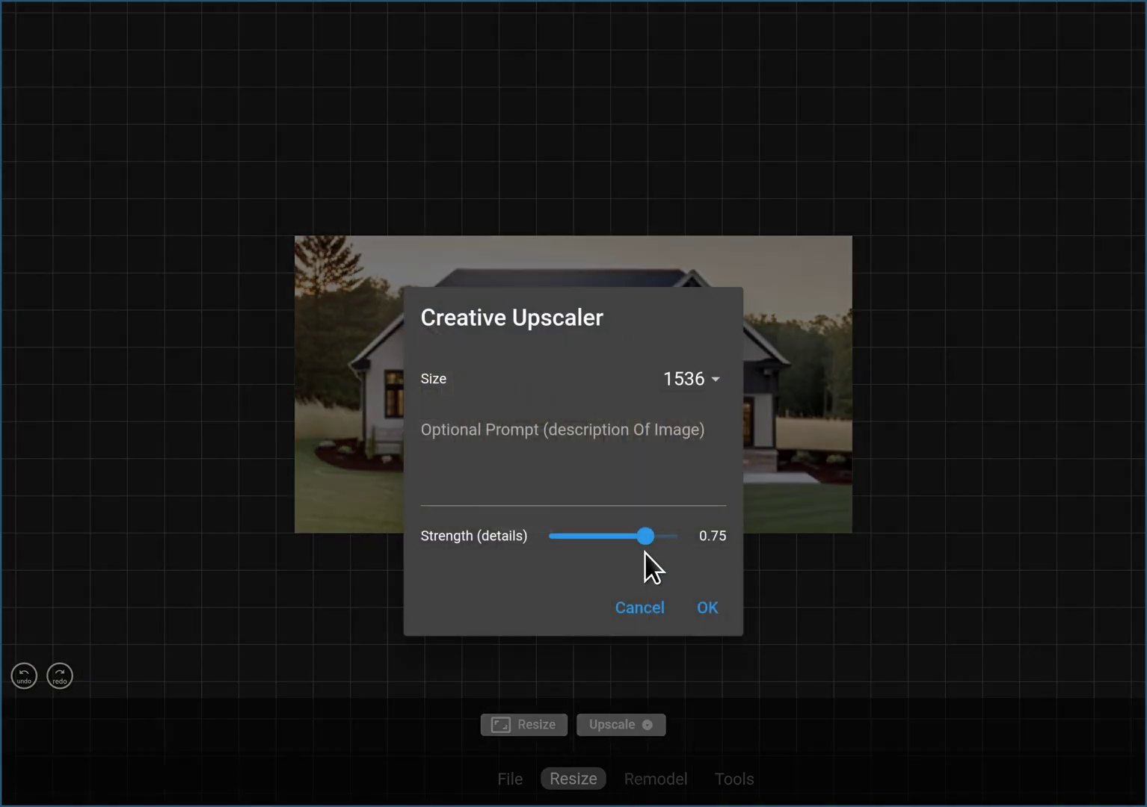
{"action": "left_click_drag", "start_coordinate": [643, 537], "coordinate": [574, 541]}
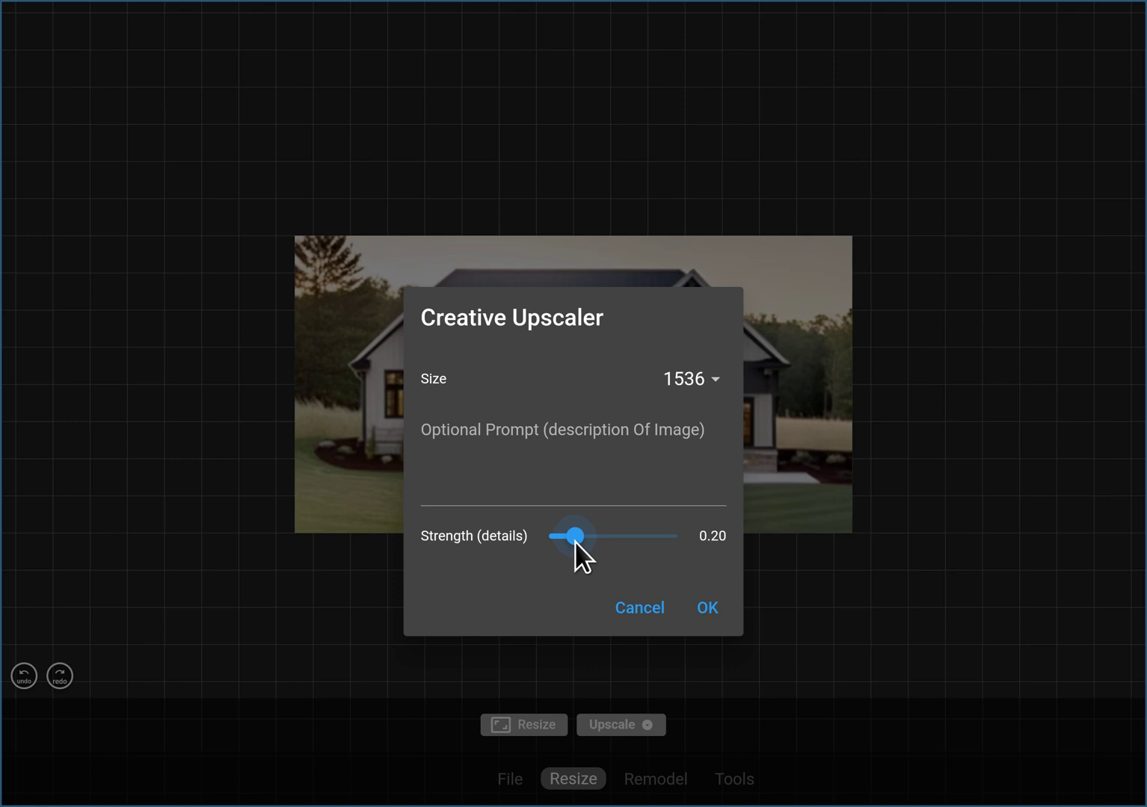
- Enter the prompt 'a beautiful home' and run the 1536 creative upscale
{"action": "left_click", "coordinate": [588, 478]}
{"action": "type", "text": "a "}
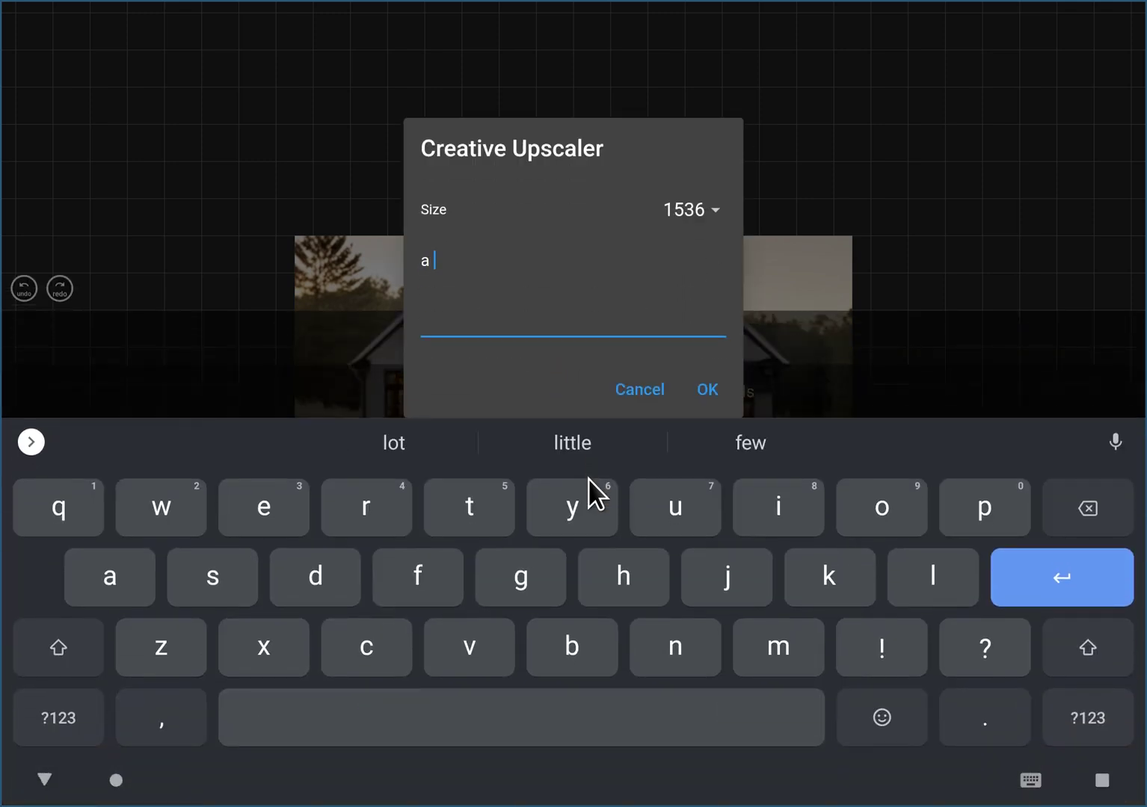
{"action": "type", "text": "beautif"}
{"action": "key", "text": "BackSpace"}
{"action": "type", "text": "ful "}
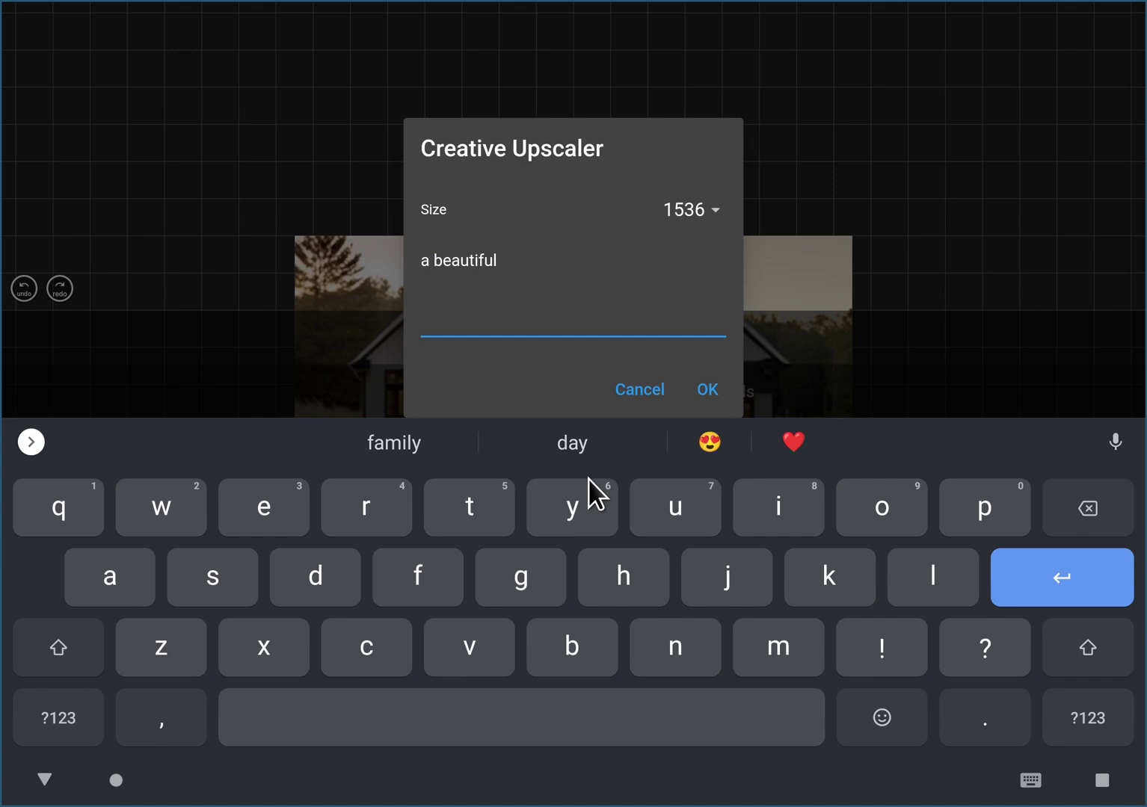
{"action": "type", "text": "home"}
{"action": "left_click", "coordinate": [706, 390]}
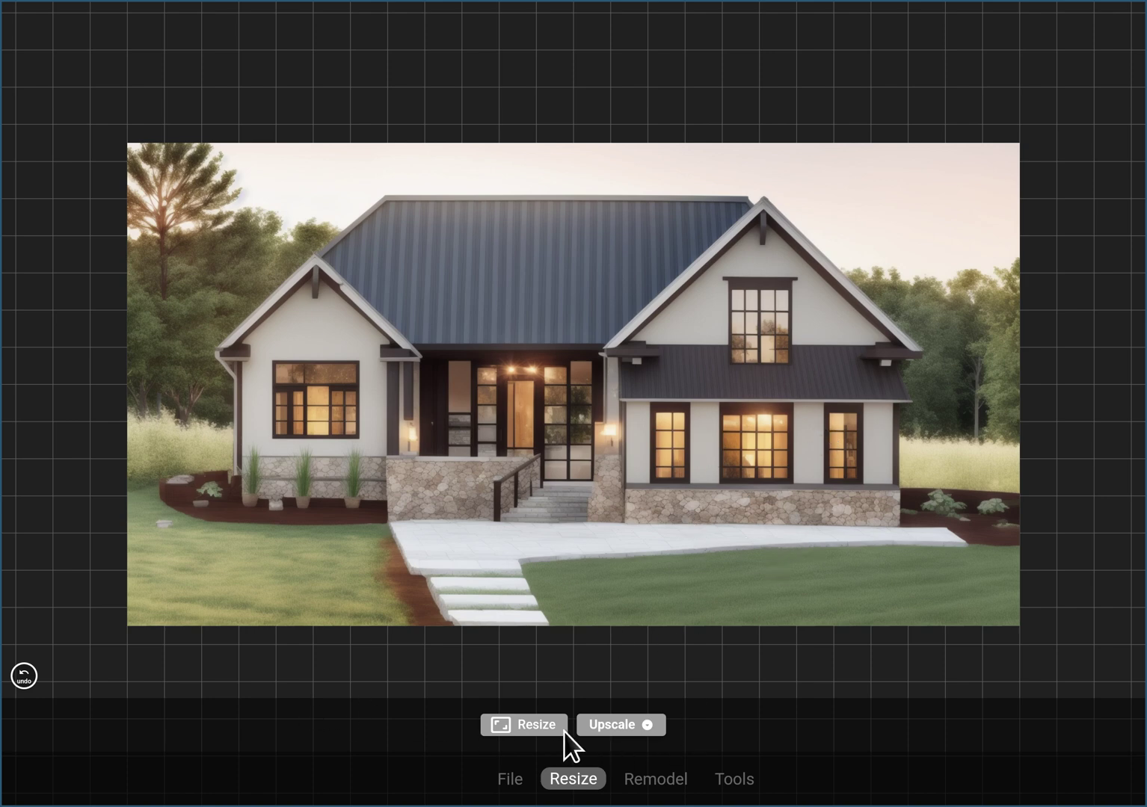
- Save the upscaled farmhouse render to the gallery
{"action": "left_click", "coordinate": [508, 778]}
{"action": "left_click", "coordinate": [593, 729]}
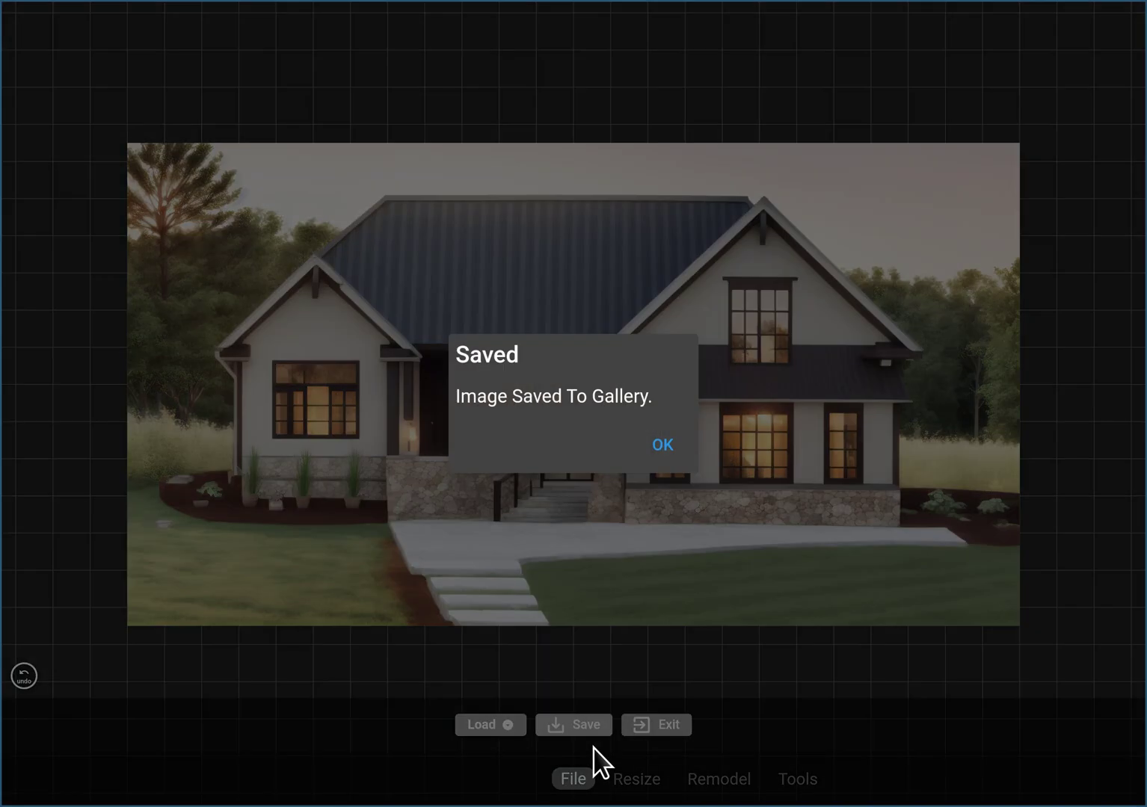
{"action": "left_click", "coordinate": [661, 446]}
- Undo through the history back to the original dimensioned drawing
{"action": "left_click", "coordinate": [25, 676]}
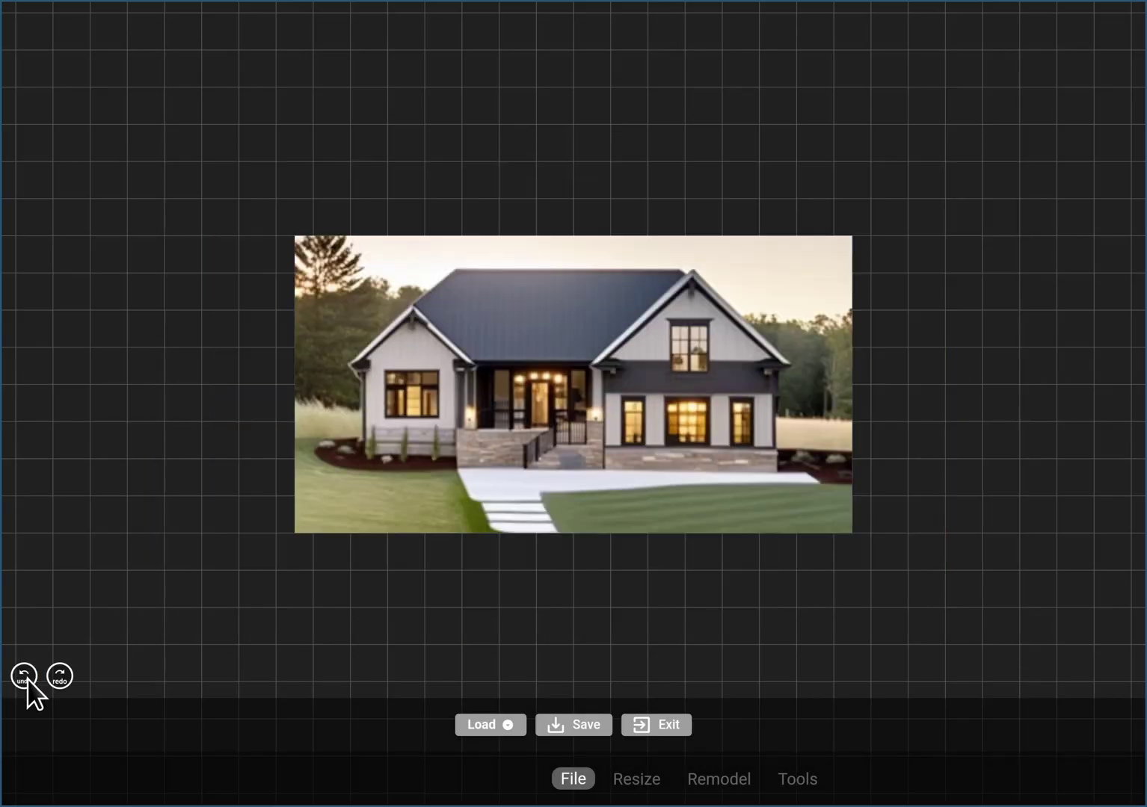
{"action": "left_click", "coordinate": [27, 678]}
{"action": "left_click", "coordinate": [26, 678]}
{"action": "left_click", "coordinate": [26, 679]}
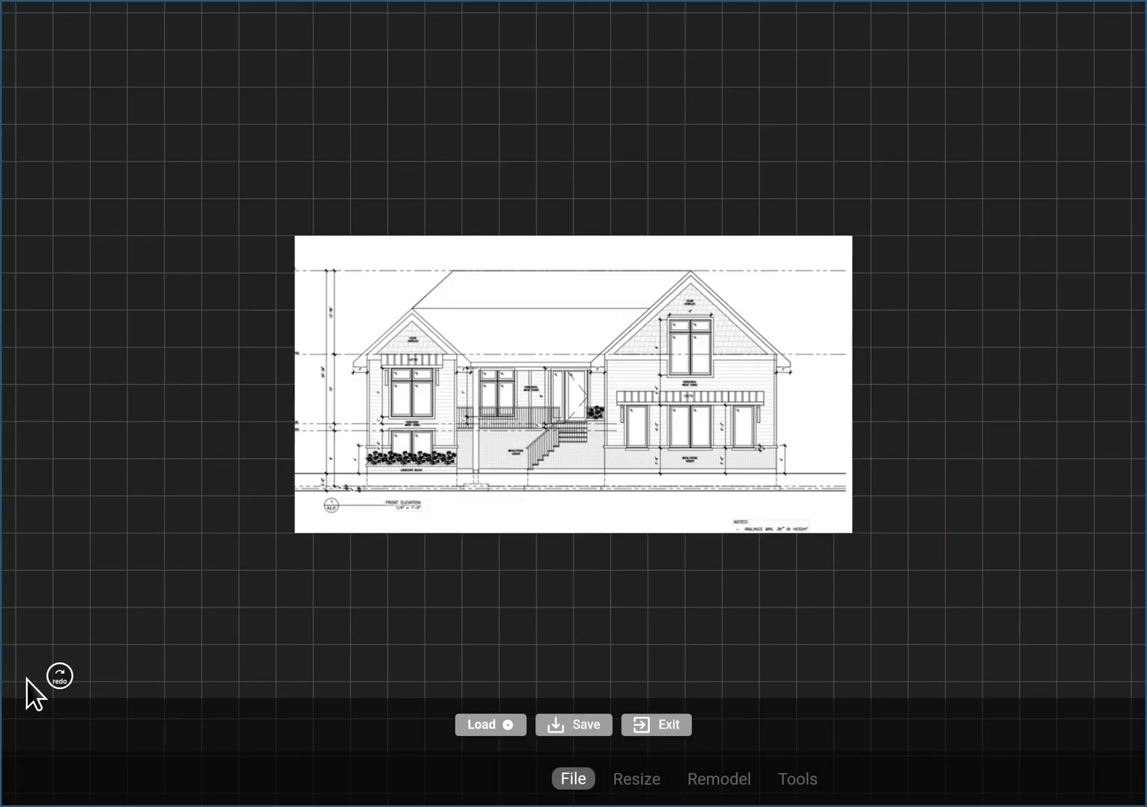
- Redo forward to the latest upscaled render with the remodel options showing
{"action": "left_click", "coordinate": [56, 678]}
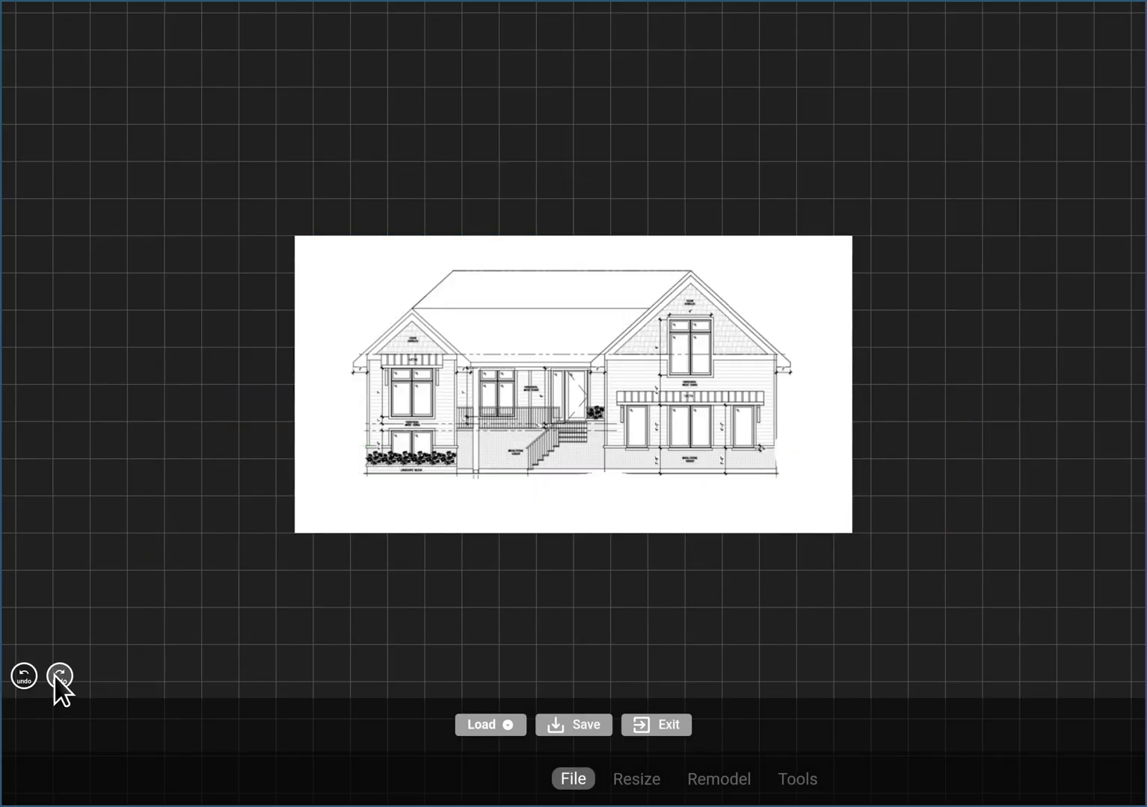
{"action": "left_click", "coordinate": [57, 678]}
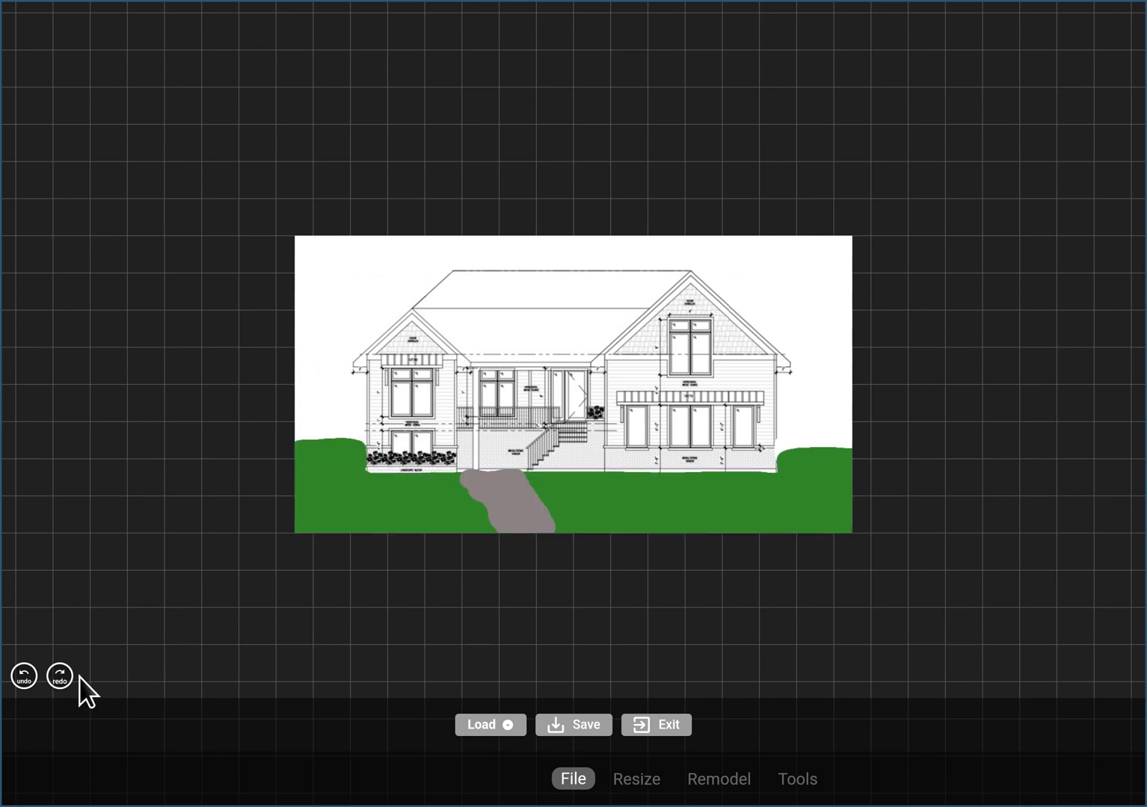
{"action": "left_click", "coordinate": [66, 682]}
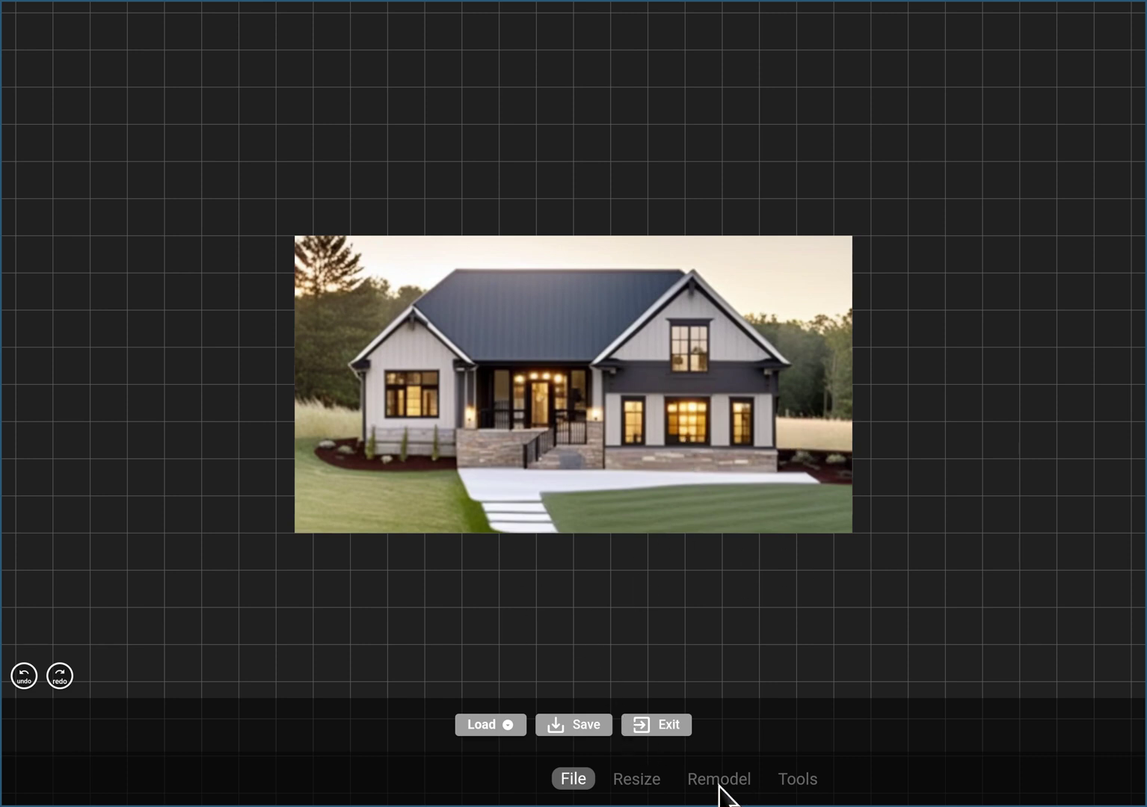
{"action": "left_click", "coordinate": [720, 785]}
{"action": "left_click", "coordinate": [65, 675]}
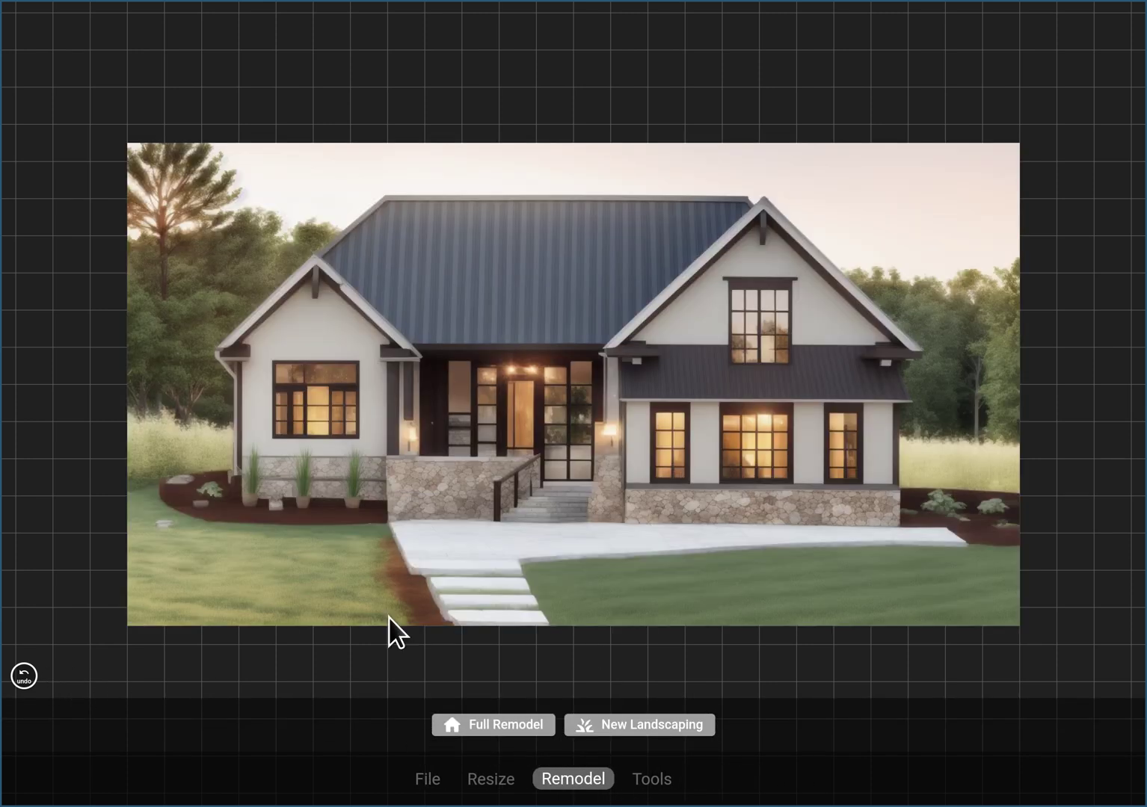